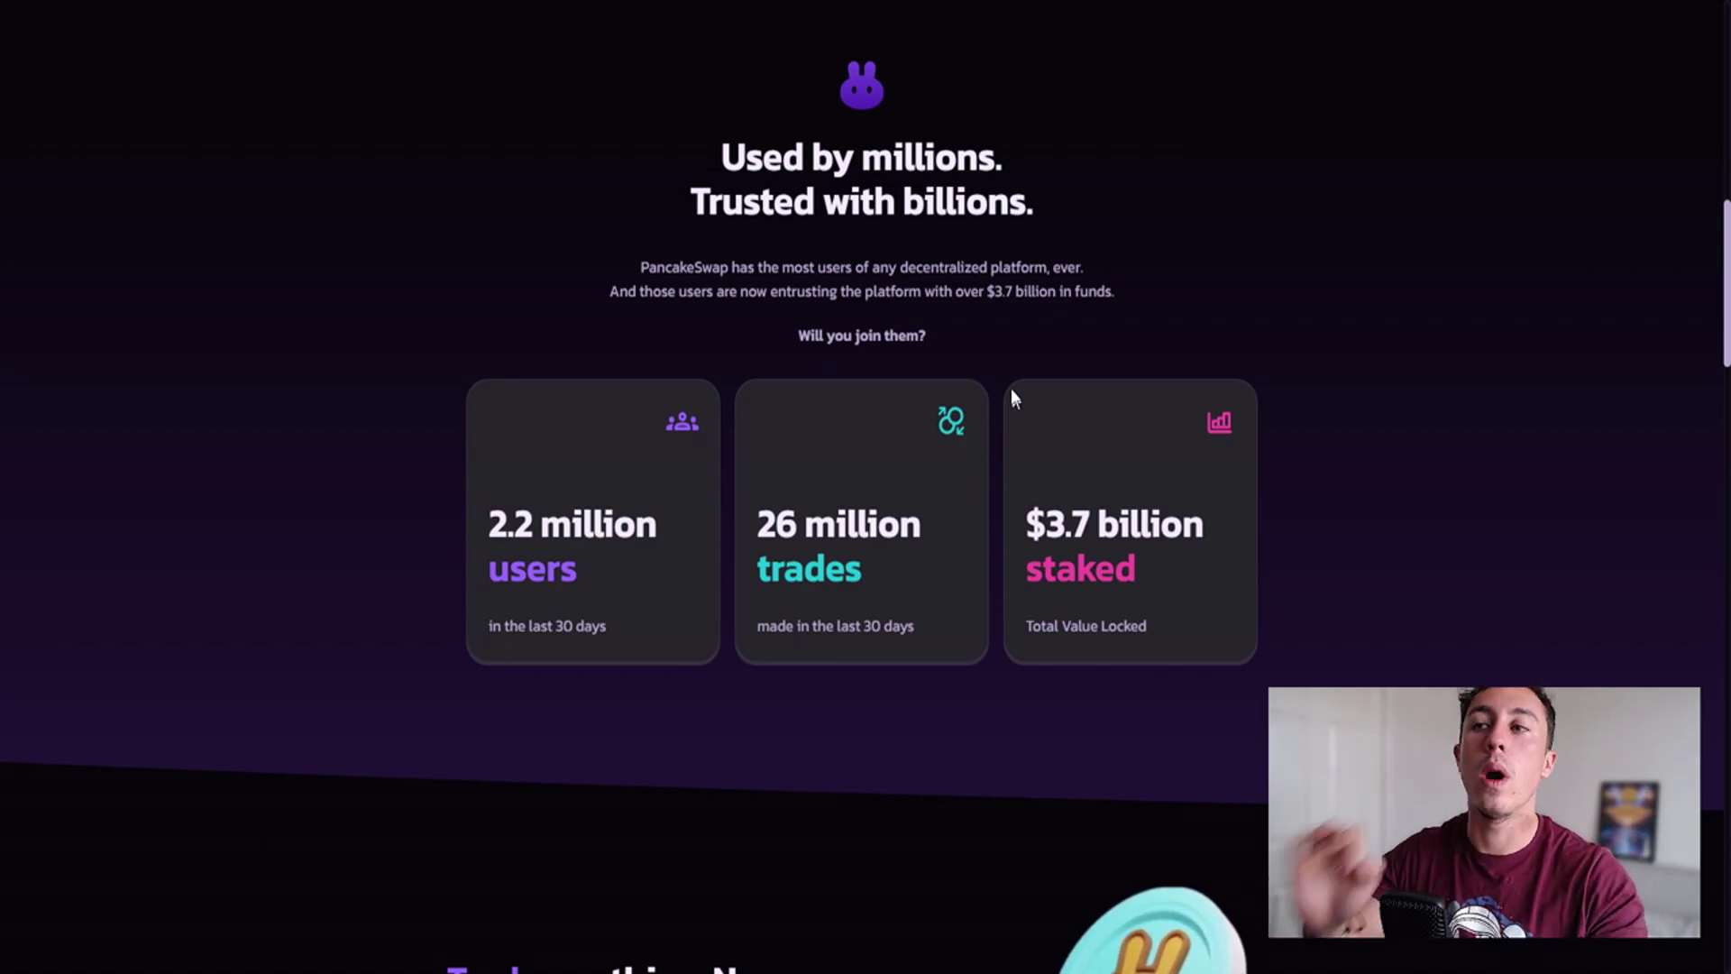
# Step: Dismiss the PancakeSwap phishing warning banner
pyautogui.middleClick(590, 269)
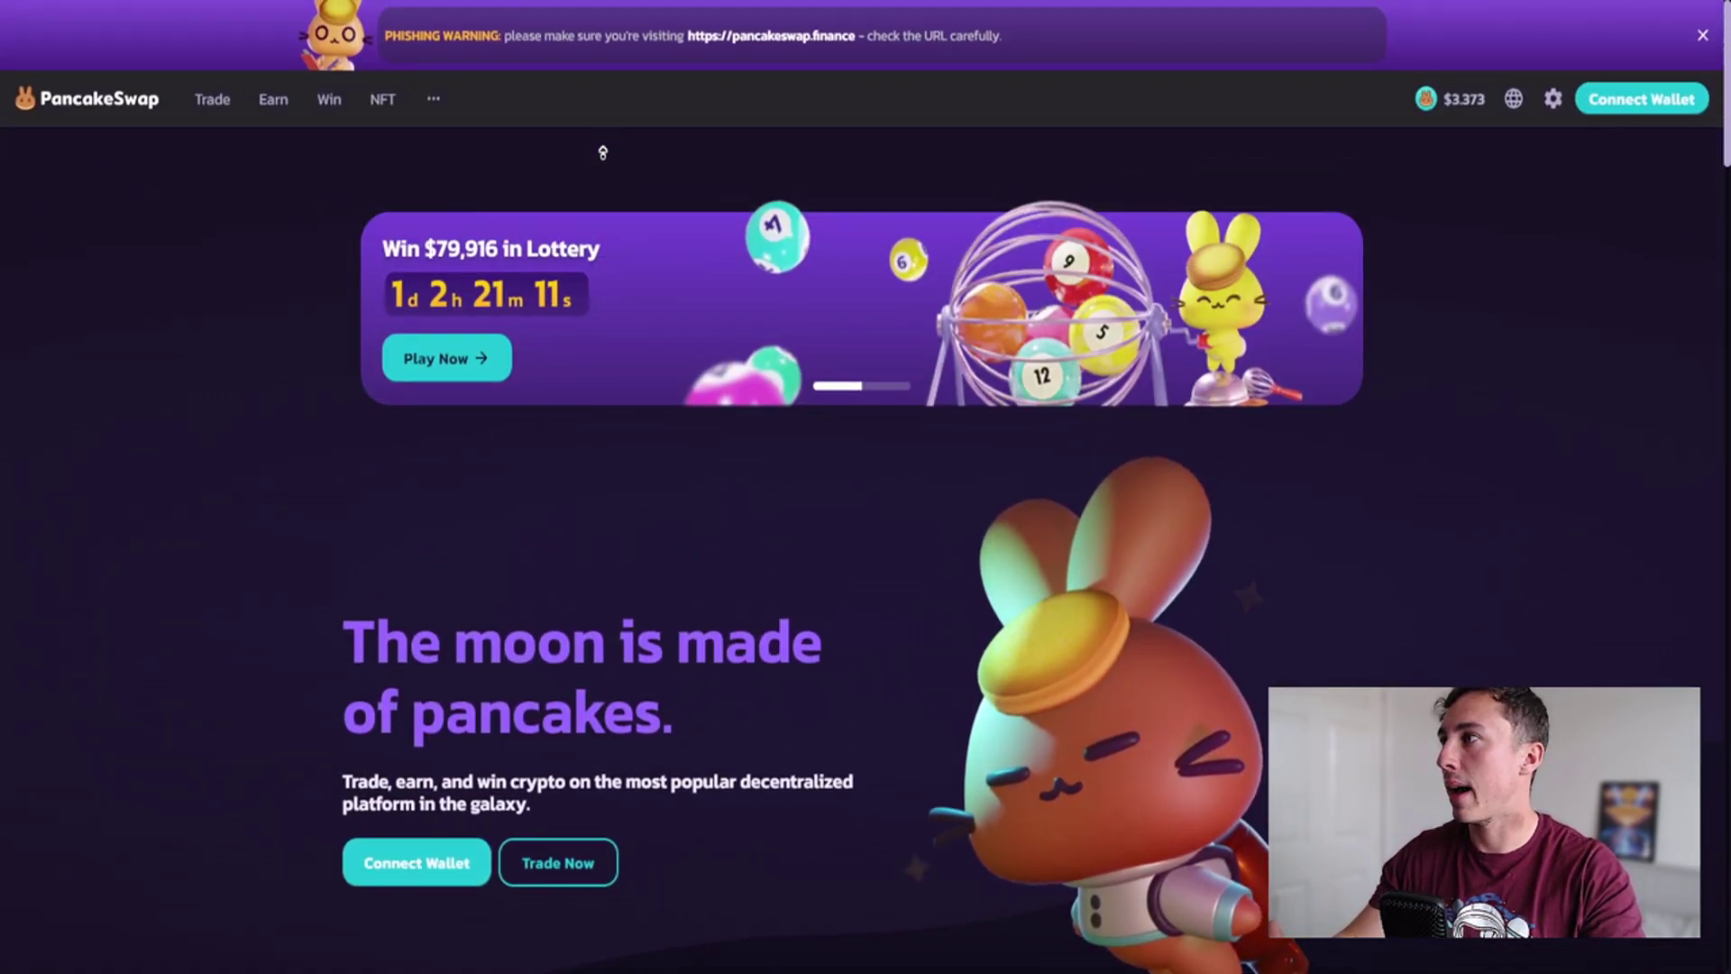
pyautogui.scroll(-2, 594, 360)
pyautogui.scroll(-4, 594, 360)
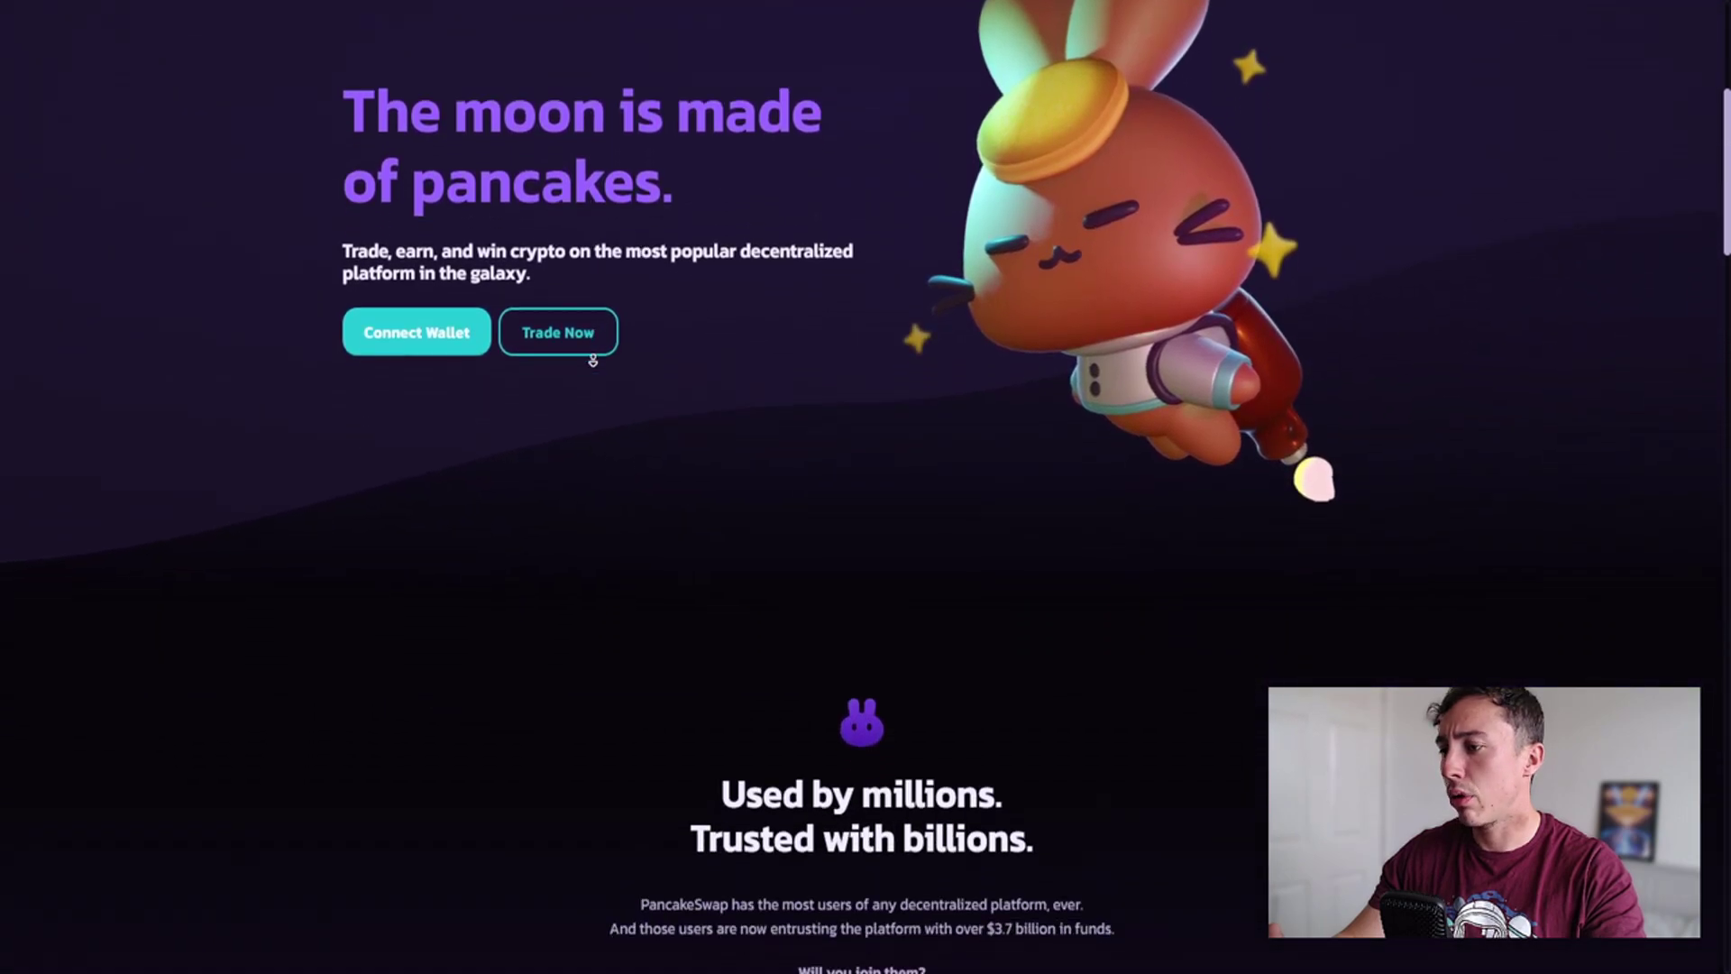
pyautogui.scroll(-3, 593, 360)
pyautogui.scroll(-3, 593, 360)
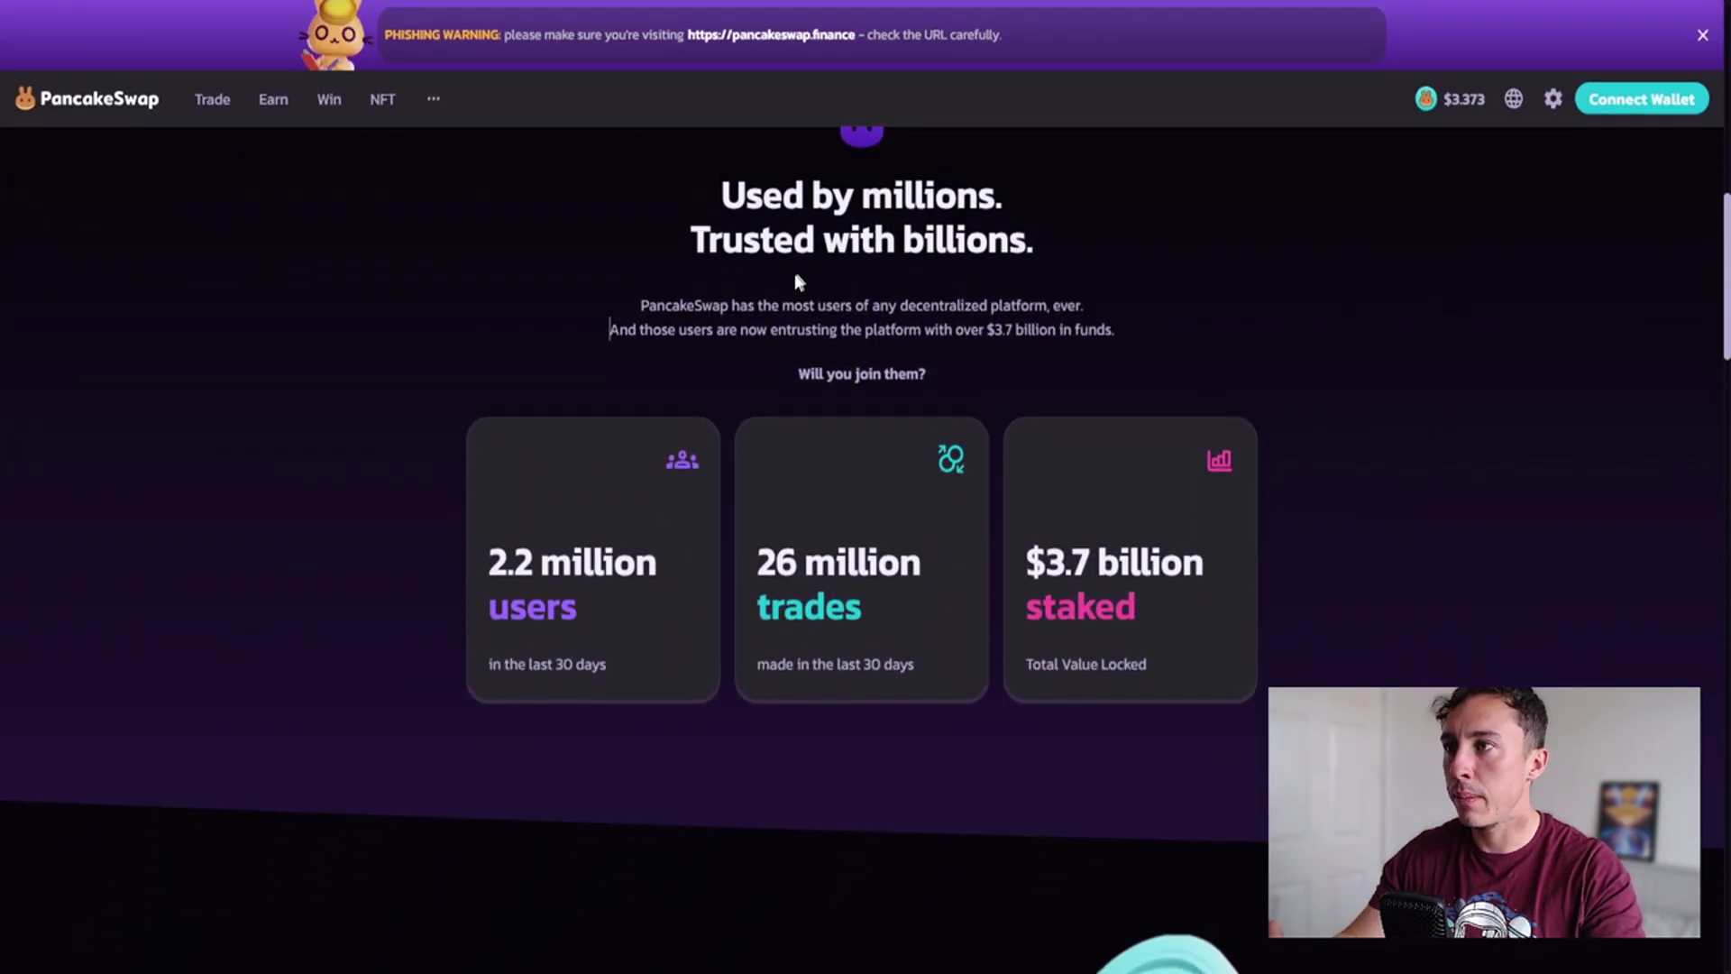
pyautogui.click(1703, 34)
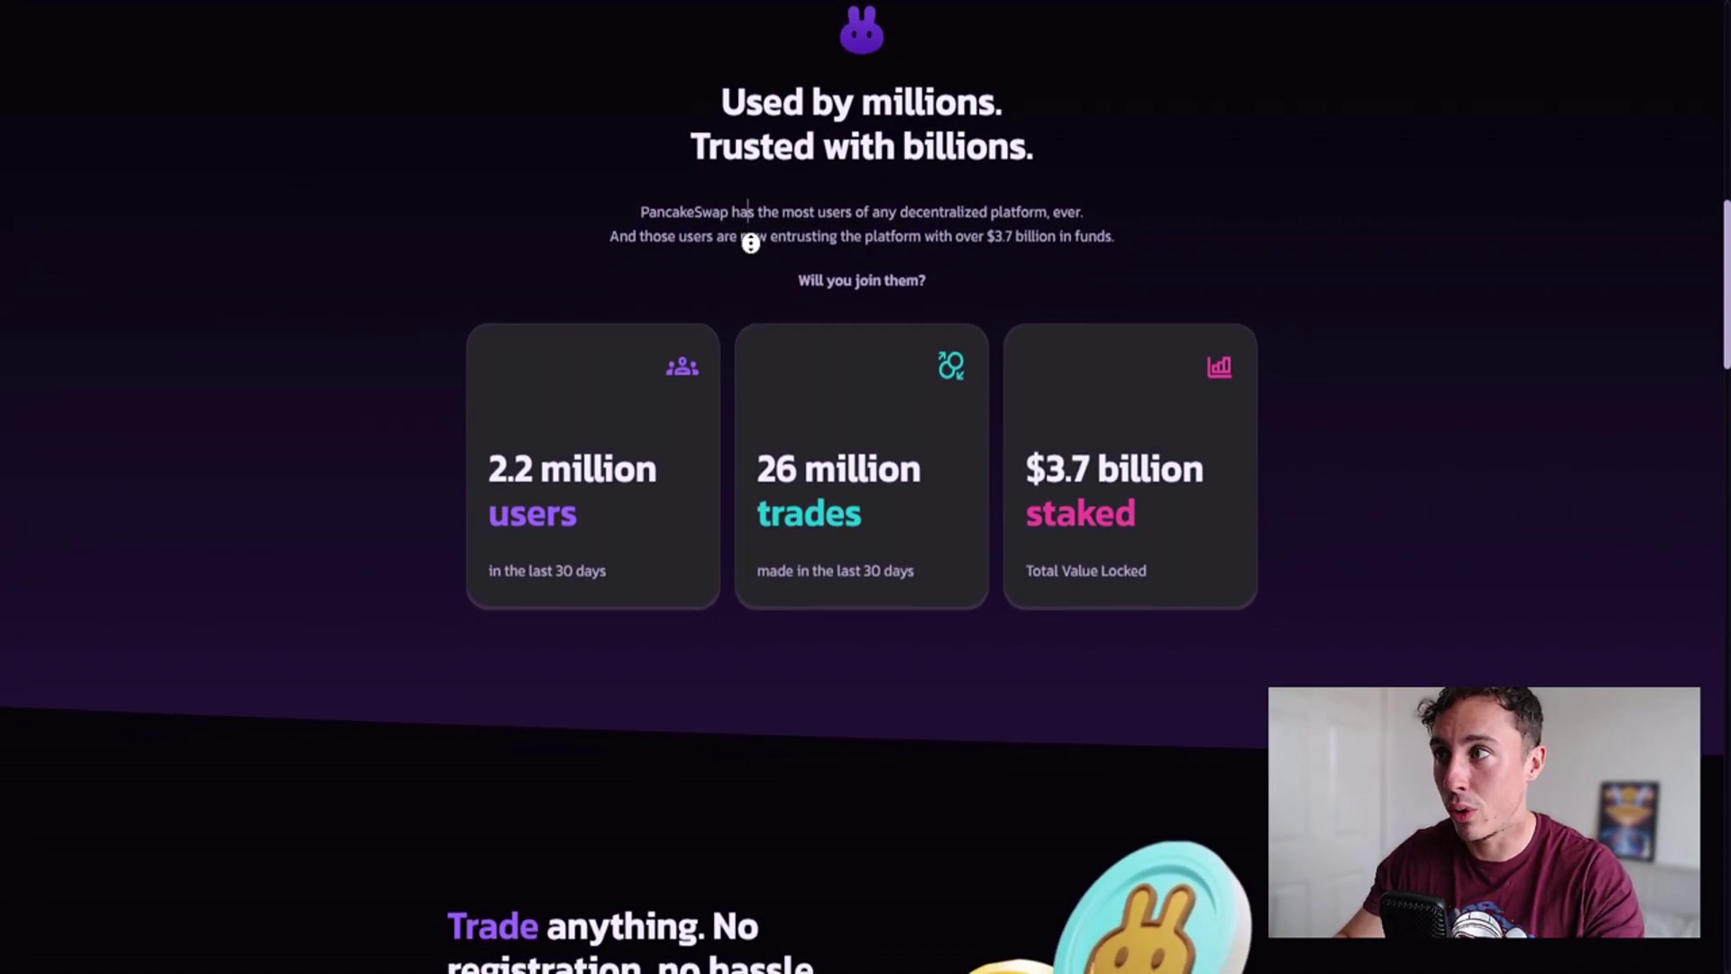
# Step: Scroll the home page to the user, trade and staked statistics cards
pyautogui.click(750, 242)
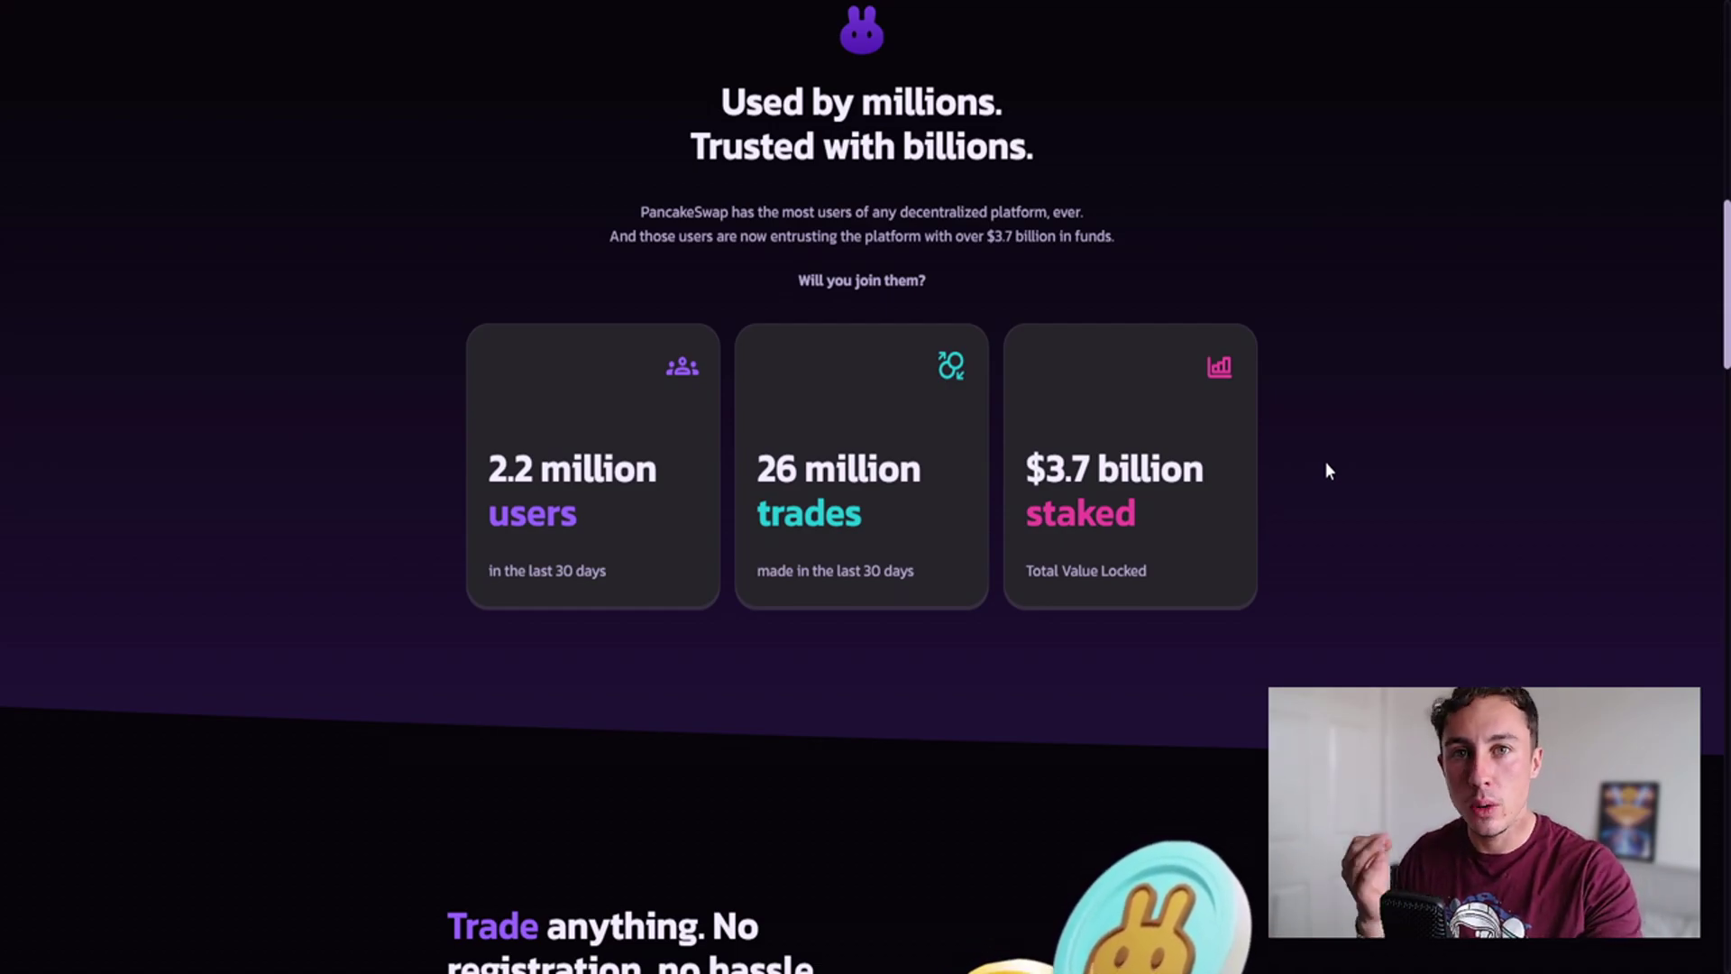
pyautogui.scroll(4, 1332, 385)
pyautogui.scroll(-3, 1338, 379)
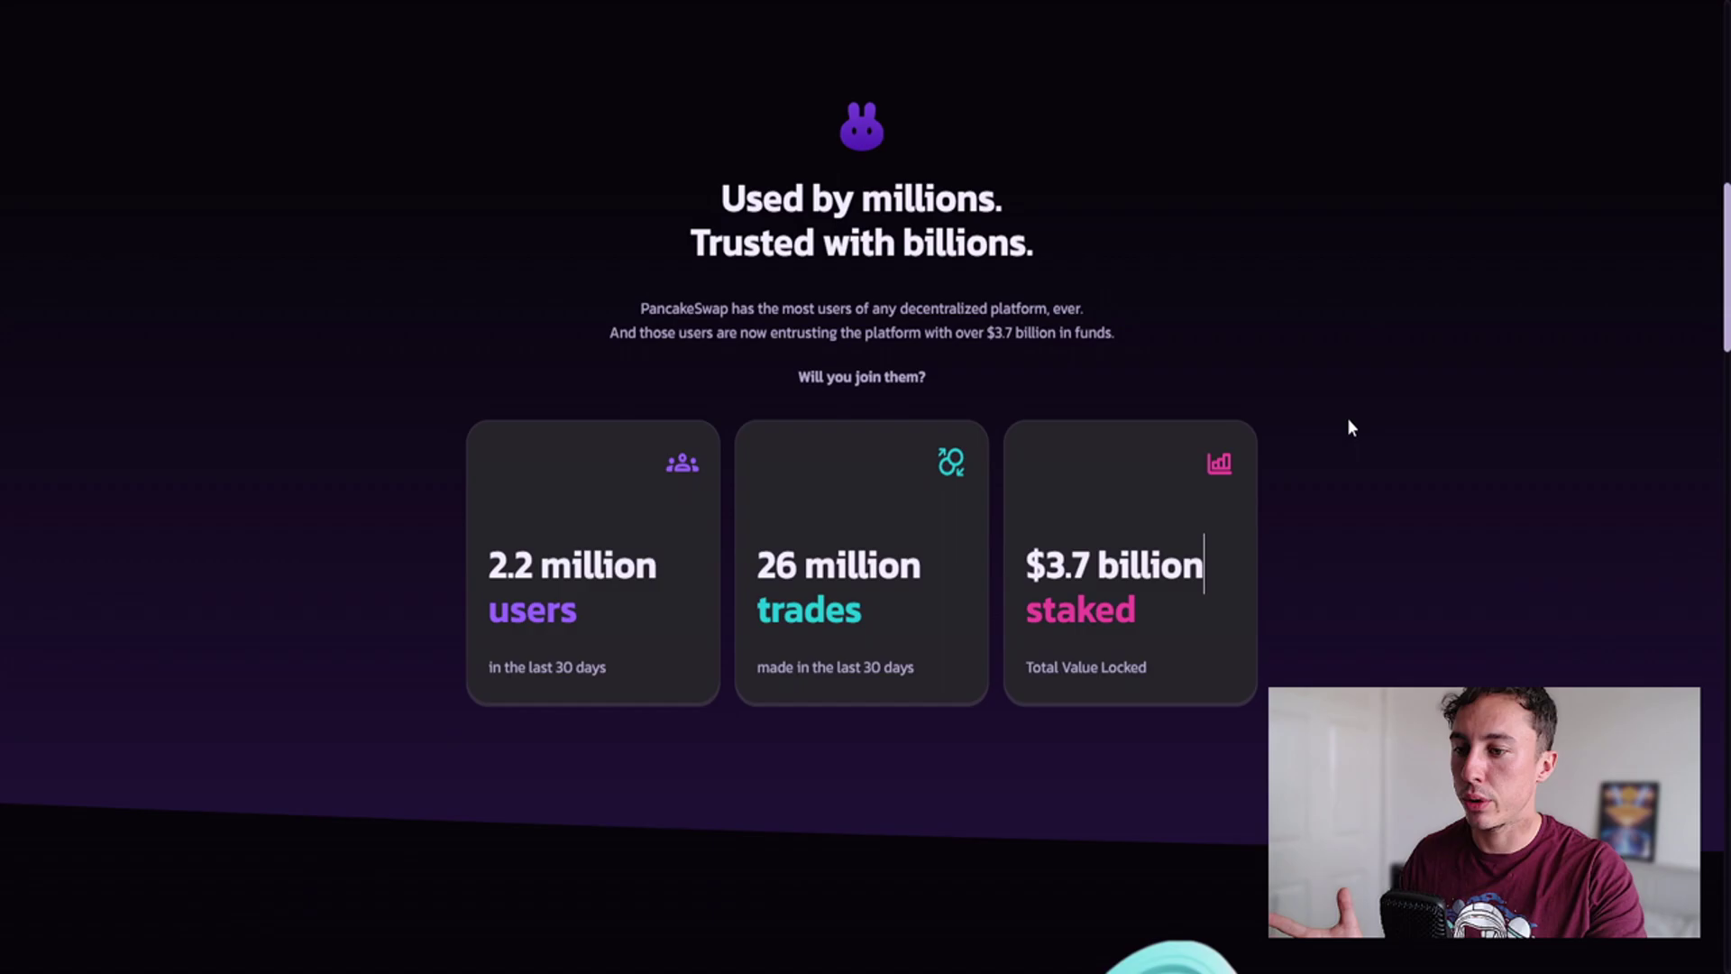
pyautogui.scroll(-4, 1347, 418)
pyautogui.scroll(1, 1347, 418)
pyautogui.scroll(6, 1348, 418)
pyautogui.scroll(-4, 1347, 418)
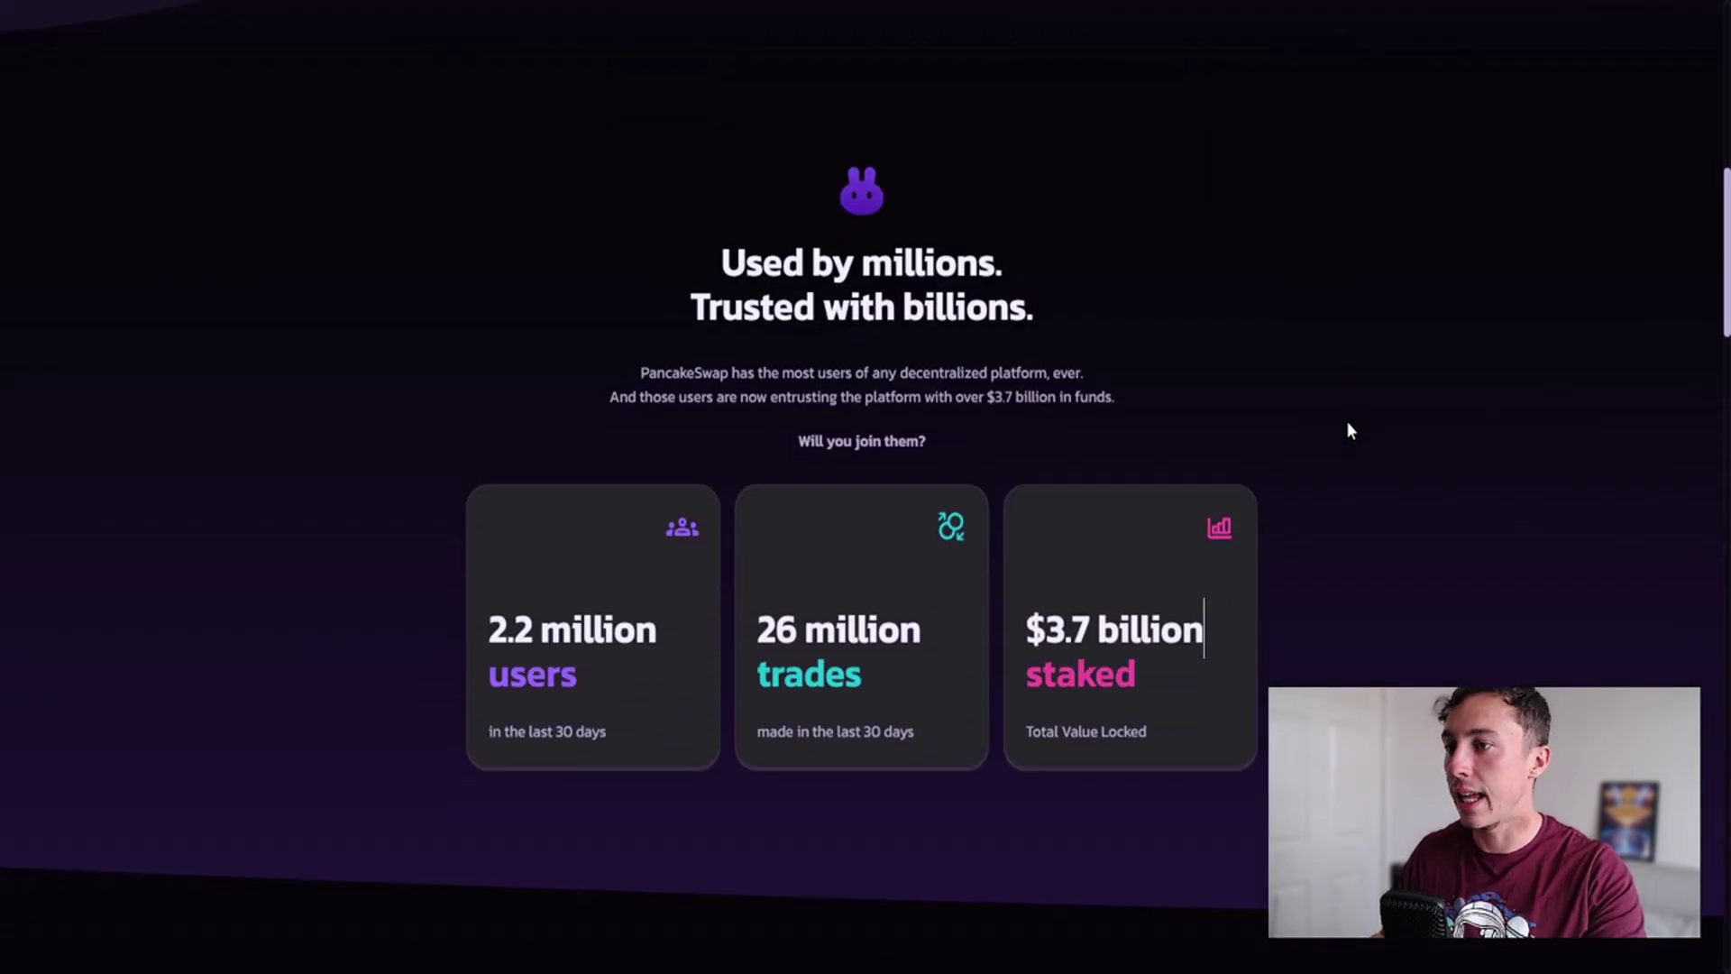
pyautogui.scroll(-1, 1347, 421)
pyautogui.scroll(1, 1350, 397)
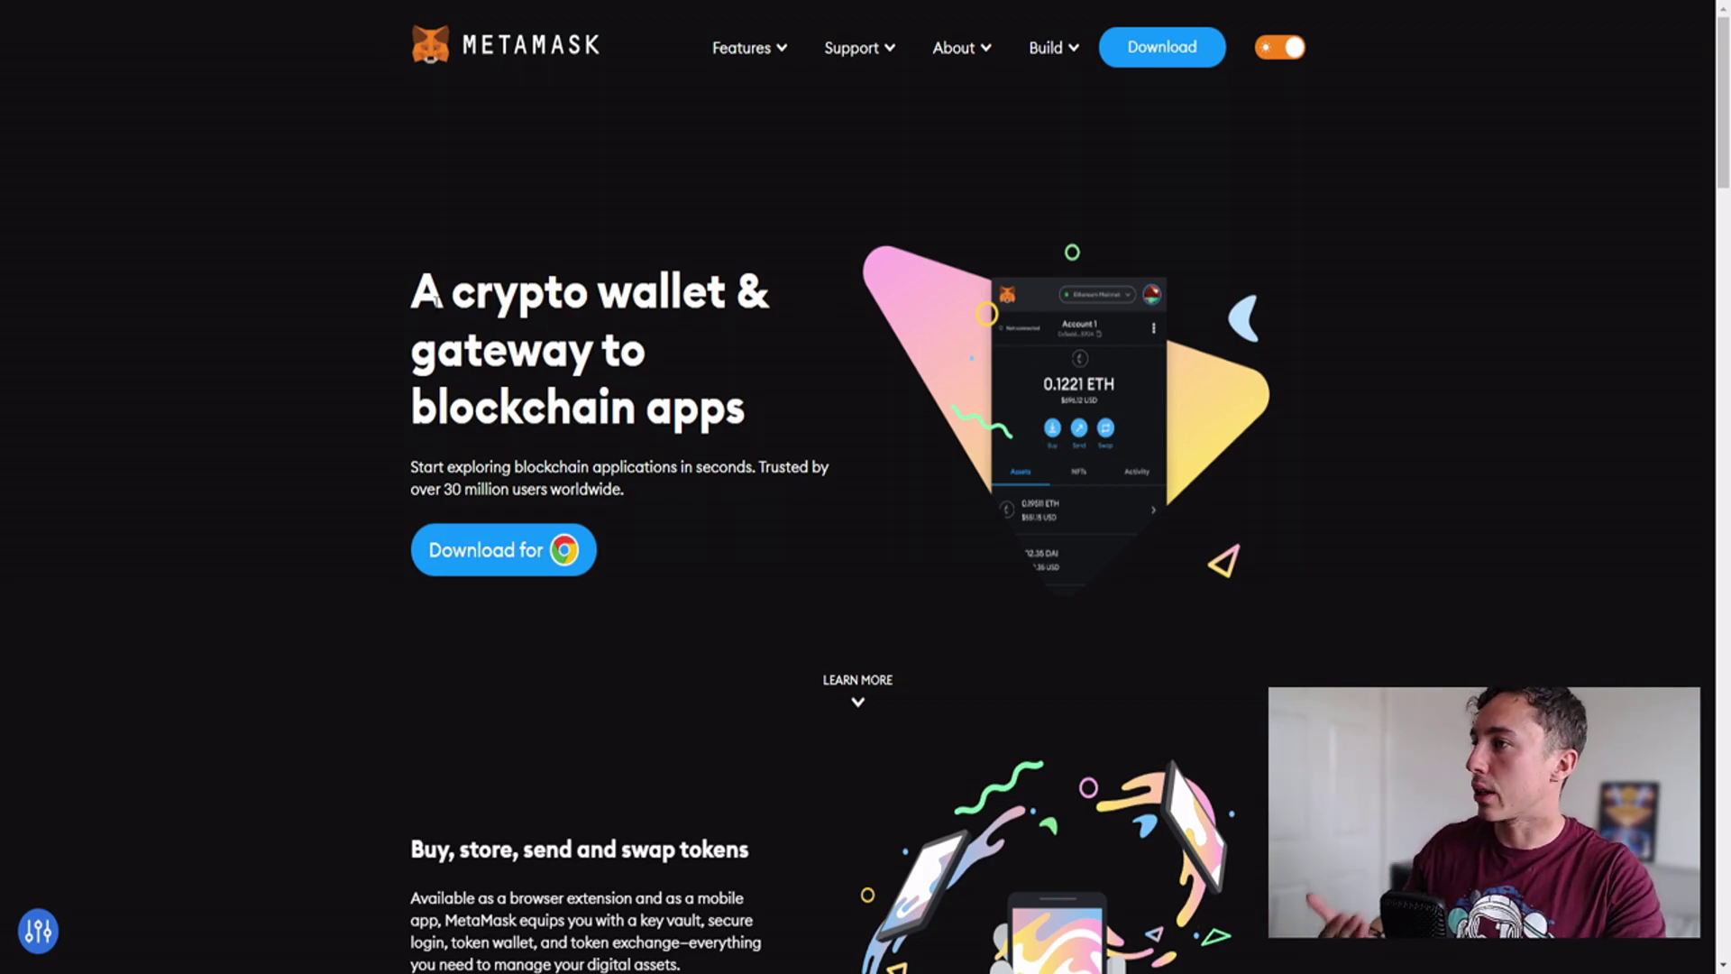
# Step: Scroll up and down through the MetaMask homepage's sections
pyautogui.scroll(-1, 343, 307)
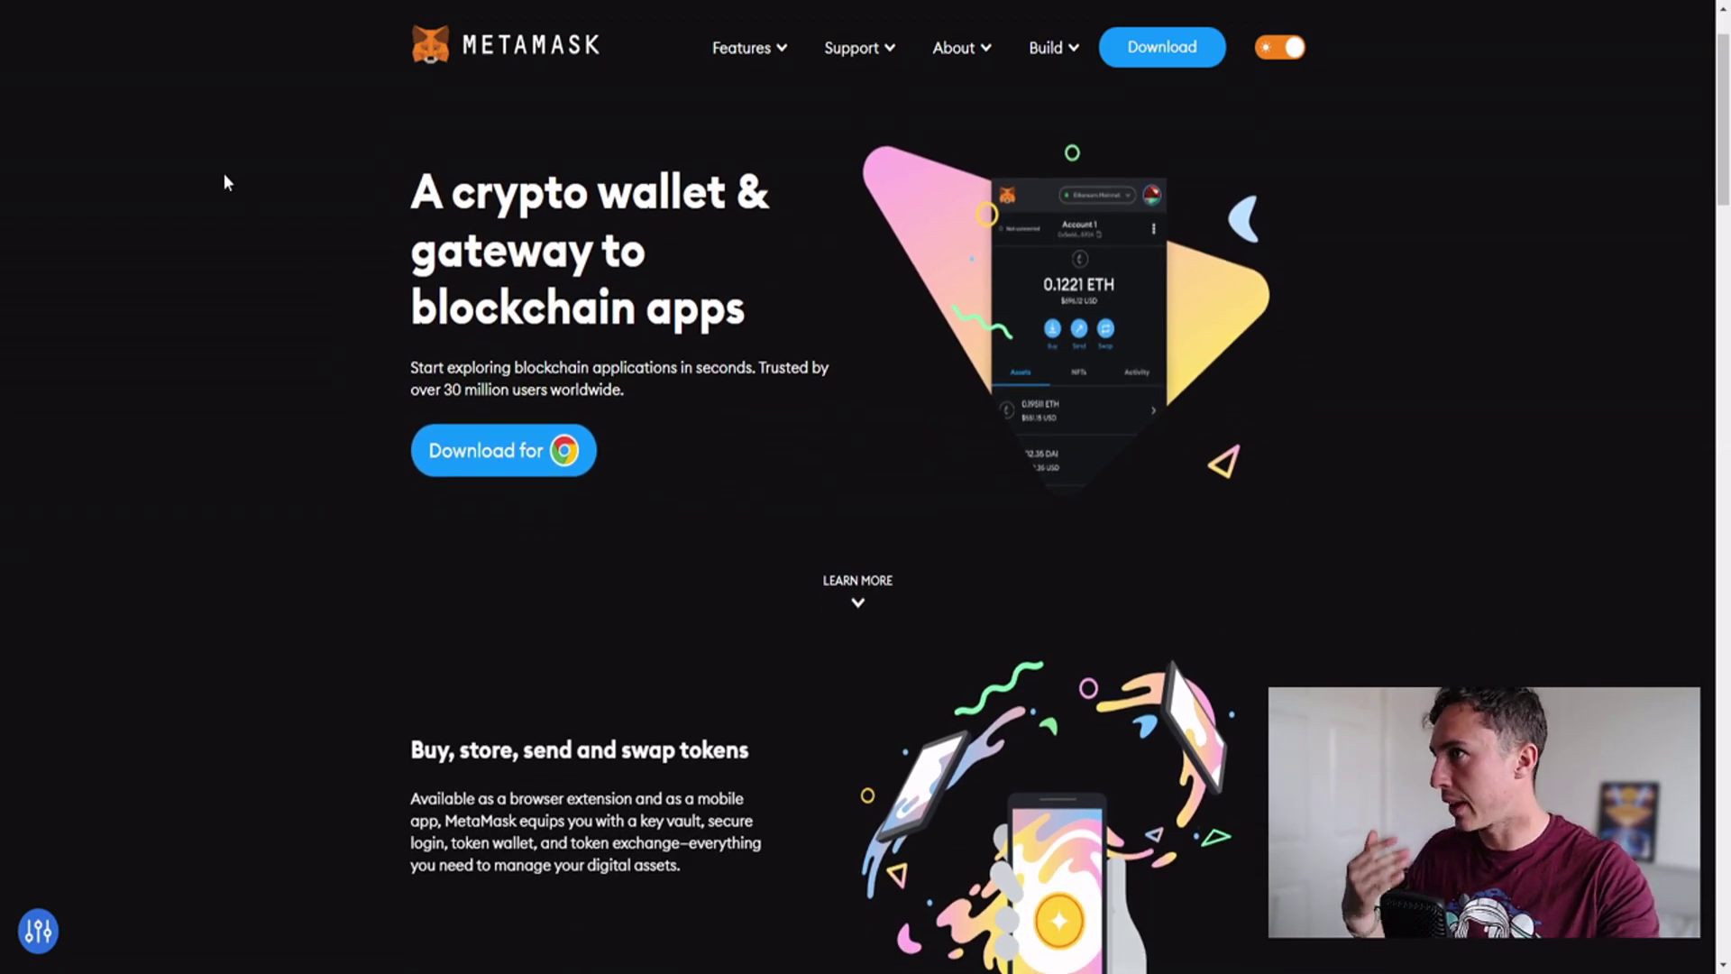
pyautogui.scroll(1, 235, 181)
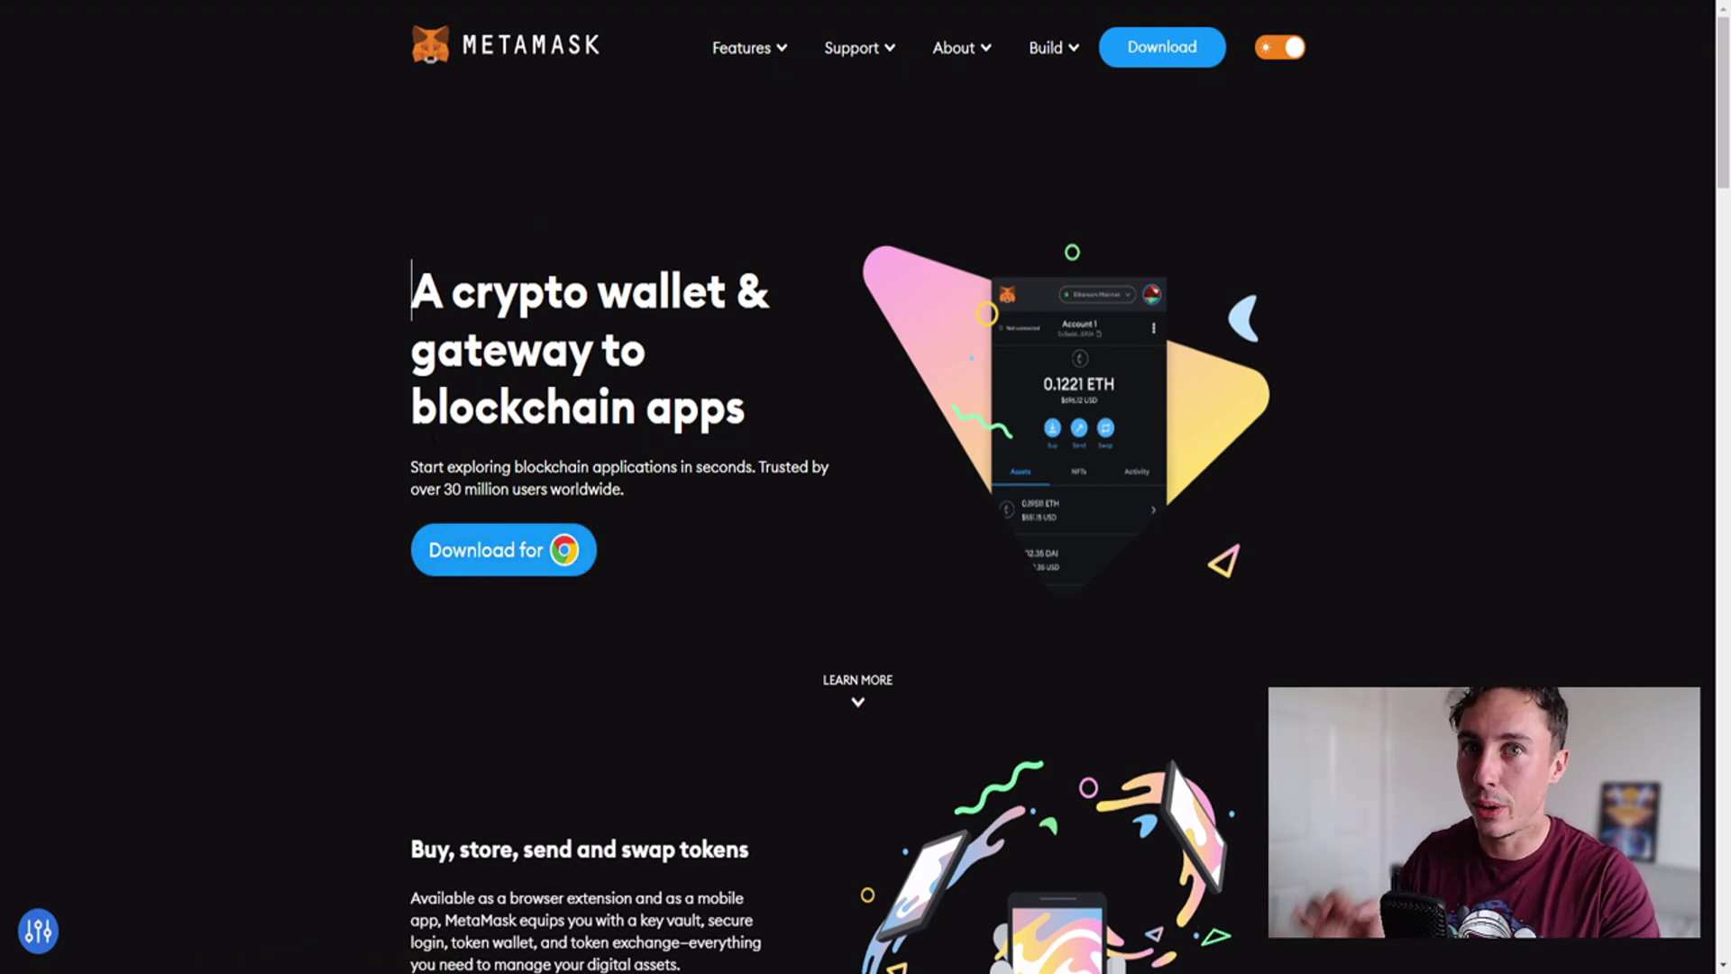
pyautogui.scroll(-2, 699, 401)
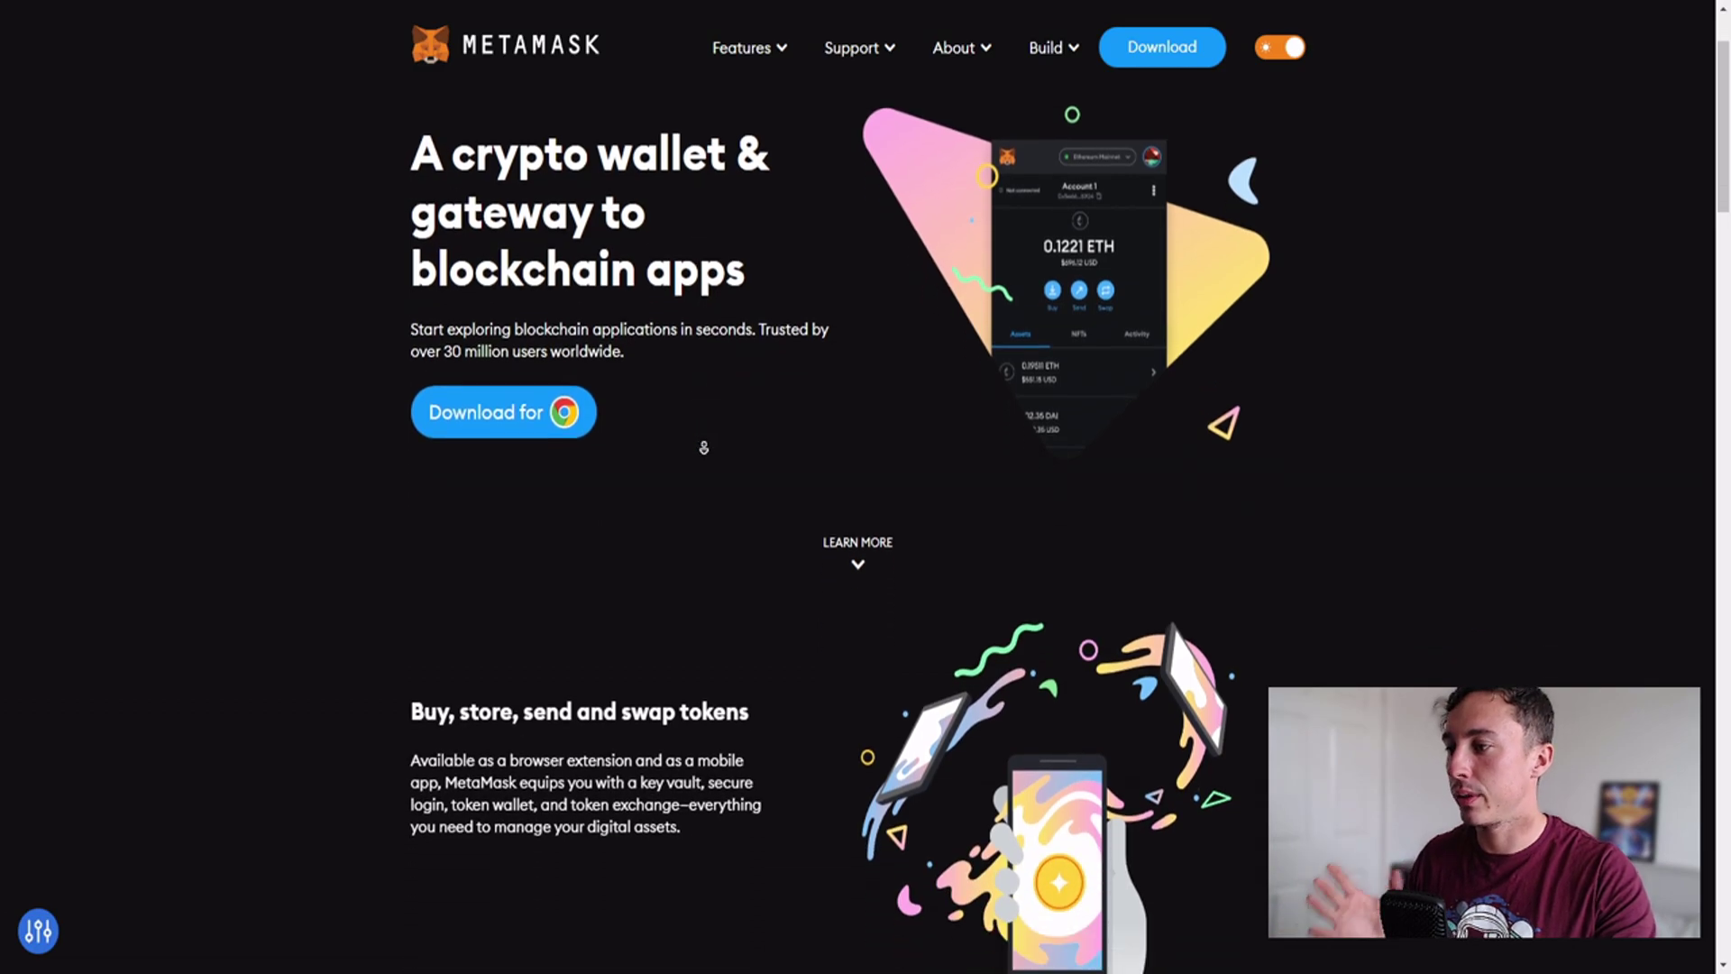
pyautogui.scroll(-2, 707, 451)
pyautogui.scroll(-1, 717, 487)
pyautogui.scroll(5, 722, 505)
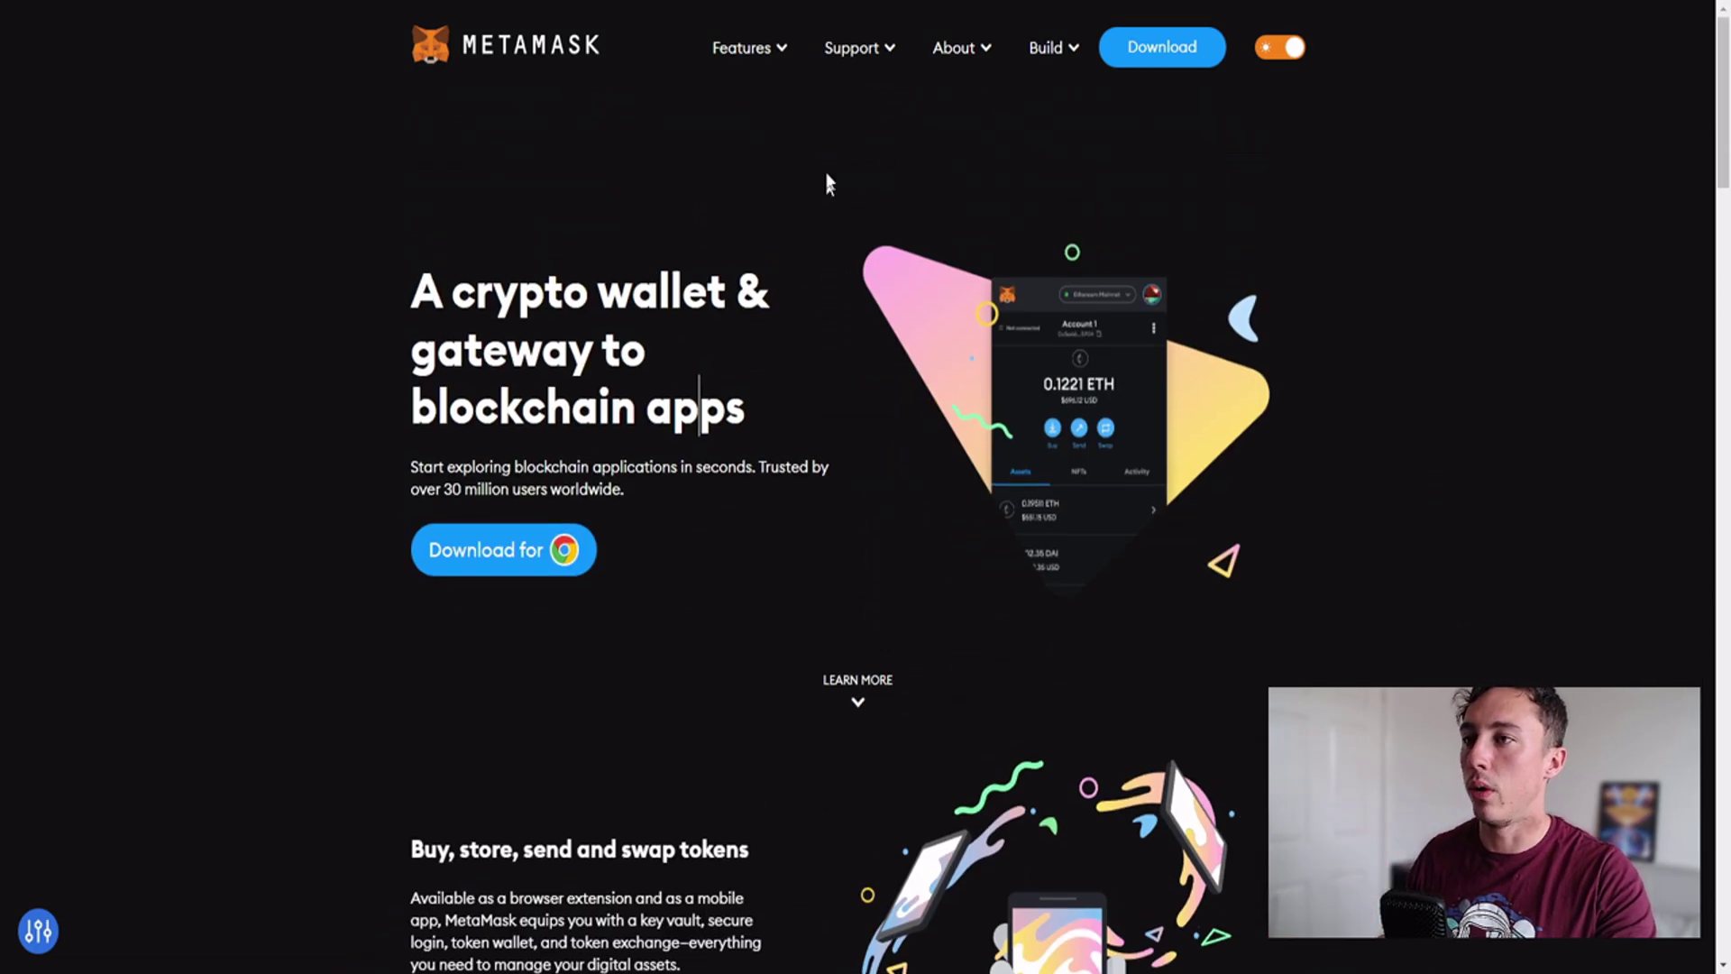
pyautogui.scroll(-10, 681, 487)
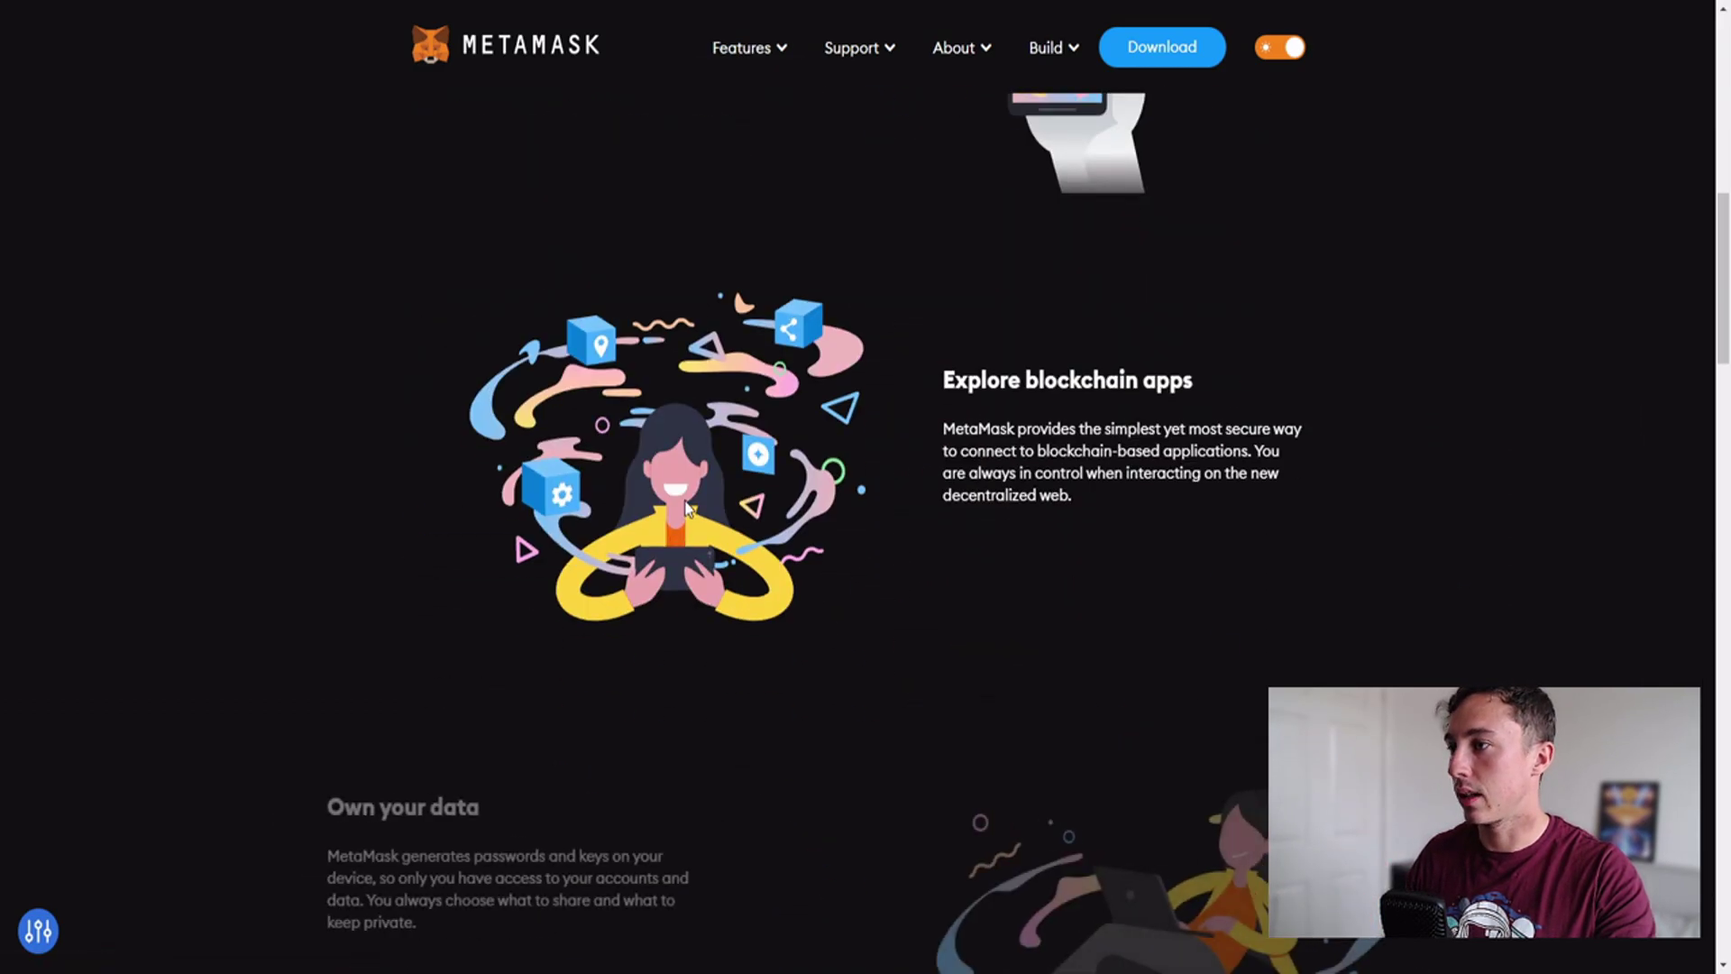
pyautogui.scroll(-7, 684, 499)
pyautogui.scroll(-7, 685, 499)
pyautogui.scroll(-4, 685, 505)
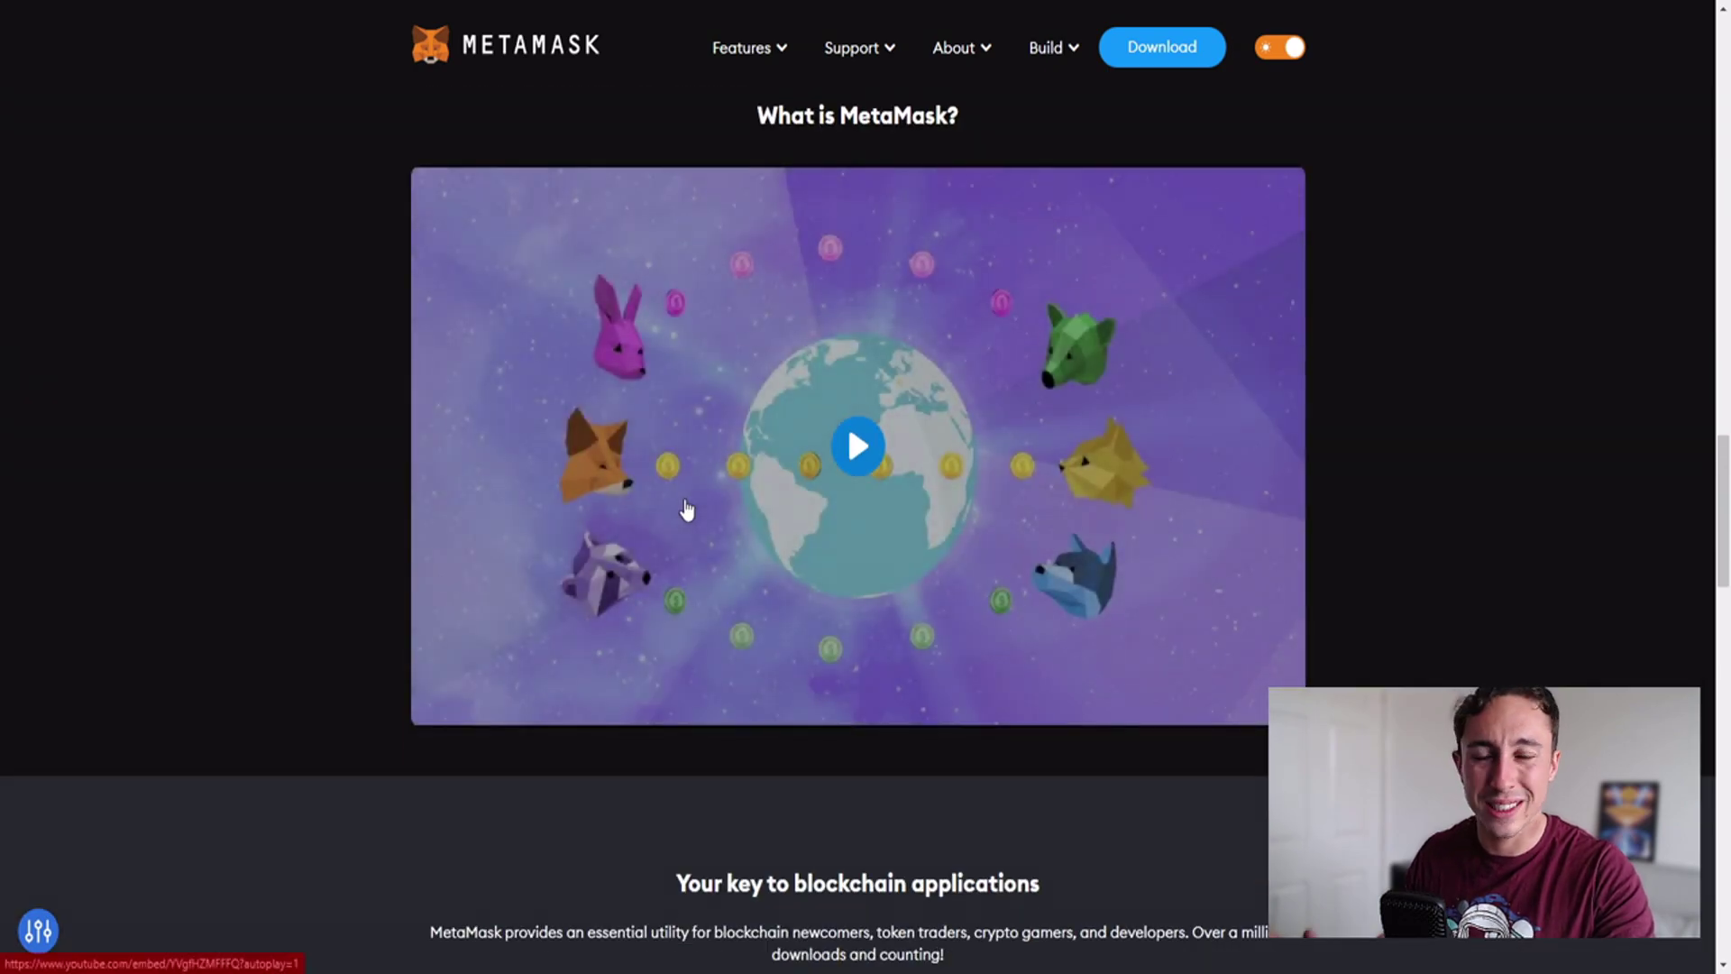
pyautogui.scroll(20, 704, 496)
pyautogui.scroll(6, 788, 480)
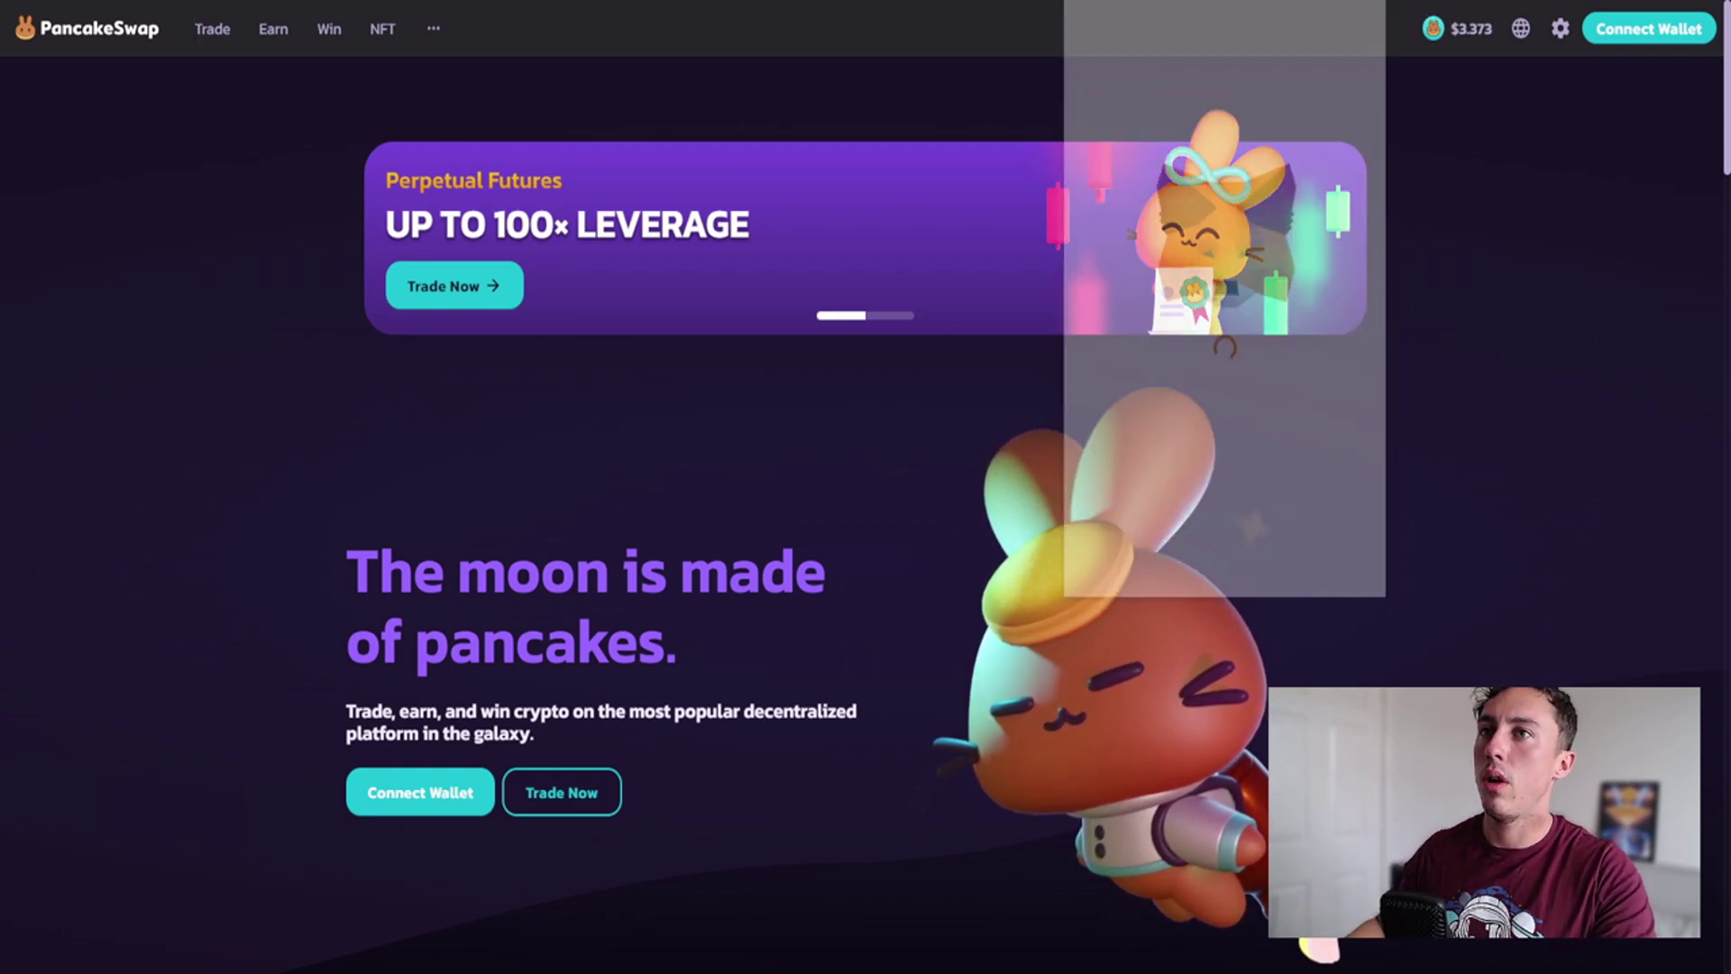
pyautogui.scroll(-4, 1224, 408)
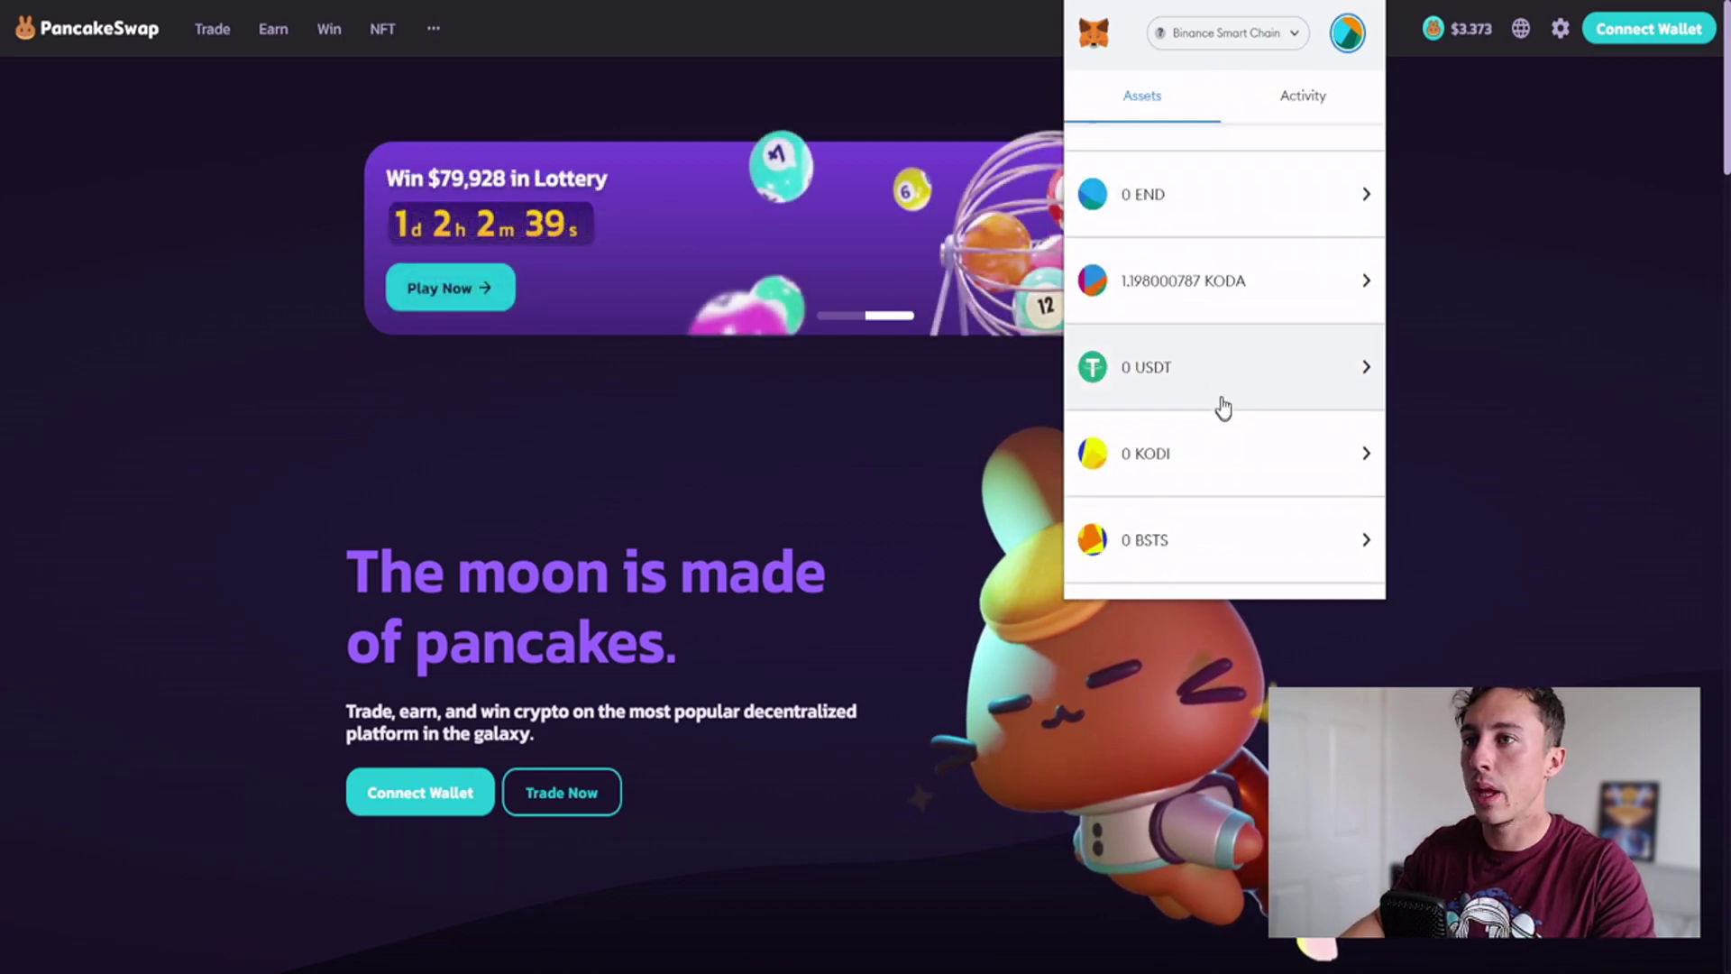
pyautogui.scroll(-3, 1224, 408)
pyautogui.scroll(5, 1244, 492)
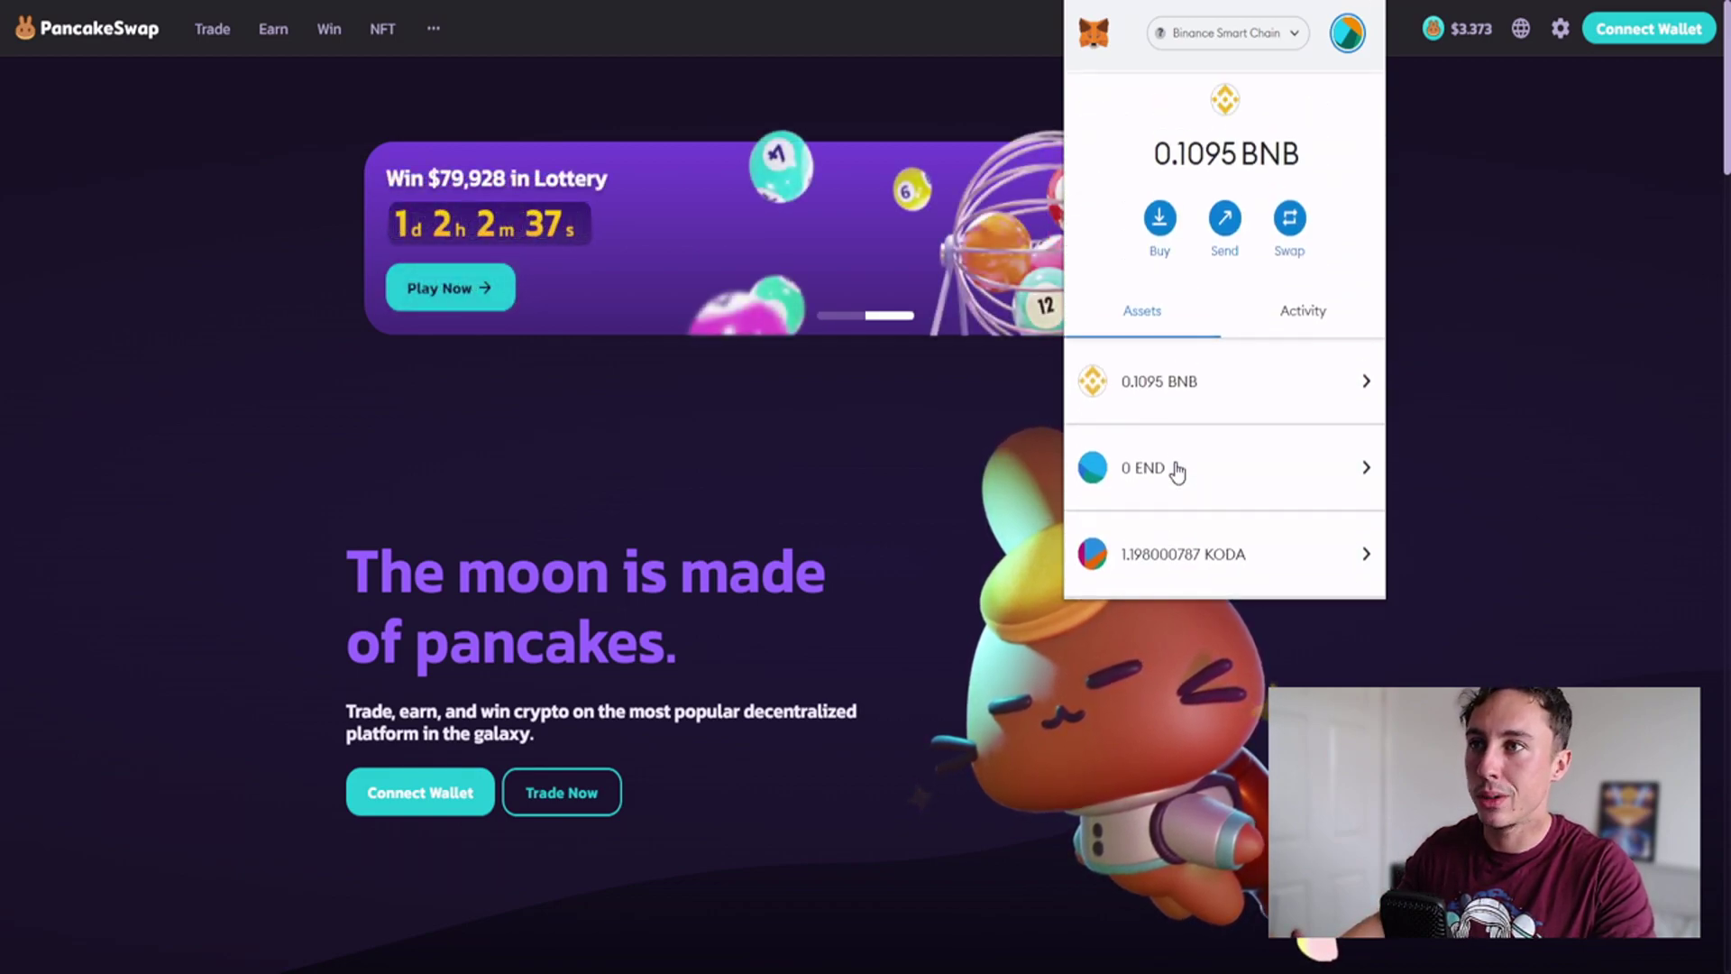
pyautogui.scroll(2, 1176, 469)
pyautogui.scroll(-3, 1234, 449)
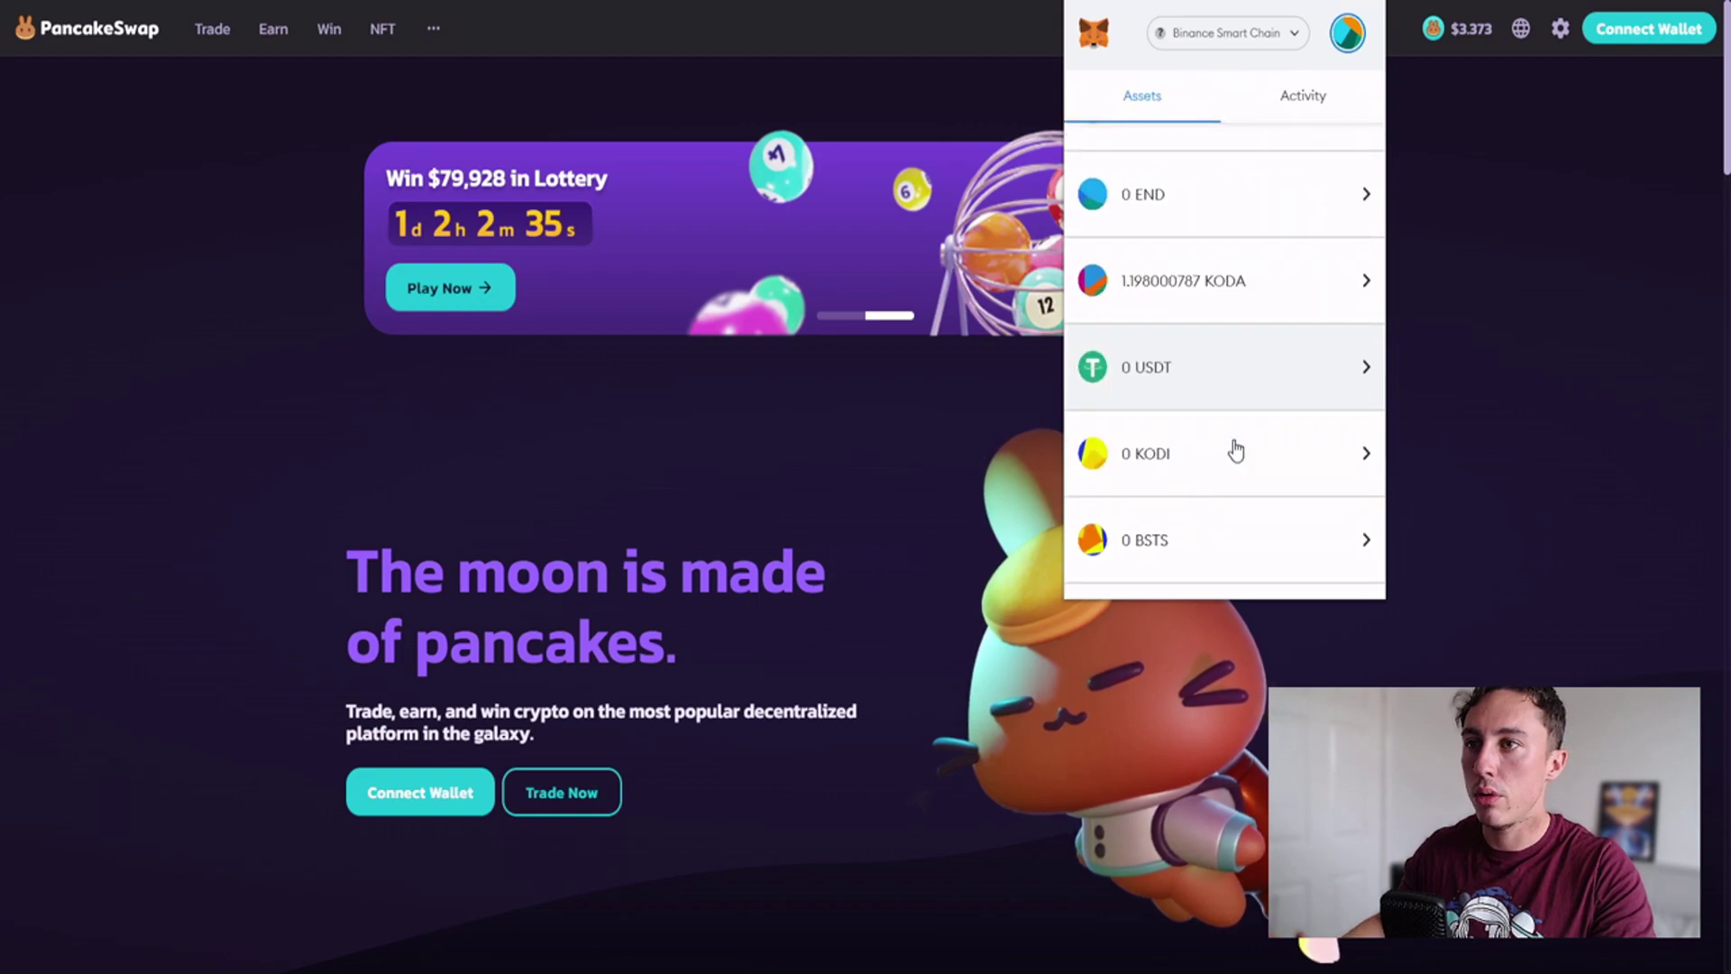
pyautogui.scroll(4, 1233, 449)
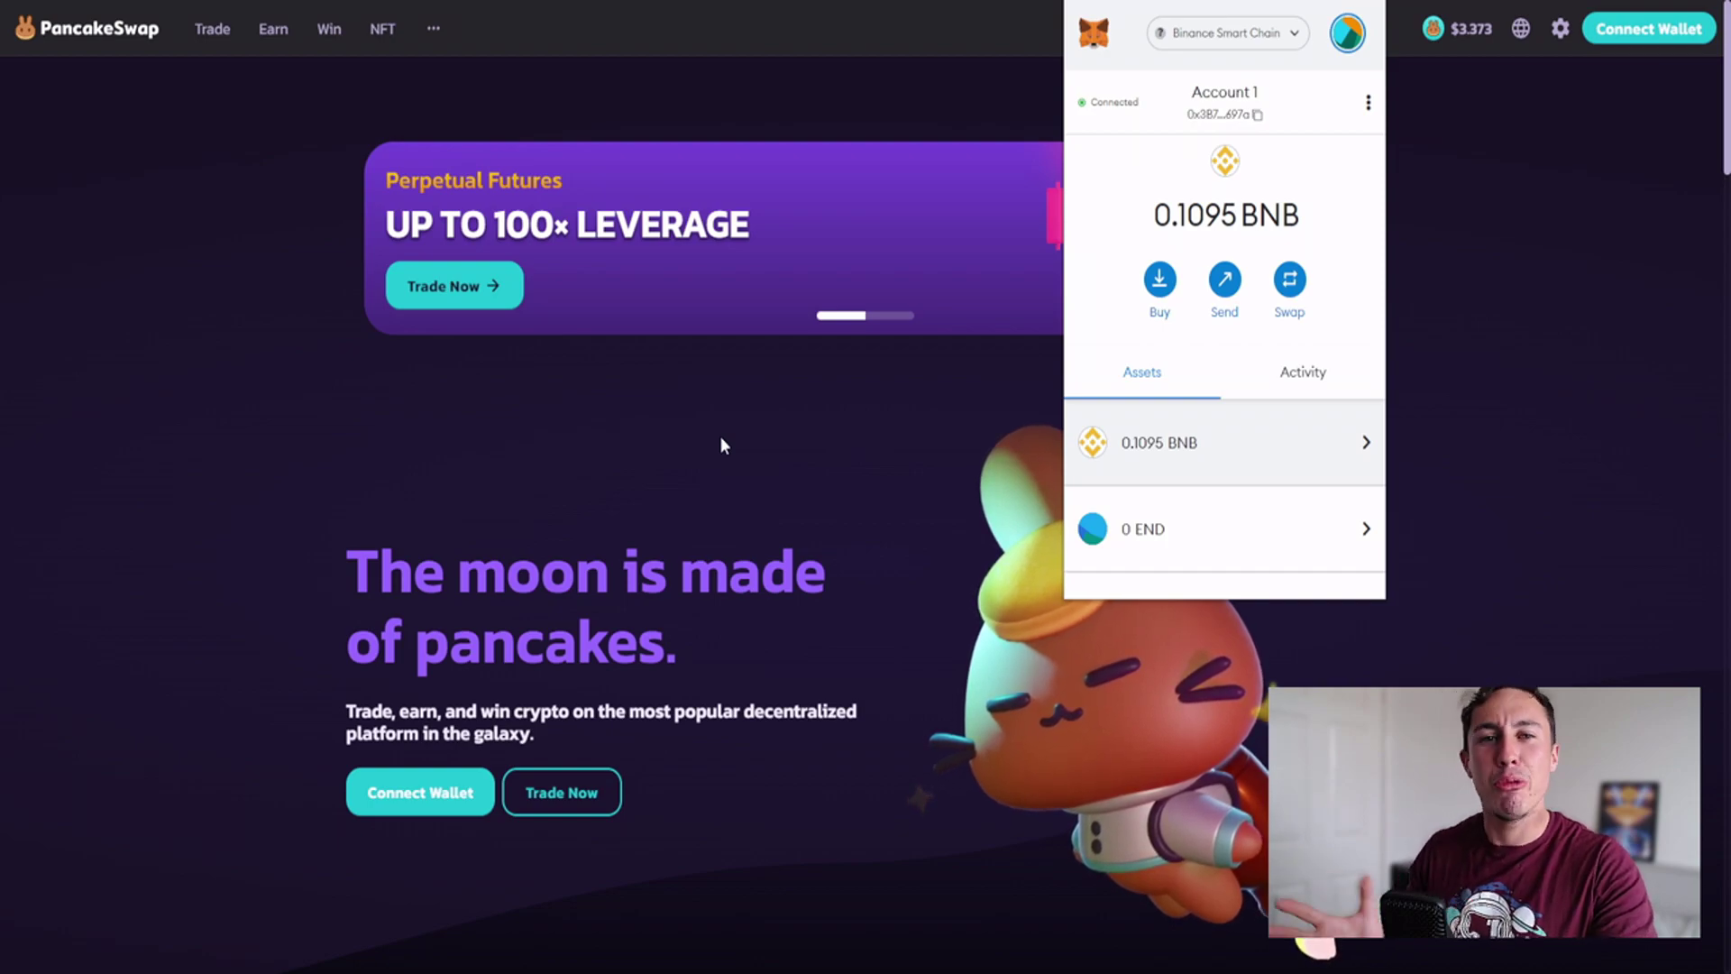
pyautogui.click(610, 449)
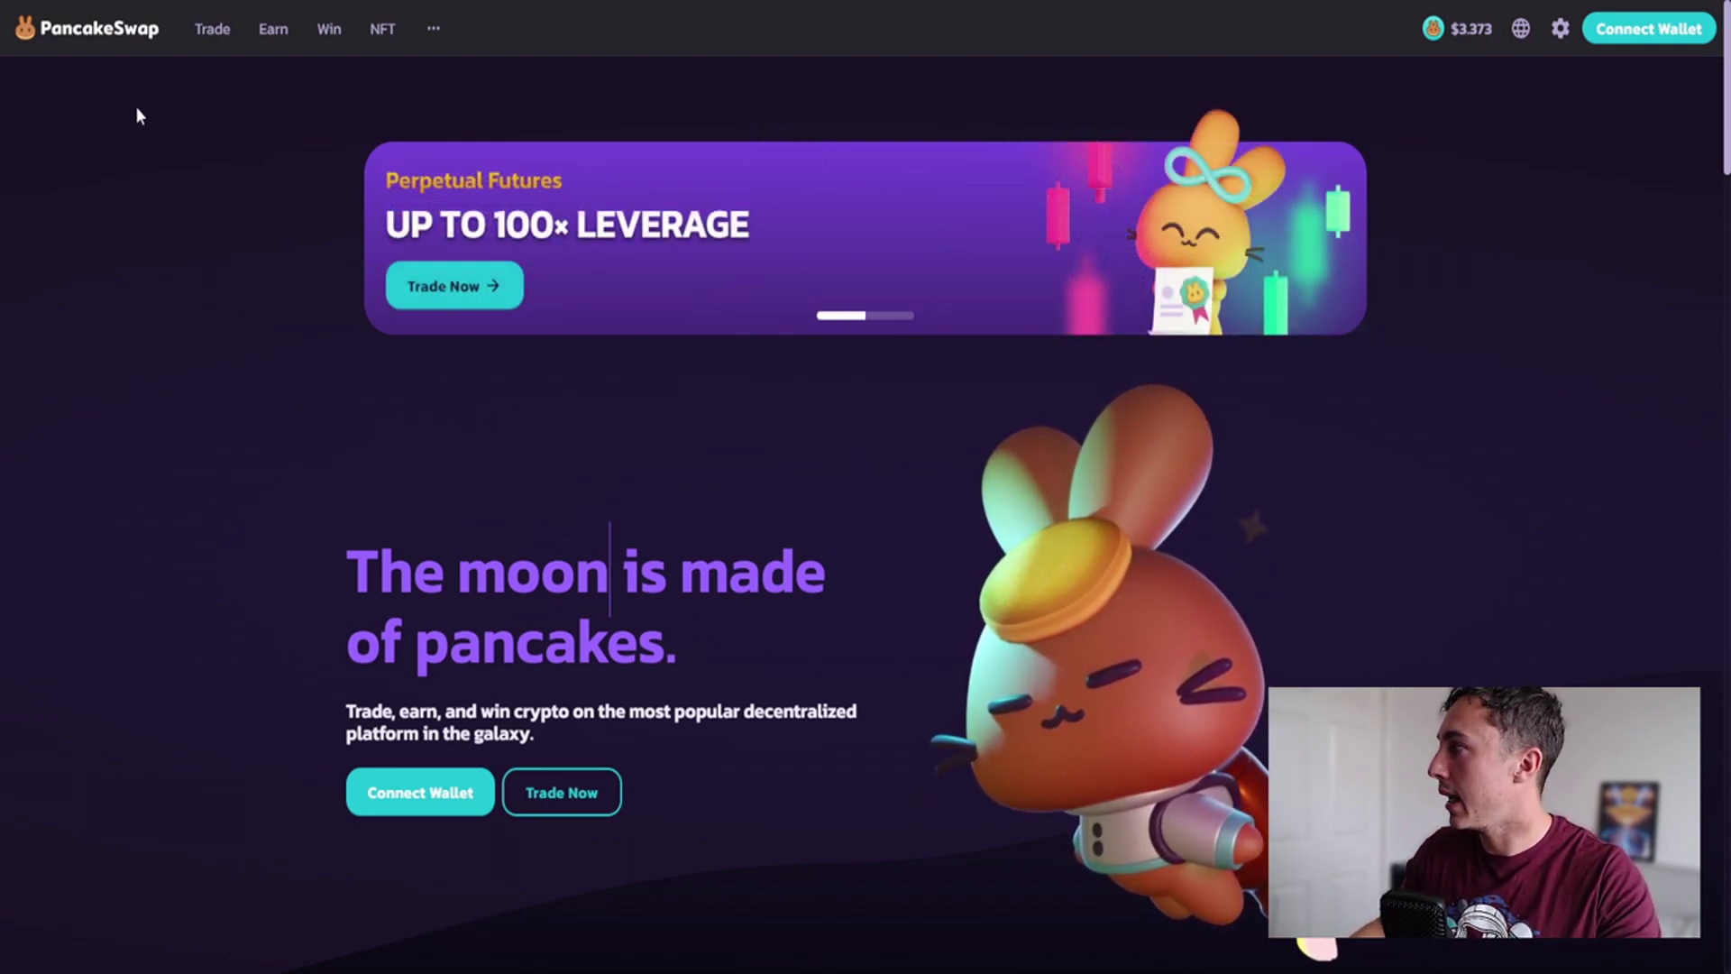
pyautogui.moveTo(213, 29)
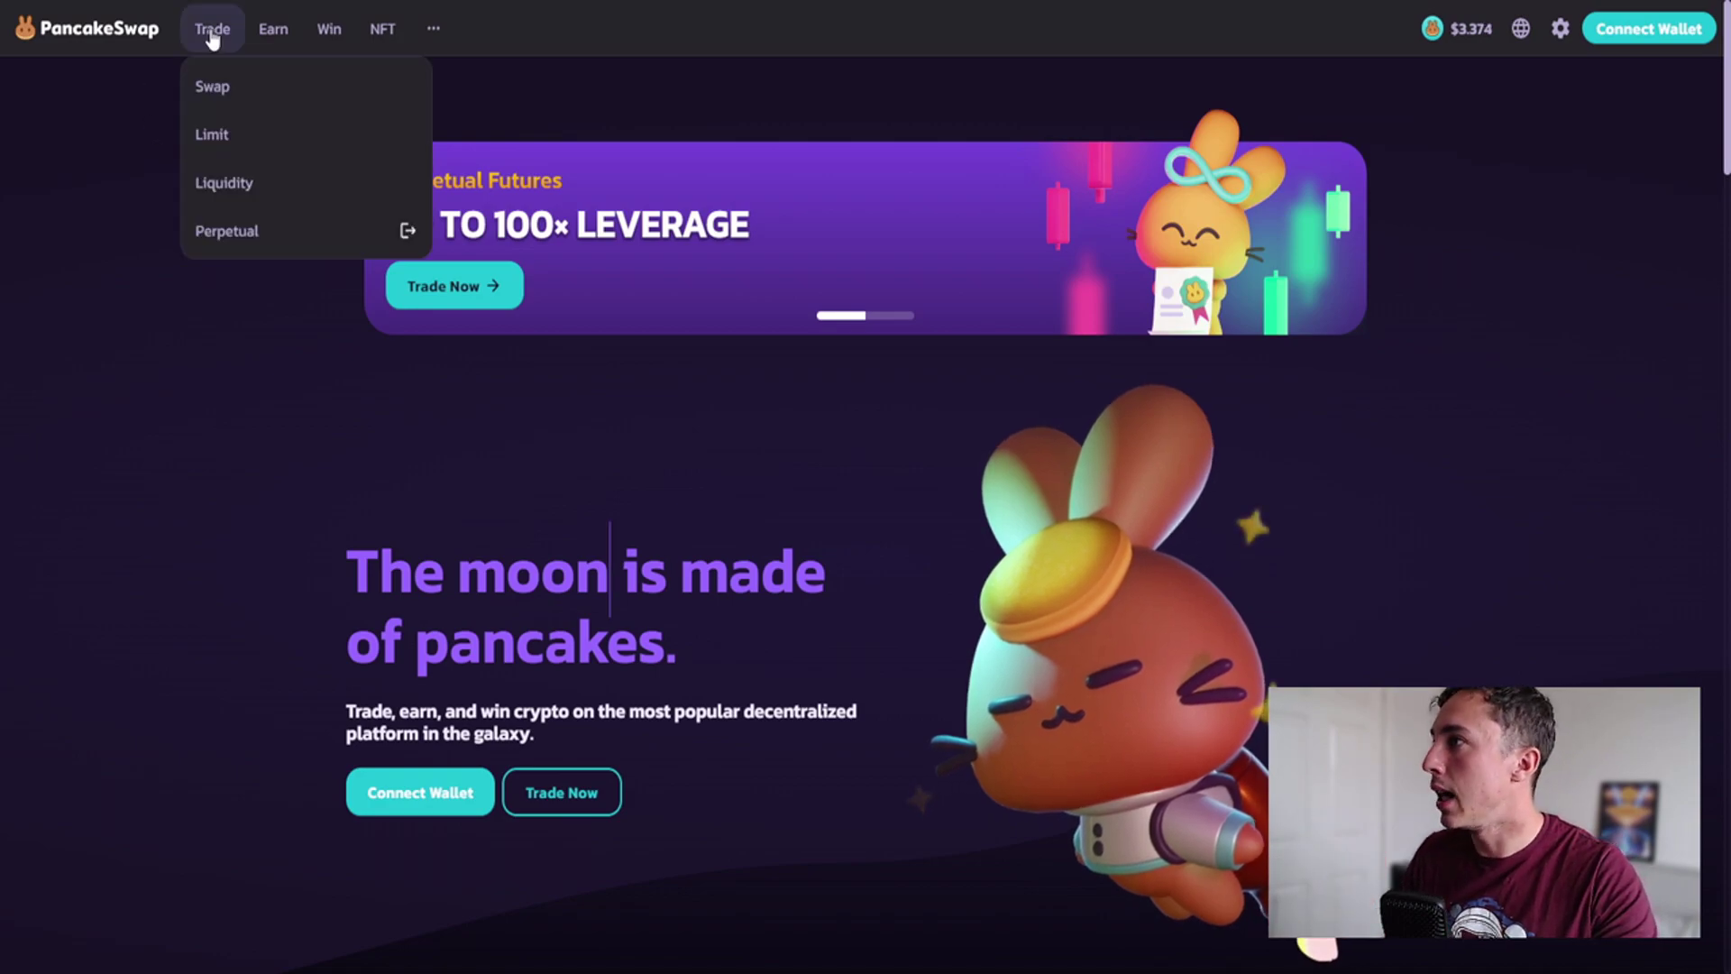
# Step: On the Swap page, replace BNB with LBlock as the token to pay
pyautogui.click(225, 110)
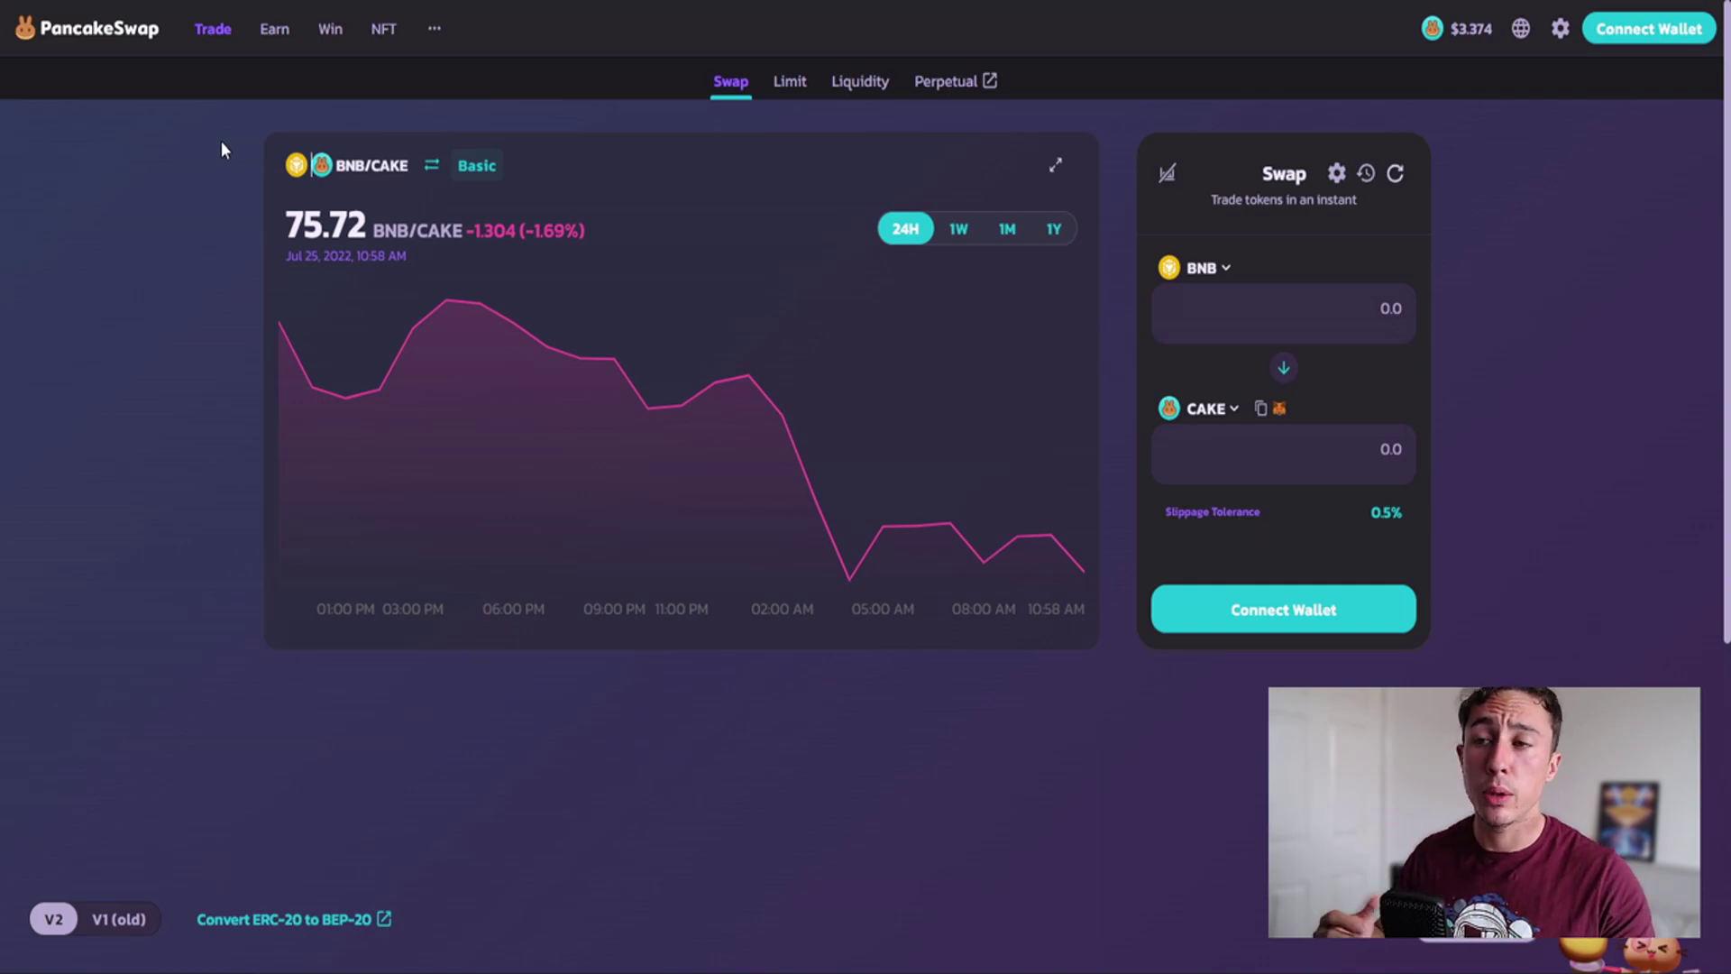
pyautogui.click(1226, 271)
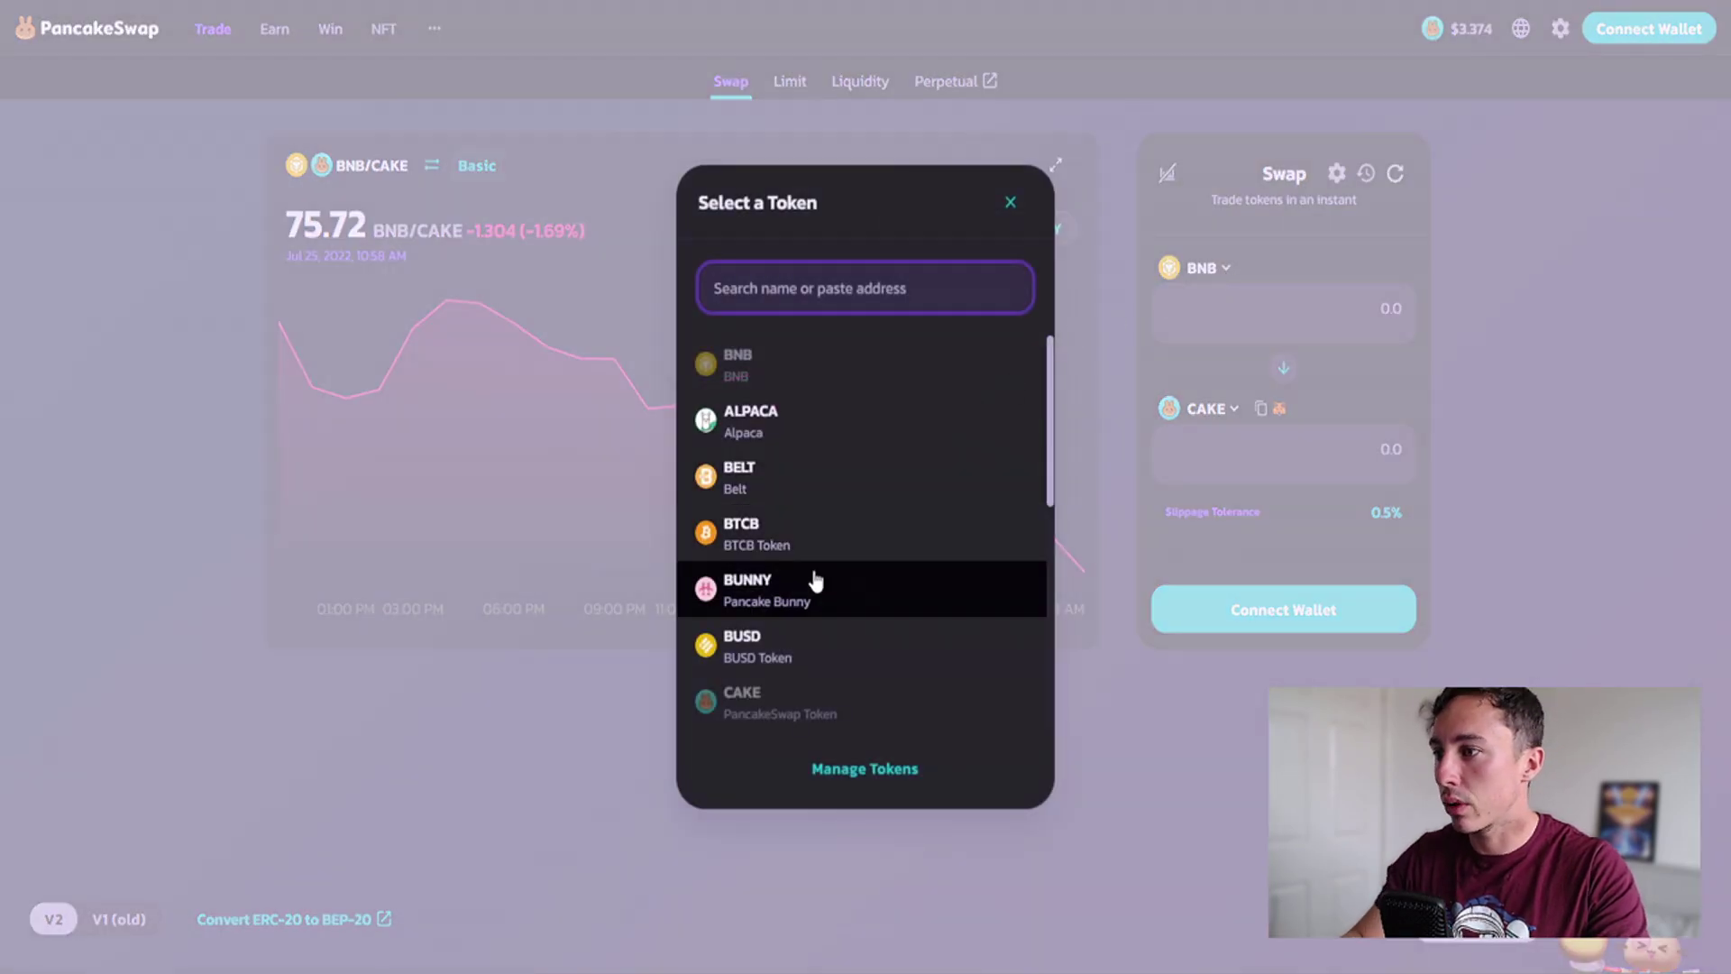
pyautogui.write('l')
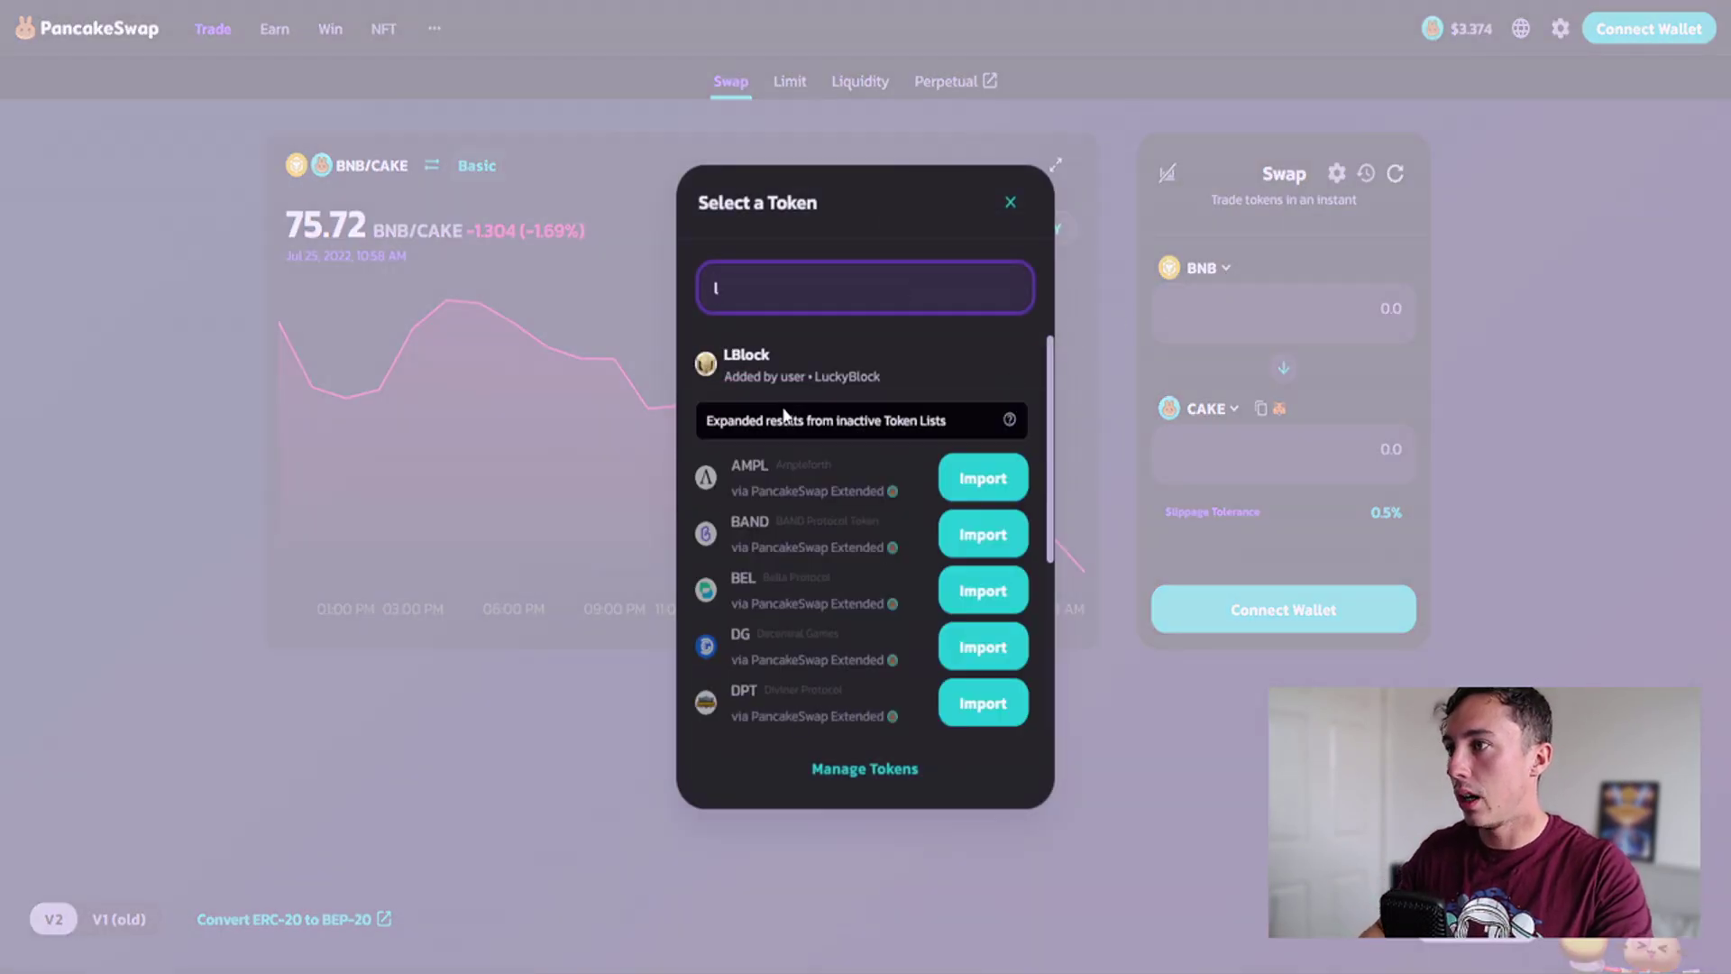
pyautogui.click(772, 375)
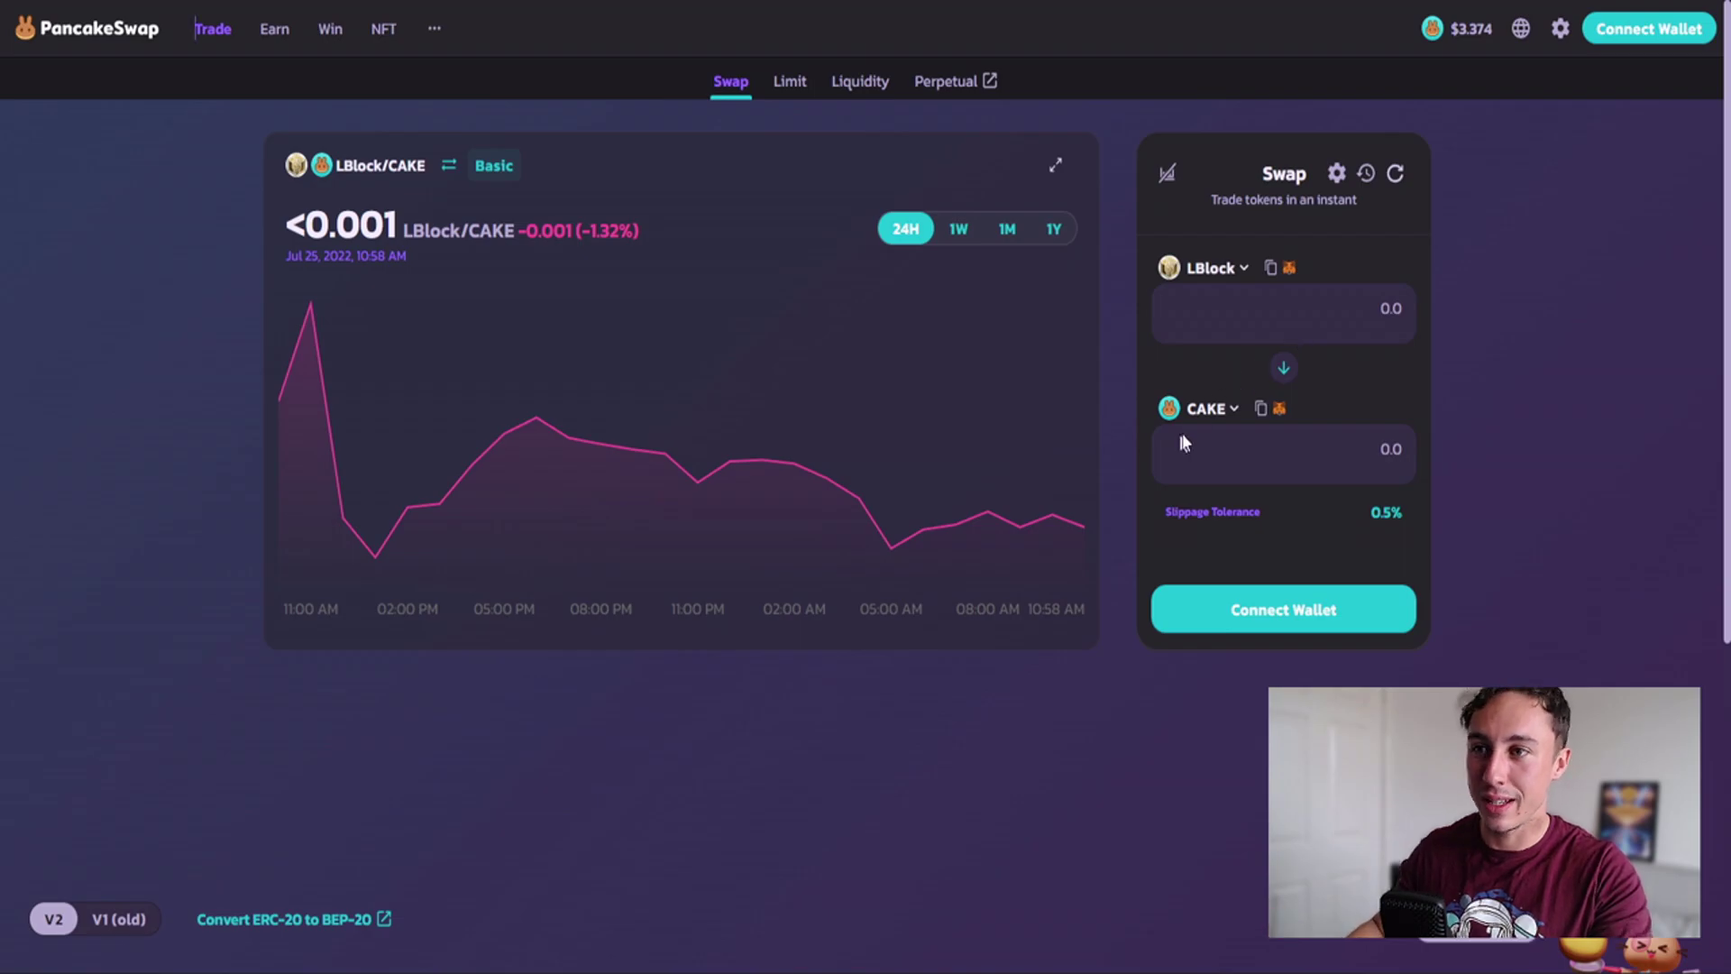
# Step: Search the receive-token list for 'ada', then 'fantom', and pick Fantom (FTM)
pyautogui.click(1205, 416)
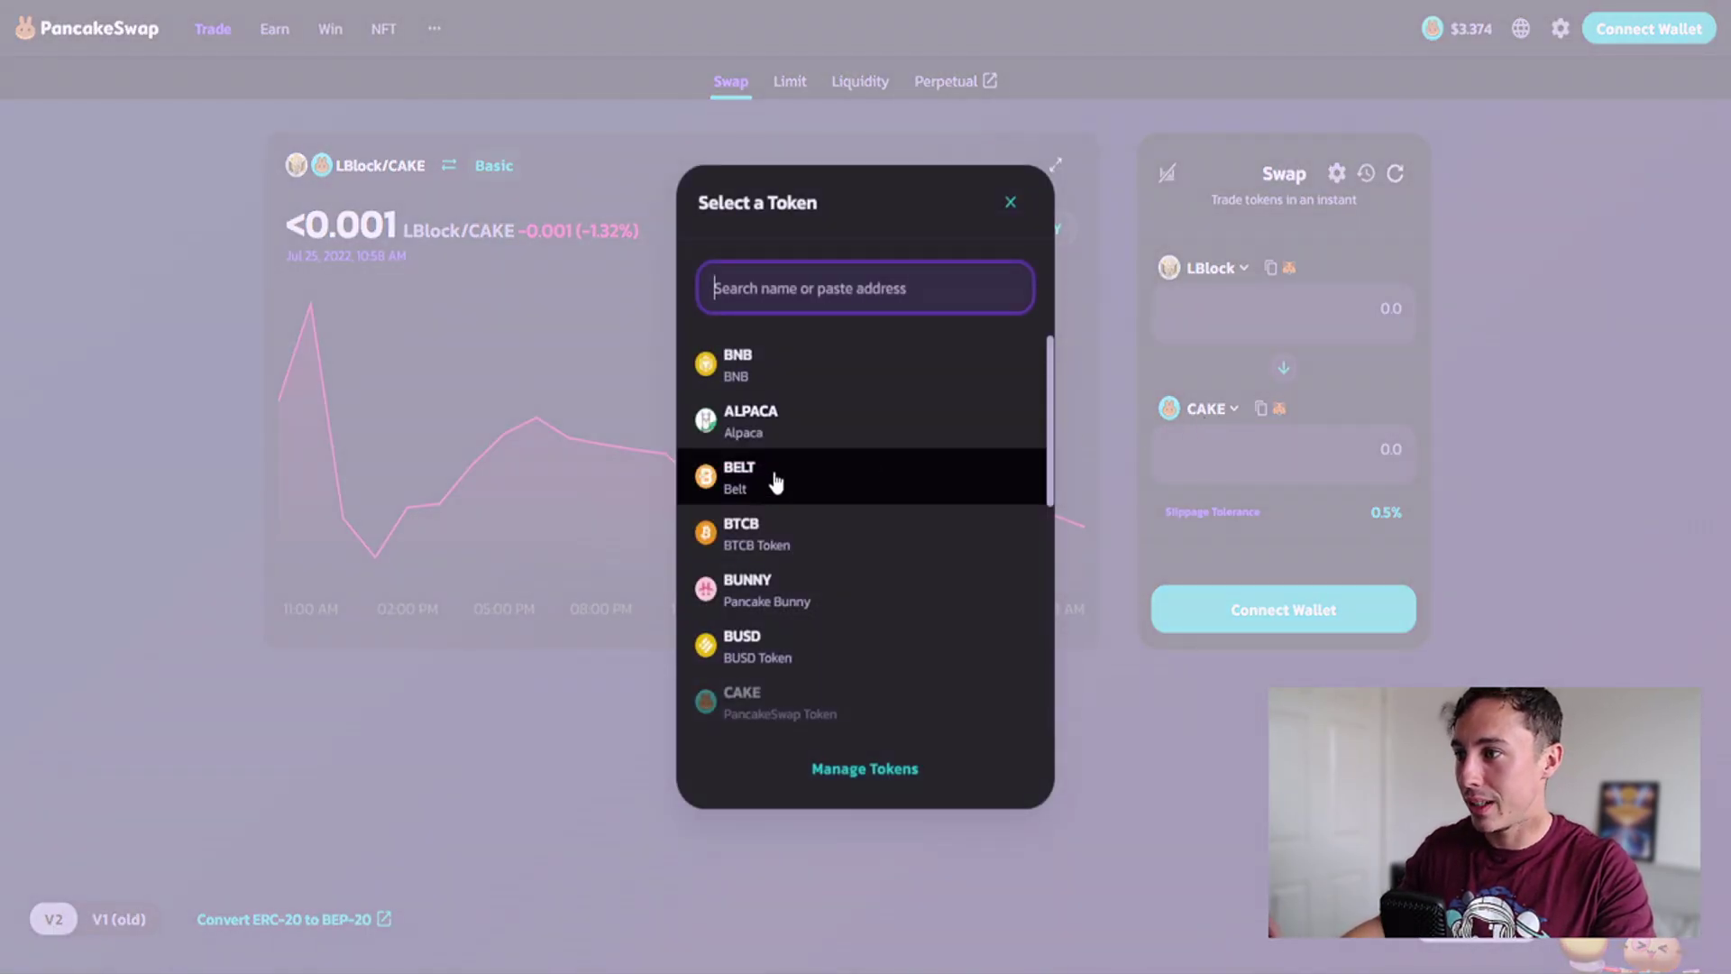
pyautogui.scroll(-2, 774, 478)
pyautogui.scroll(-2, 769, 473)
pyautogui.scroll(-2, 768, 474)
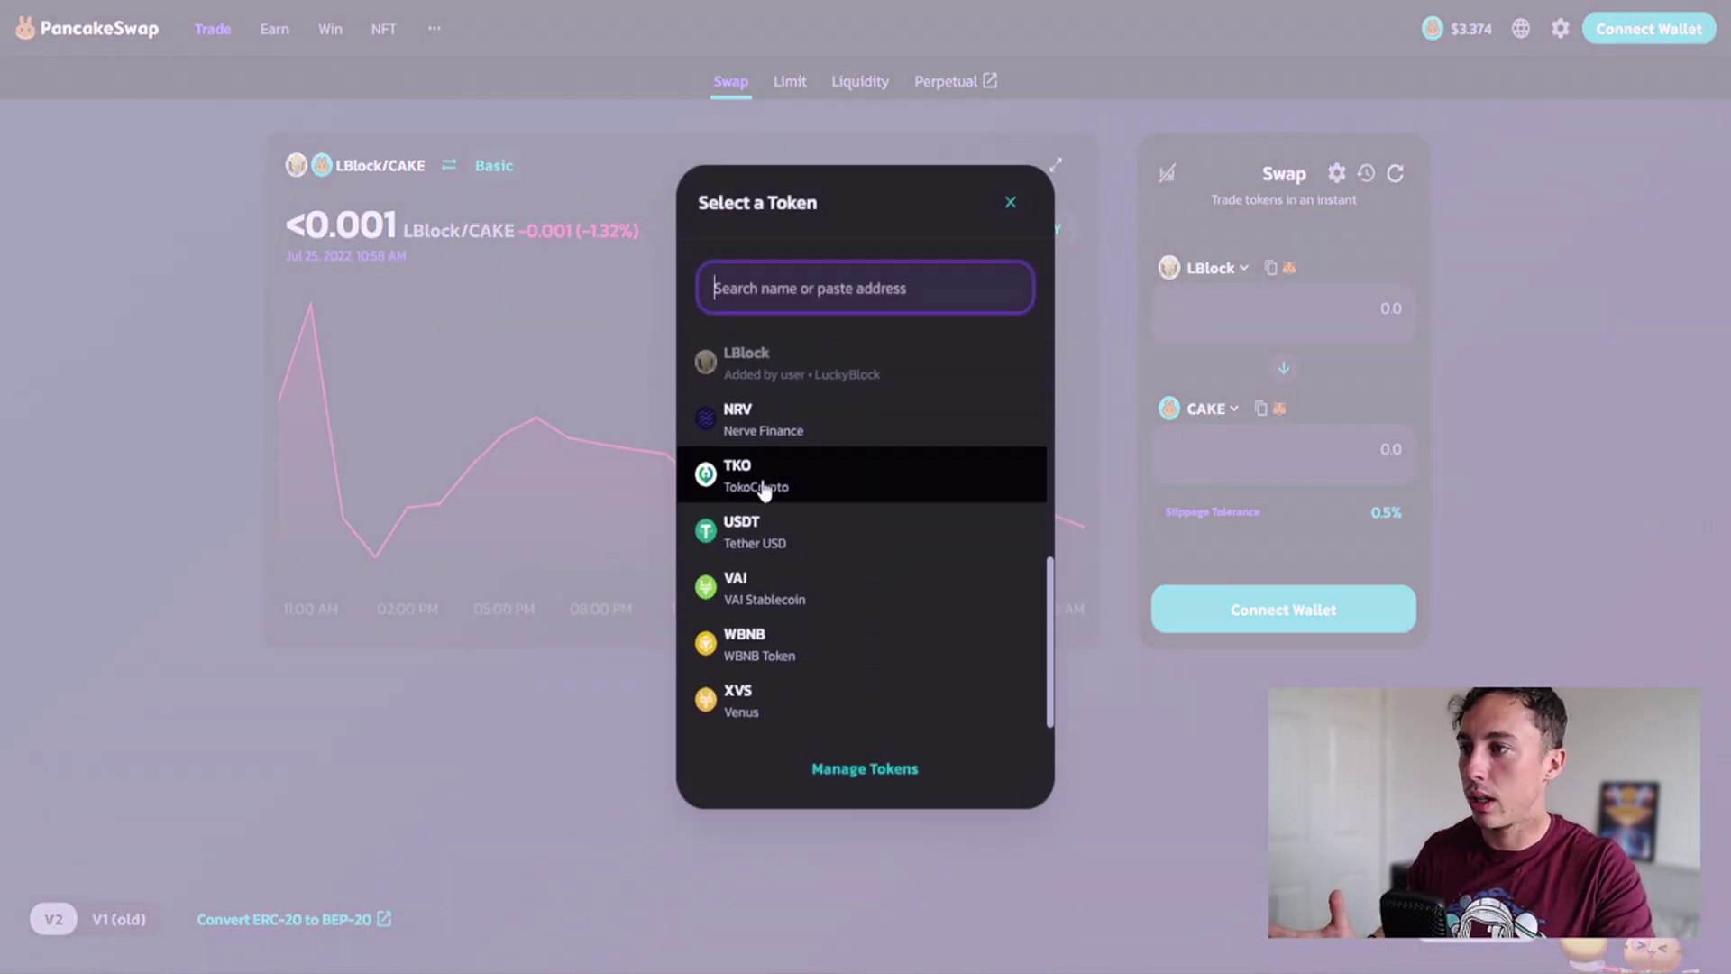
pyautogui.scroll(5, 779, 685)
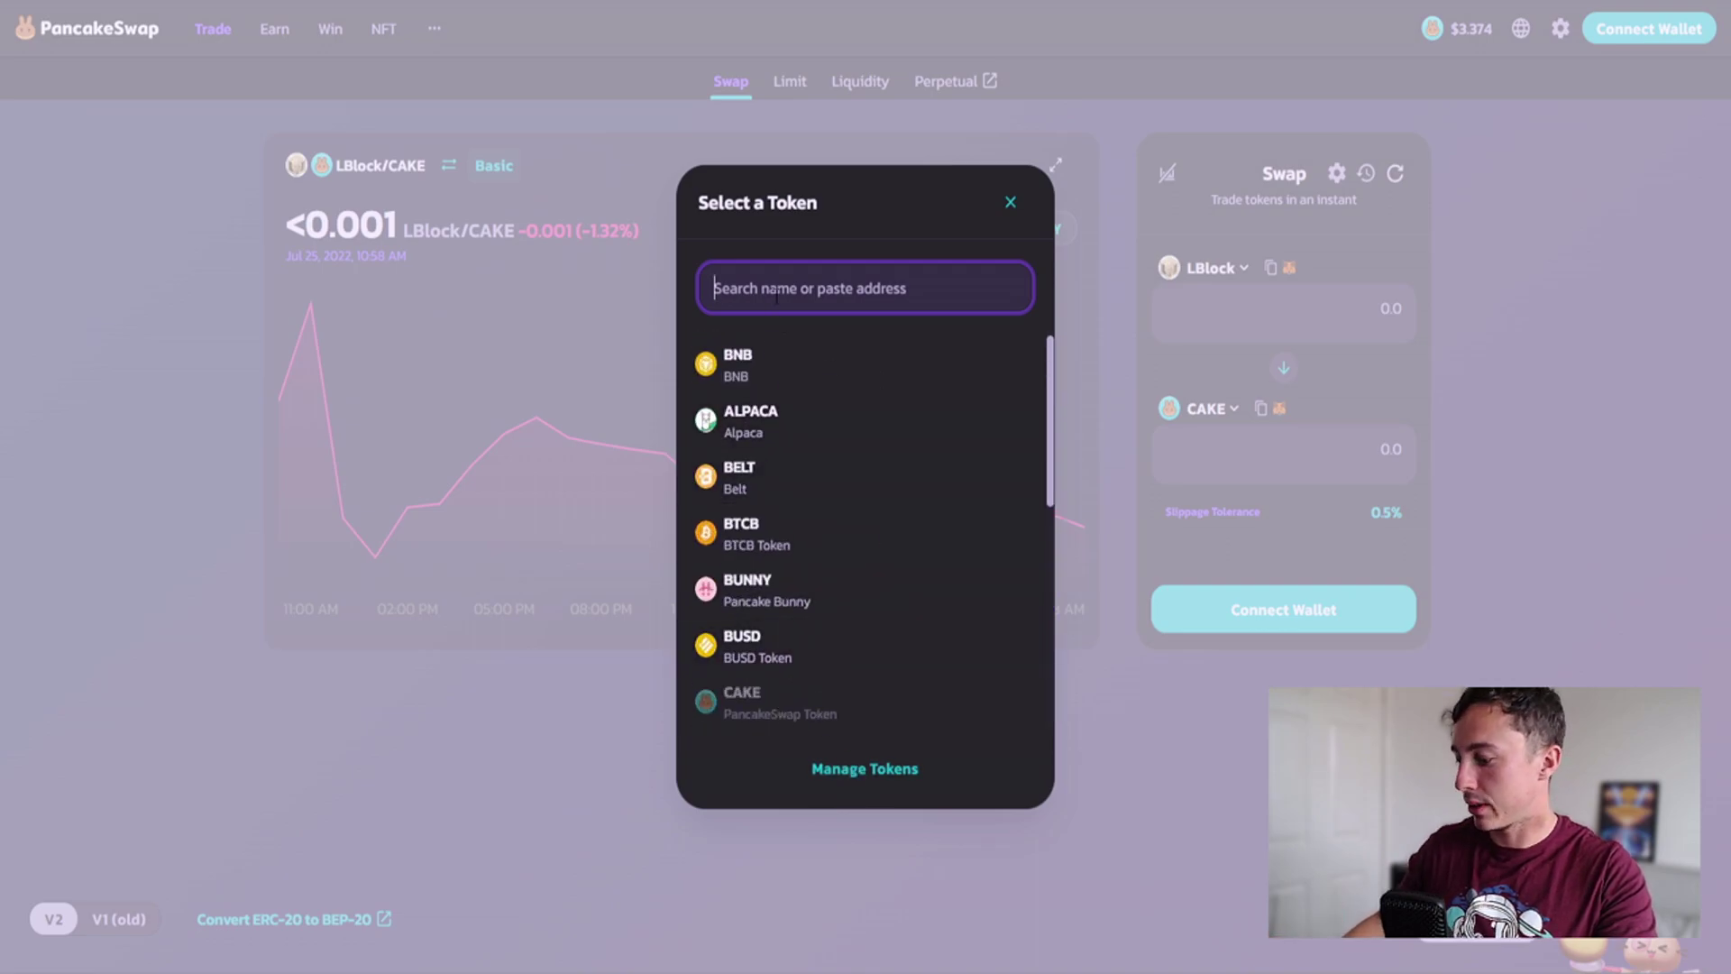
pyautogui.write('ada')
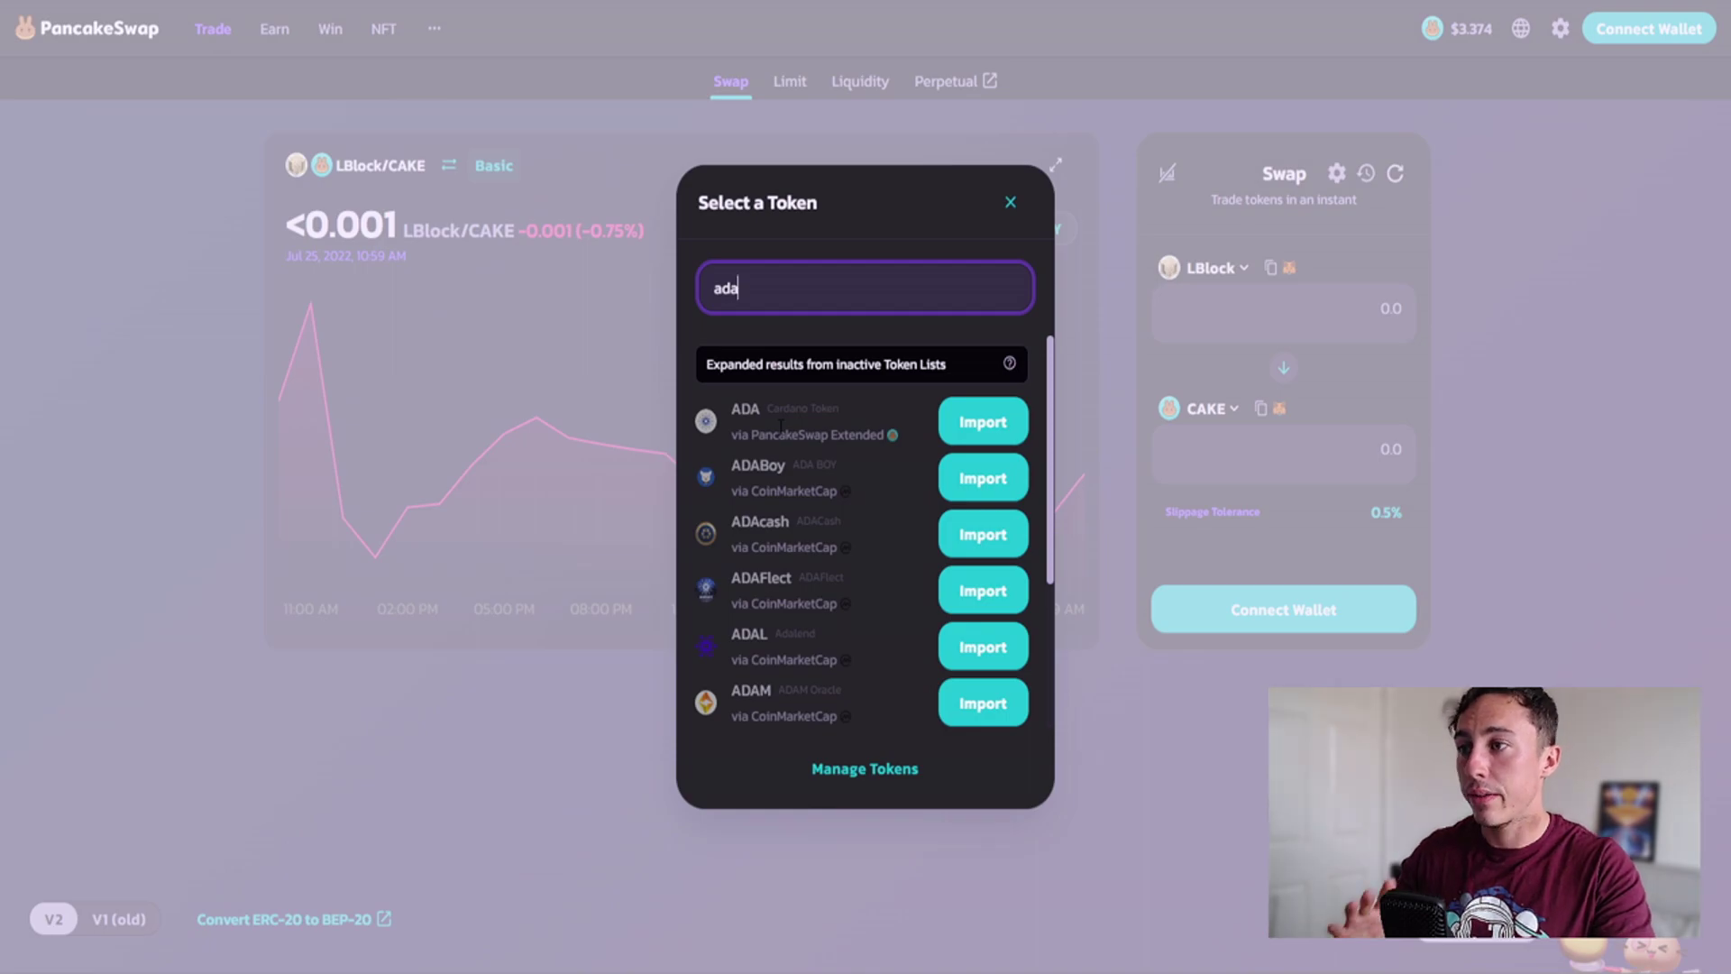
pyautogui.scroll(-1, 825, 437)
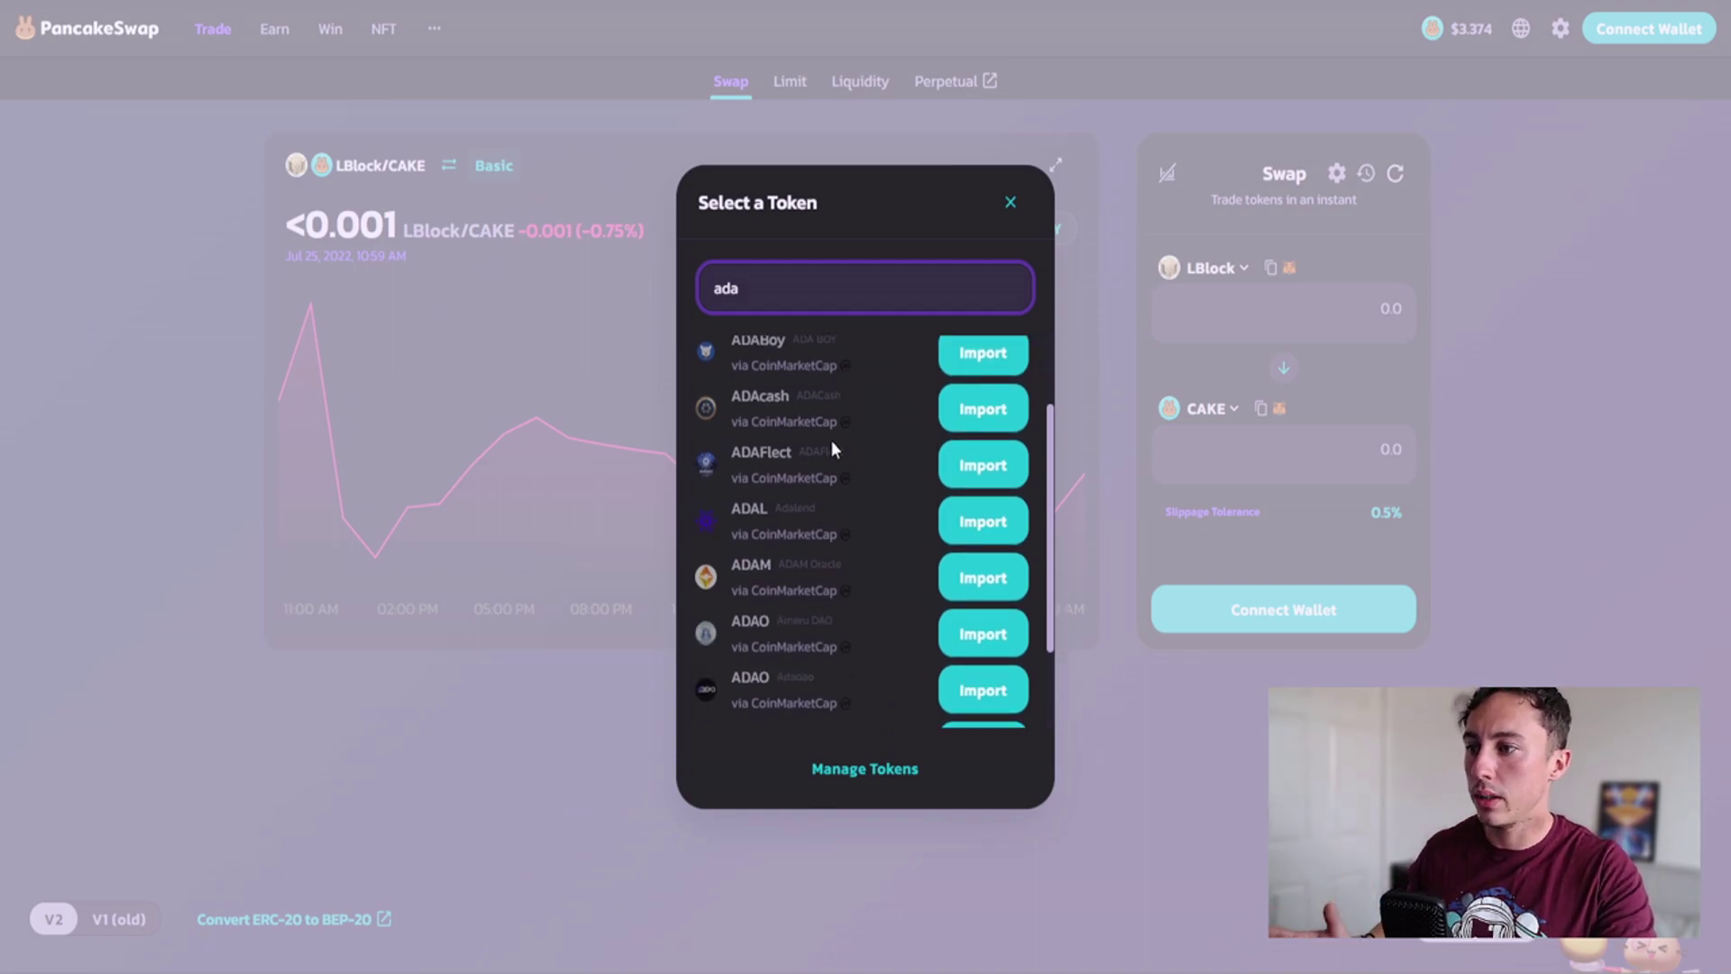
pyautogui.scroll(1, 822, 436)
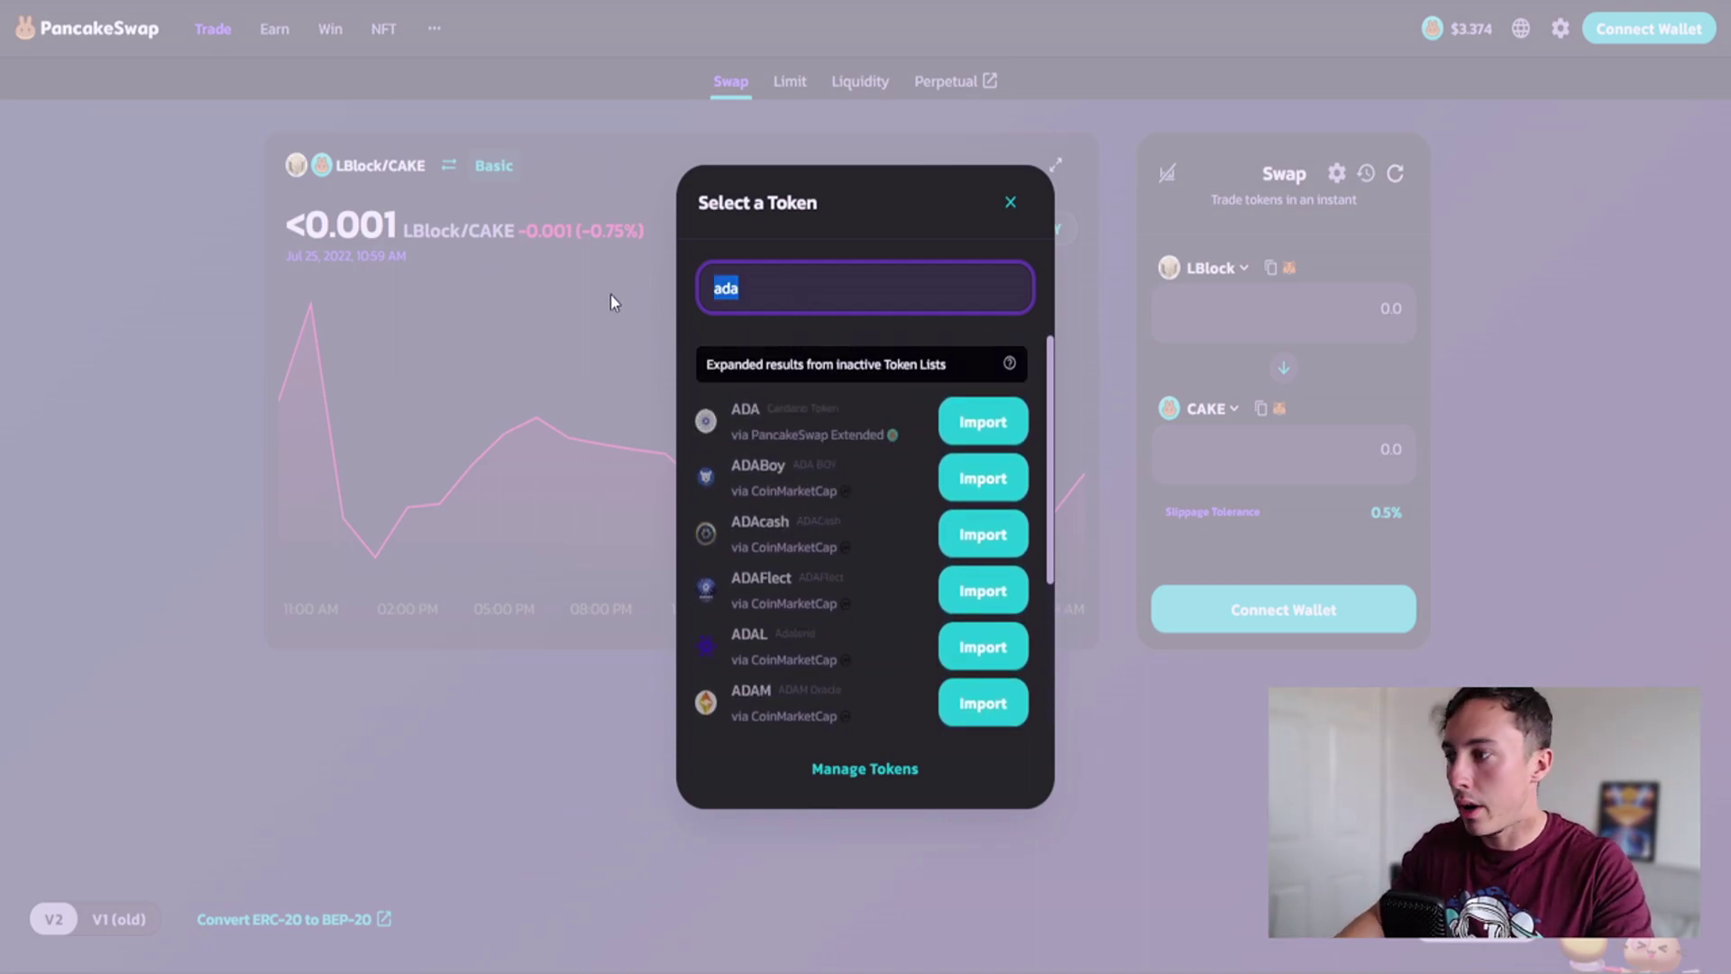
pyautogui.write('fantom')
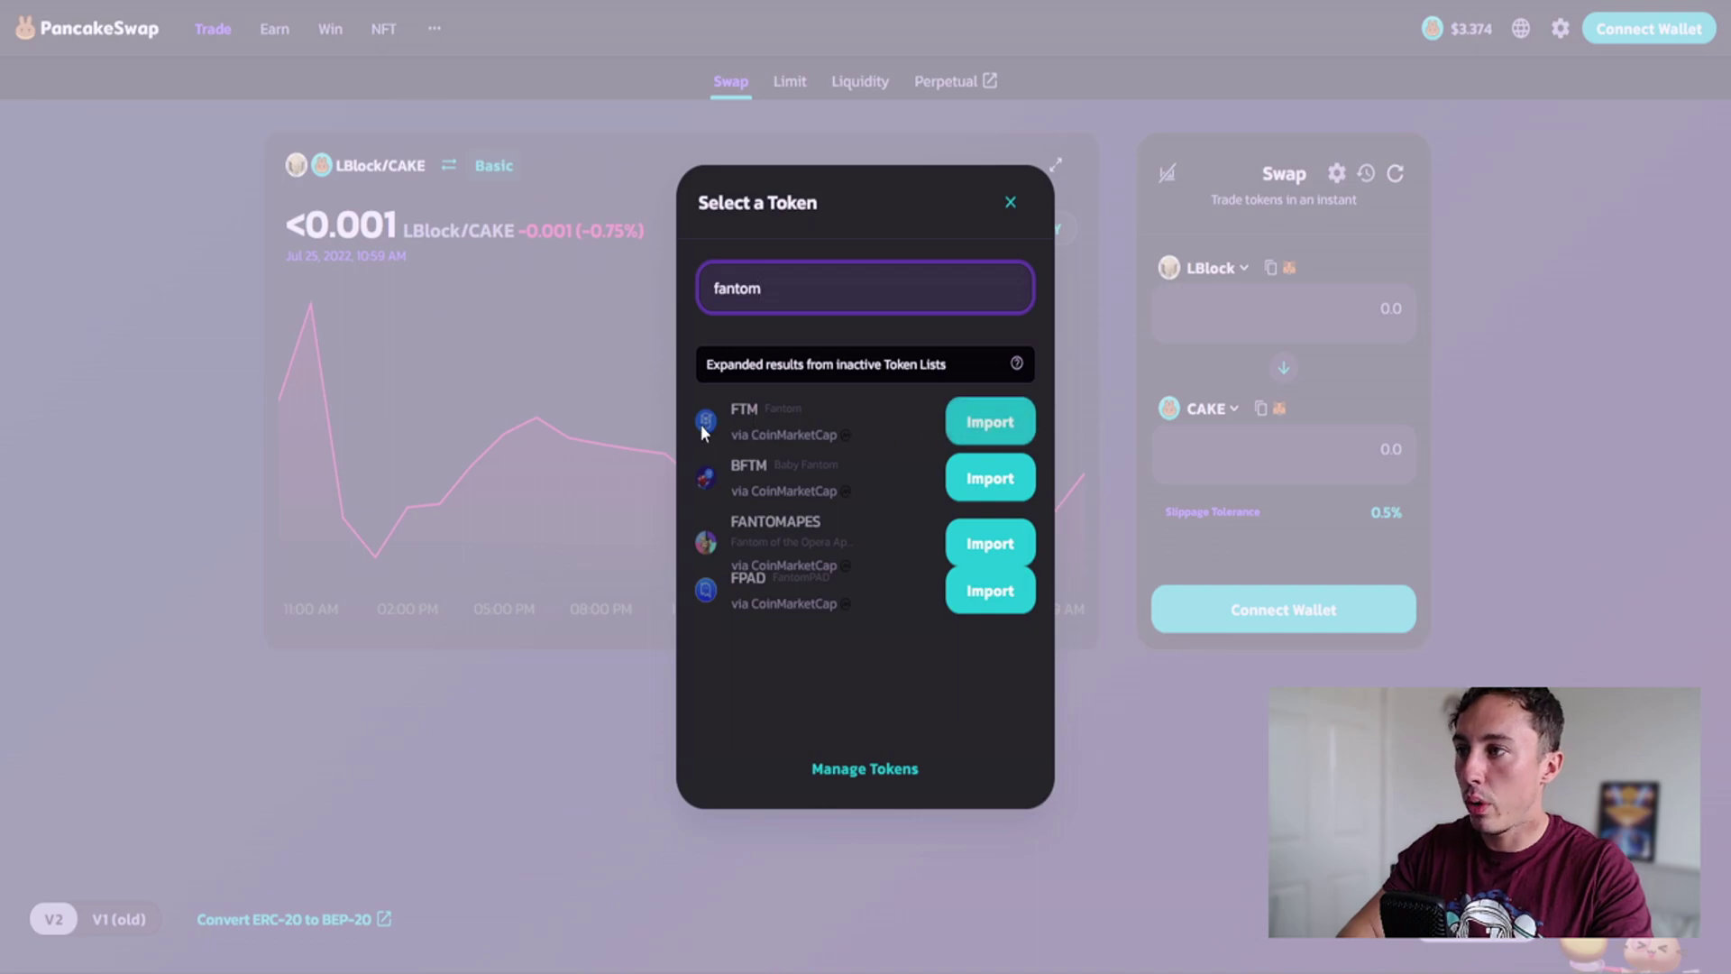
pyautogui.click(985, 433)
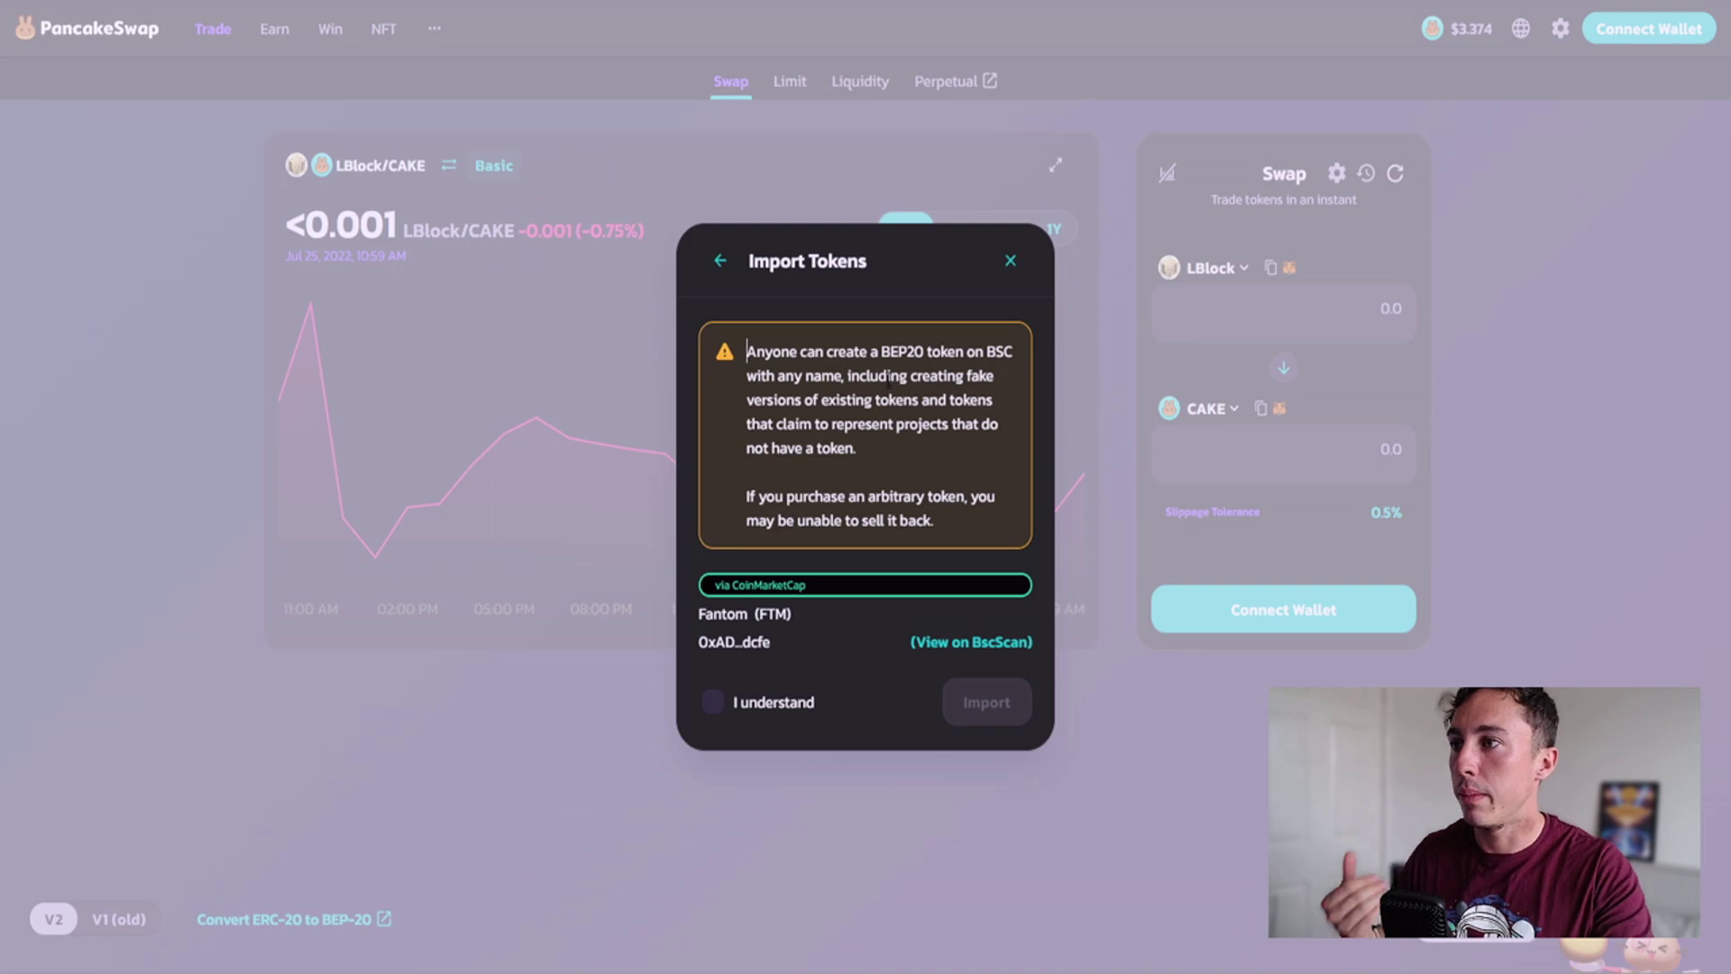
# Step: Acknowledge the FTM import risk and view its BscScan contract page in a new tab
pyautogui.click(718, 705)
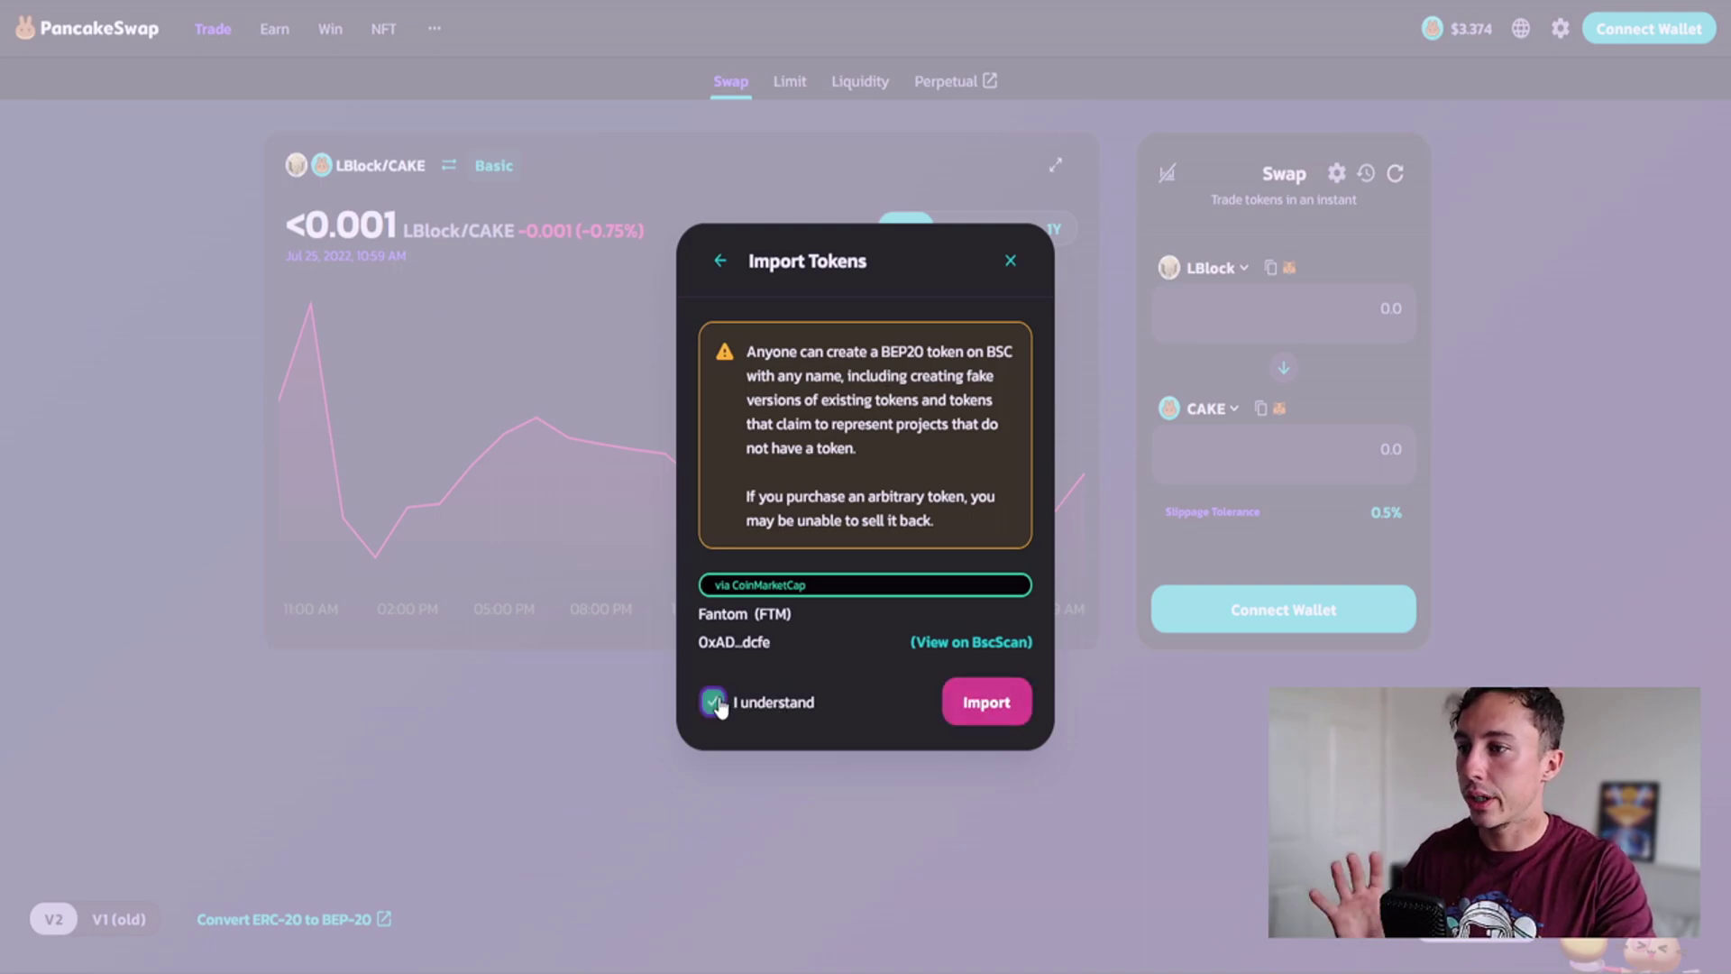
pyautogui.rightClick(969, 646)
pyautogui.click(999, 665)
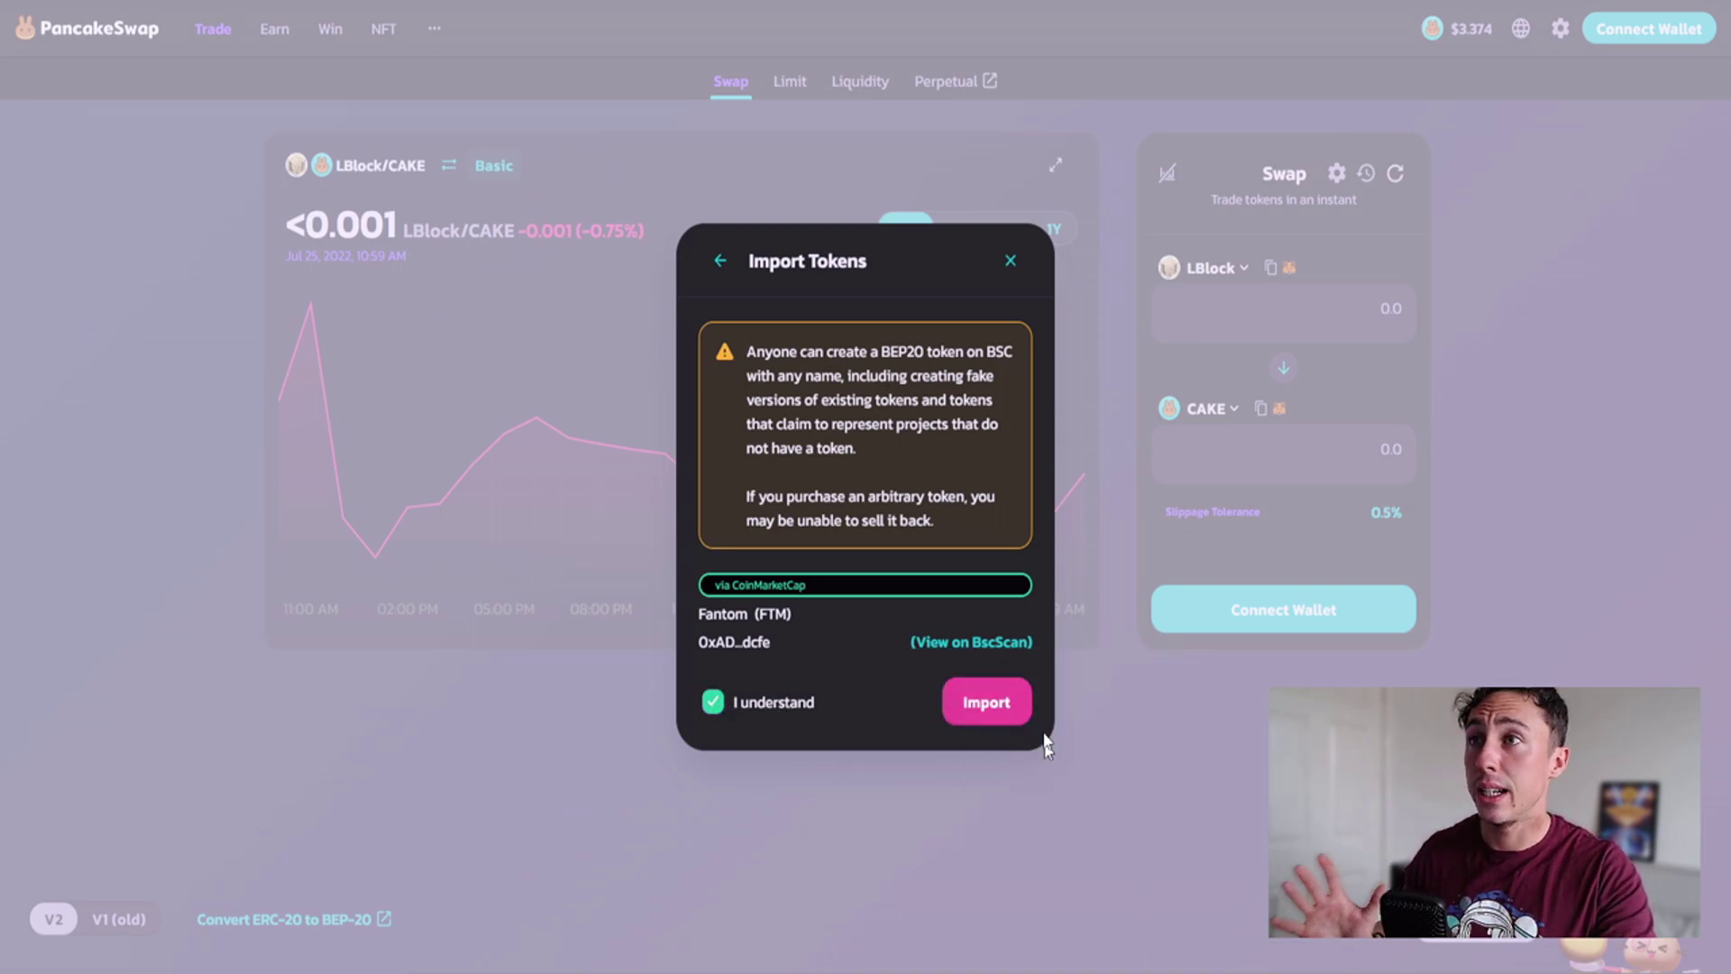
pyautogui.hotkey('ctrl', 'Tab')
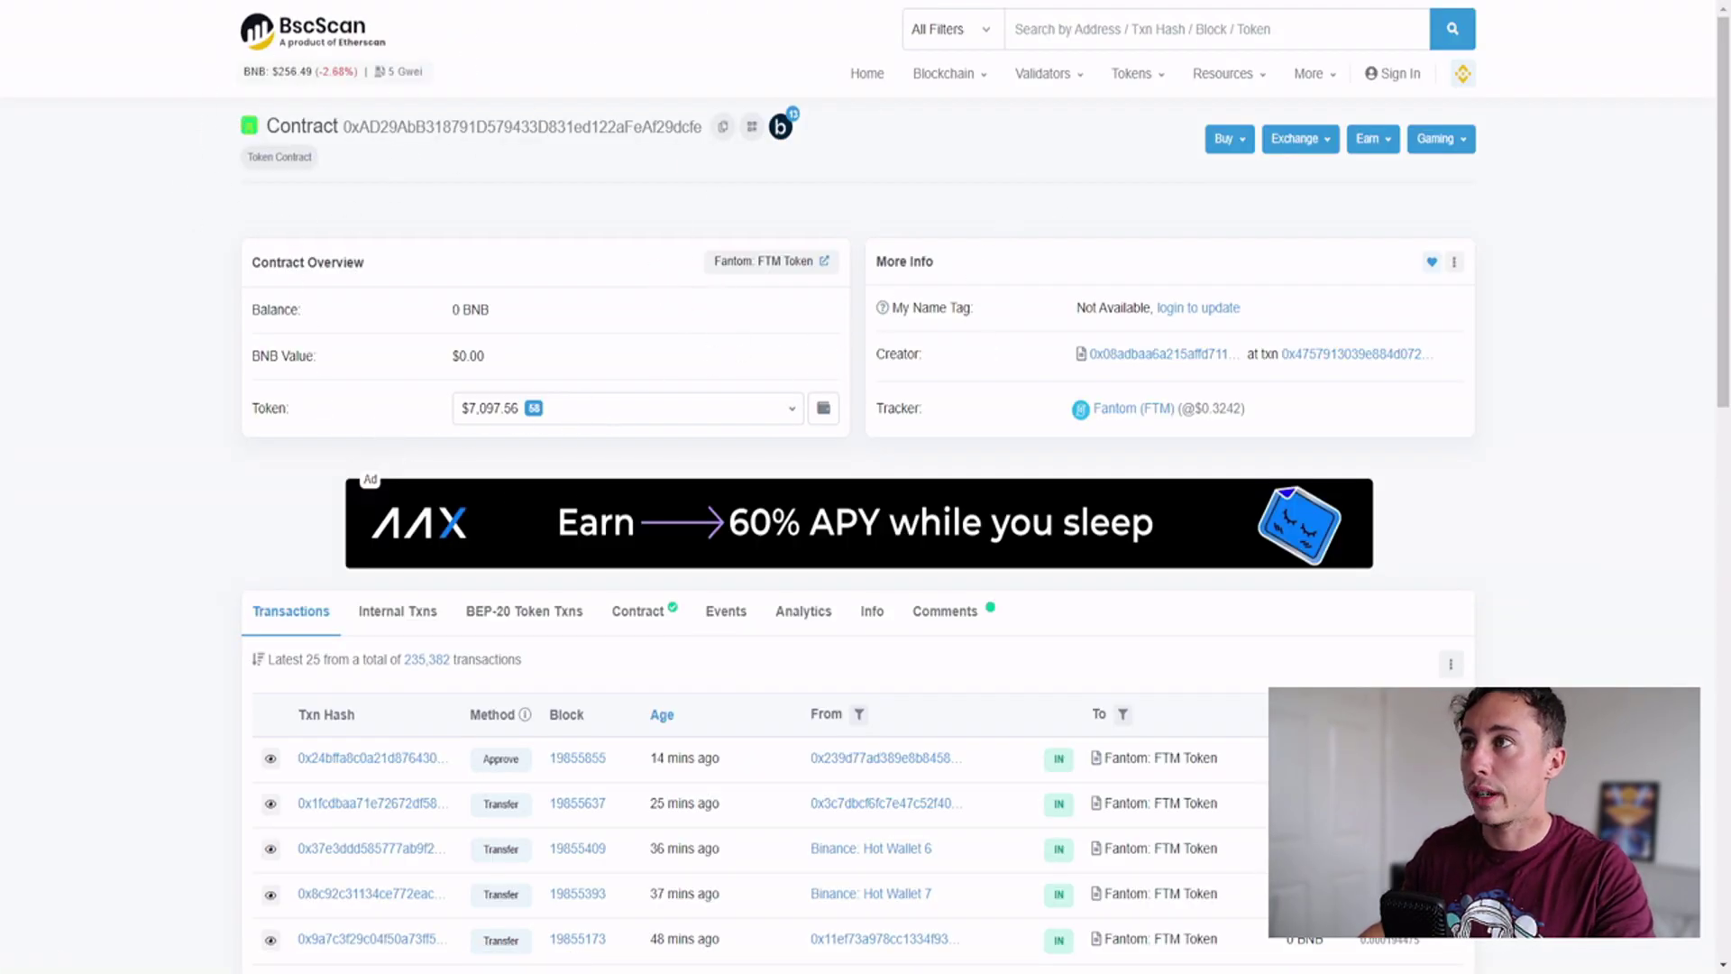
# Step: Return to PancakeSwap and import FTM as the receive token
pyautogui.hotkey('ctrl', 'shift', 'Tab')
pyautogui.click(989, 705)
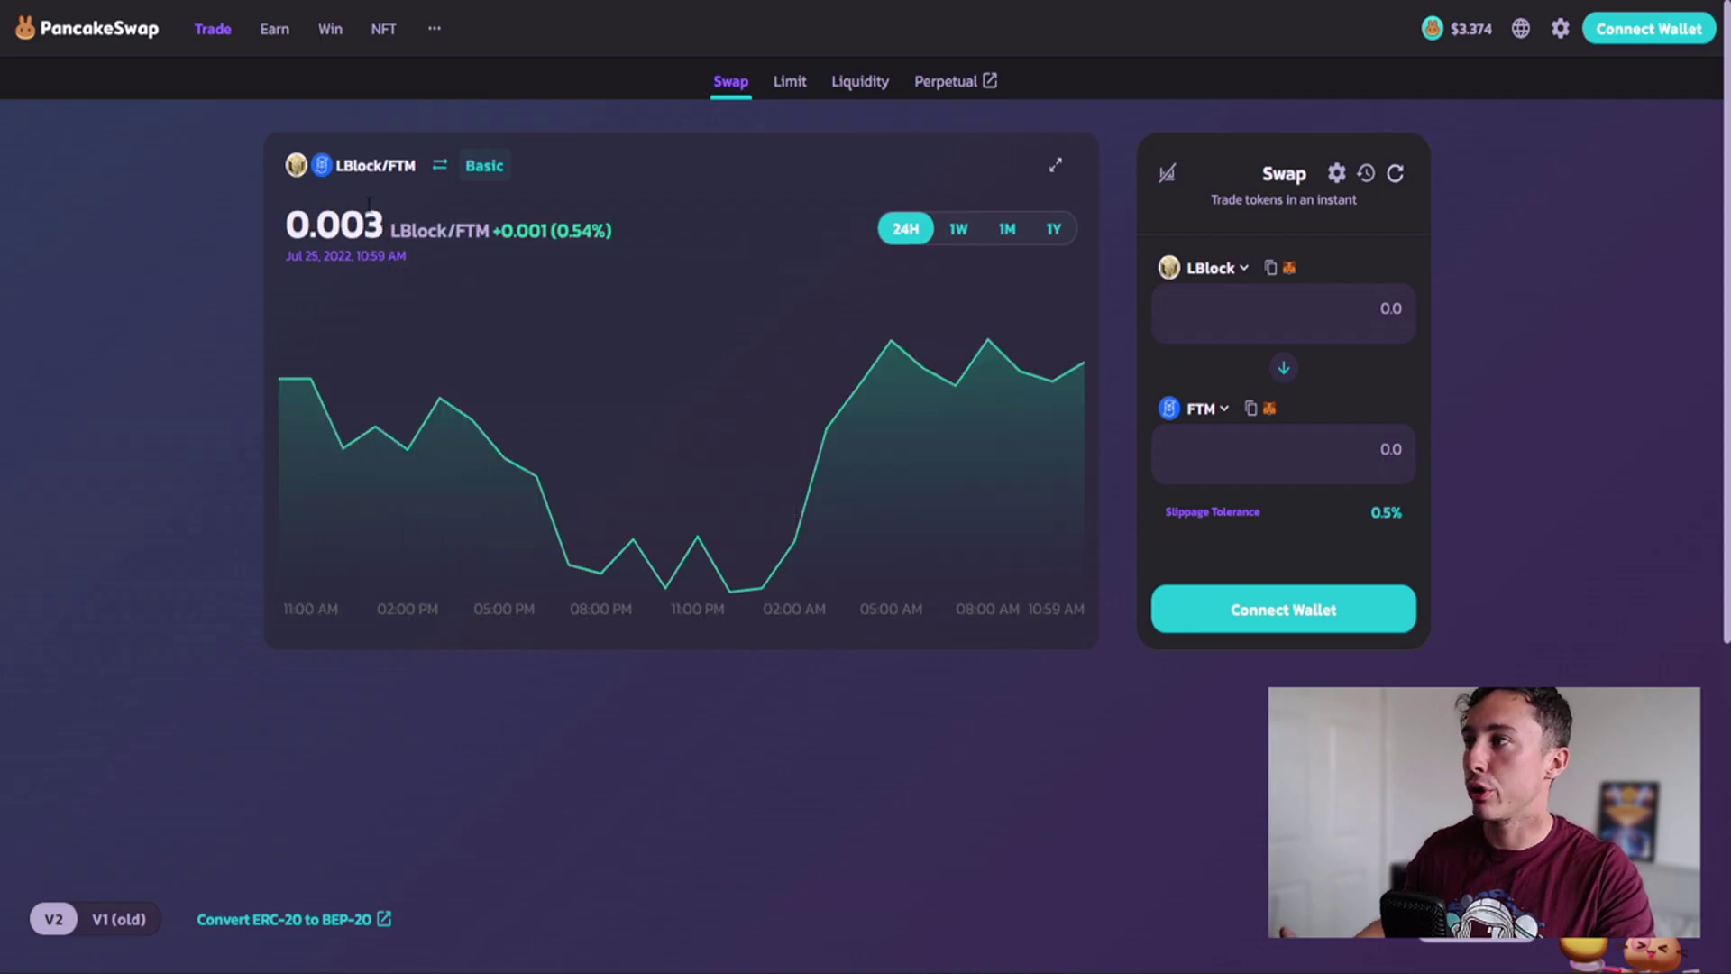
# Step: Change the receive token from FTM to BNB, then to ETH, and focus the LBlock amount
pyautogui.click(1194, 408)
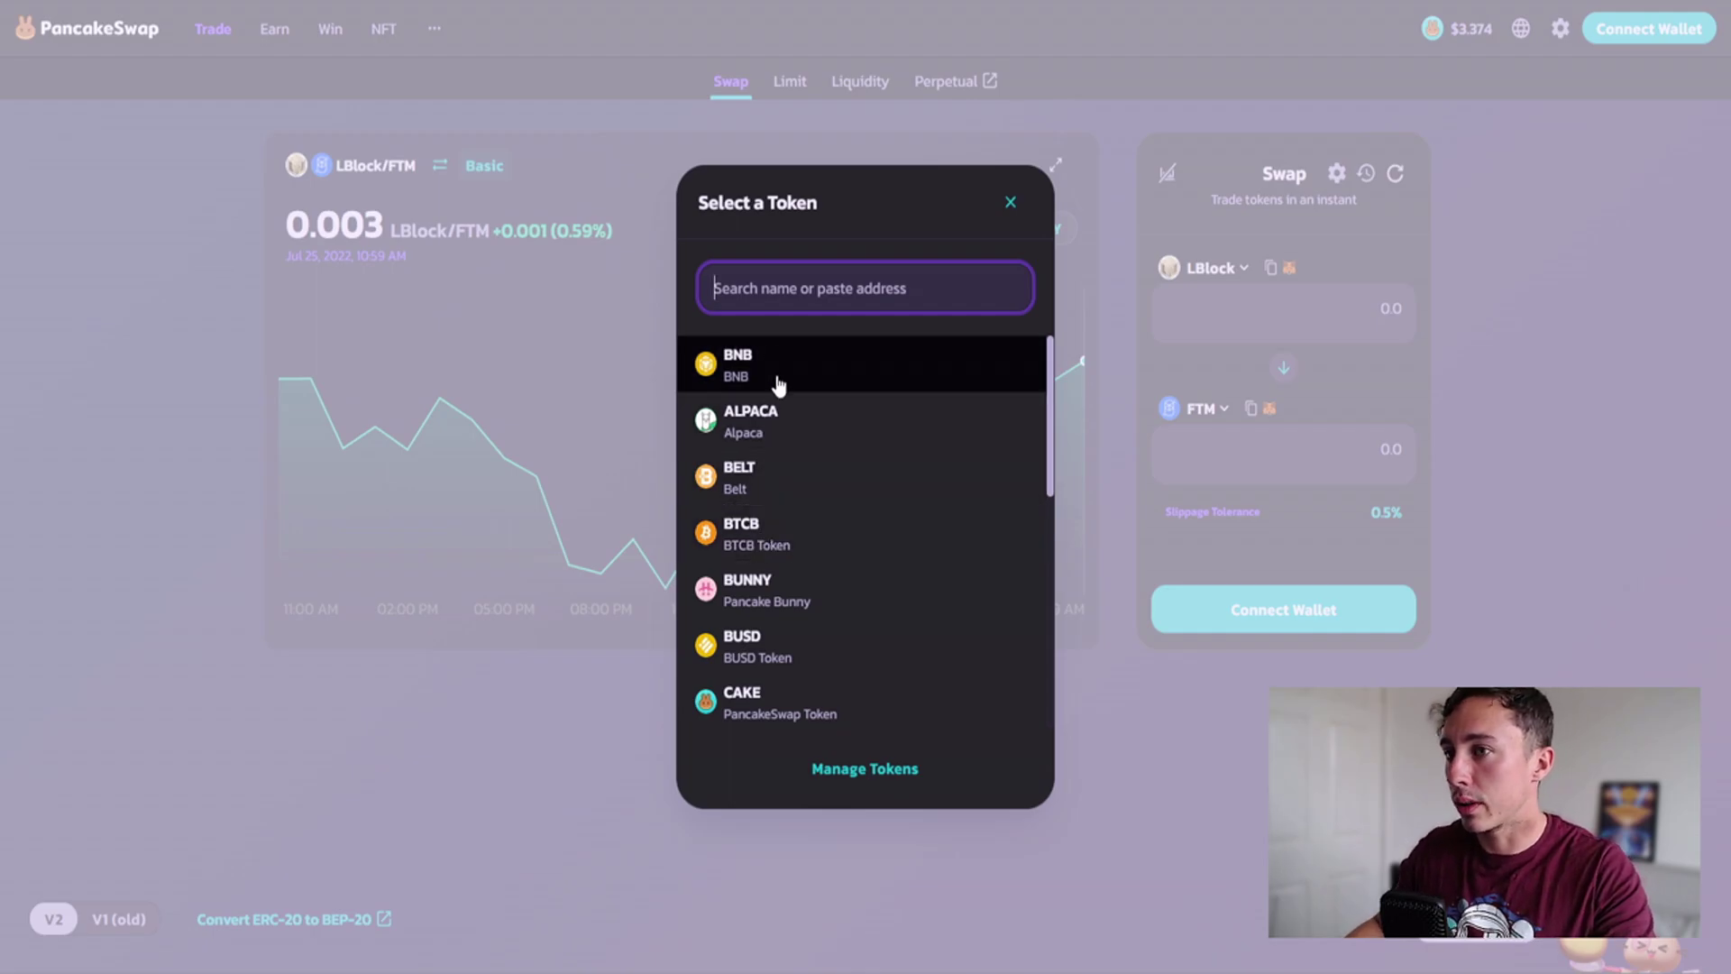
pyautogui.click(779, 379)
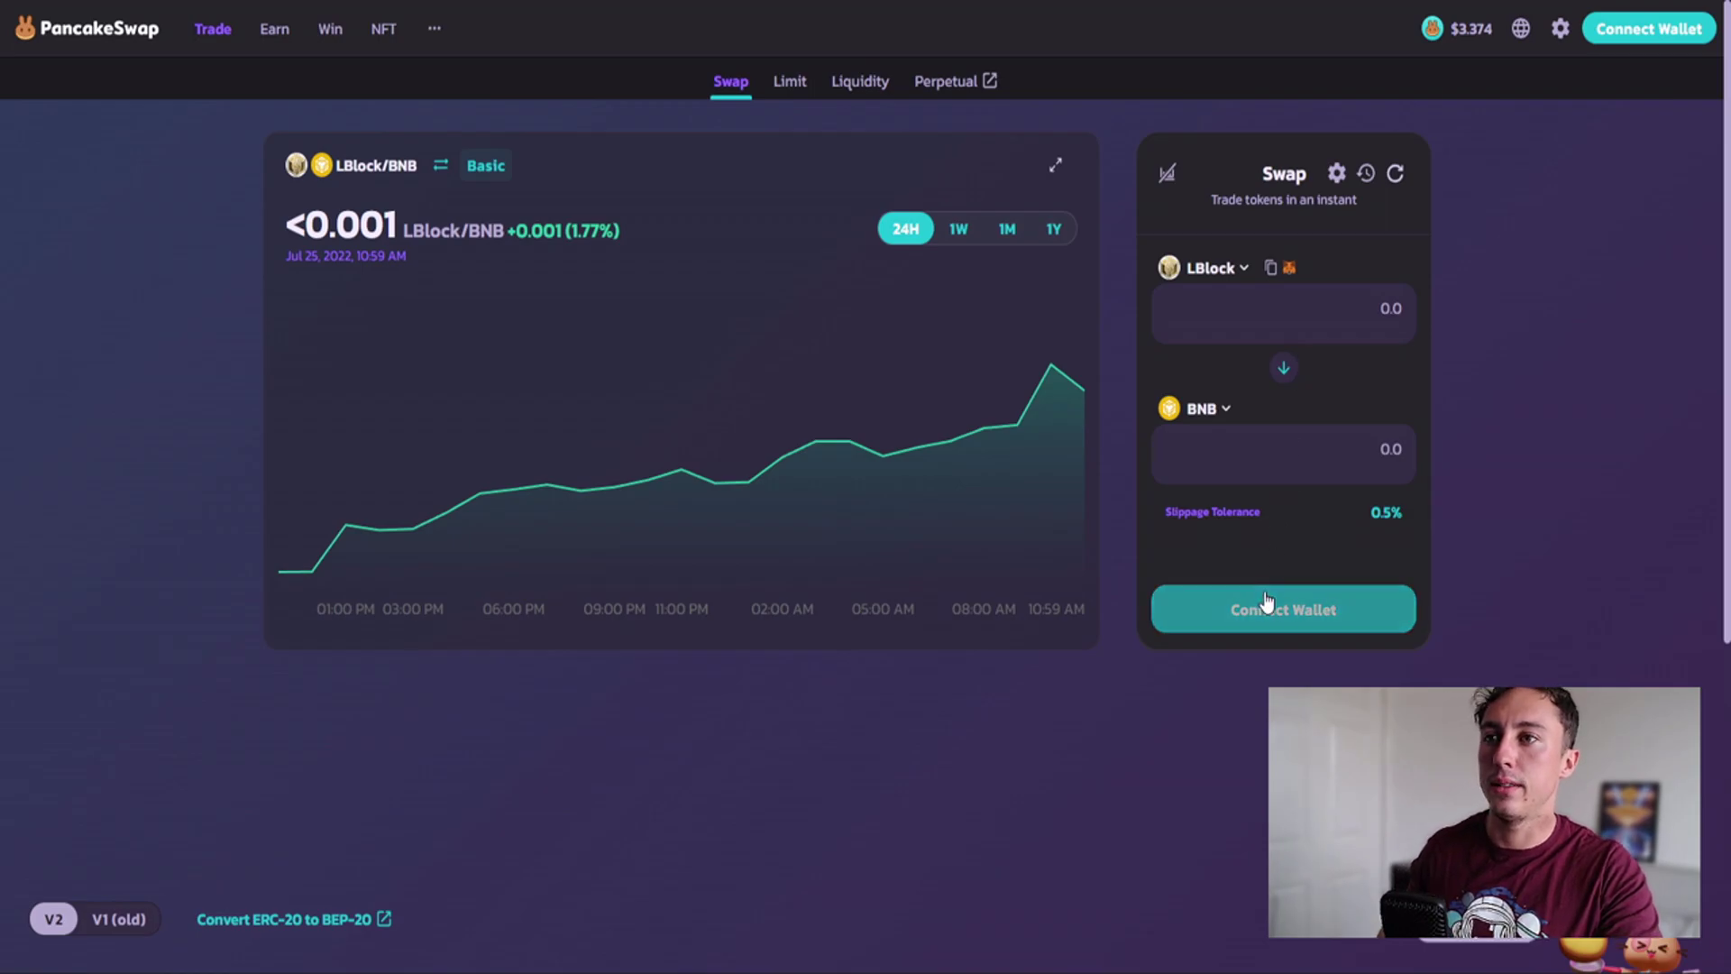
pyautogui.click(1212, 403)
pyautogui.scroll(-3, 804, 565)
pyautogui.scroll(-1, 804, 565)
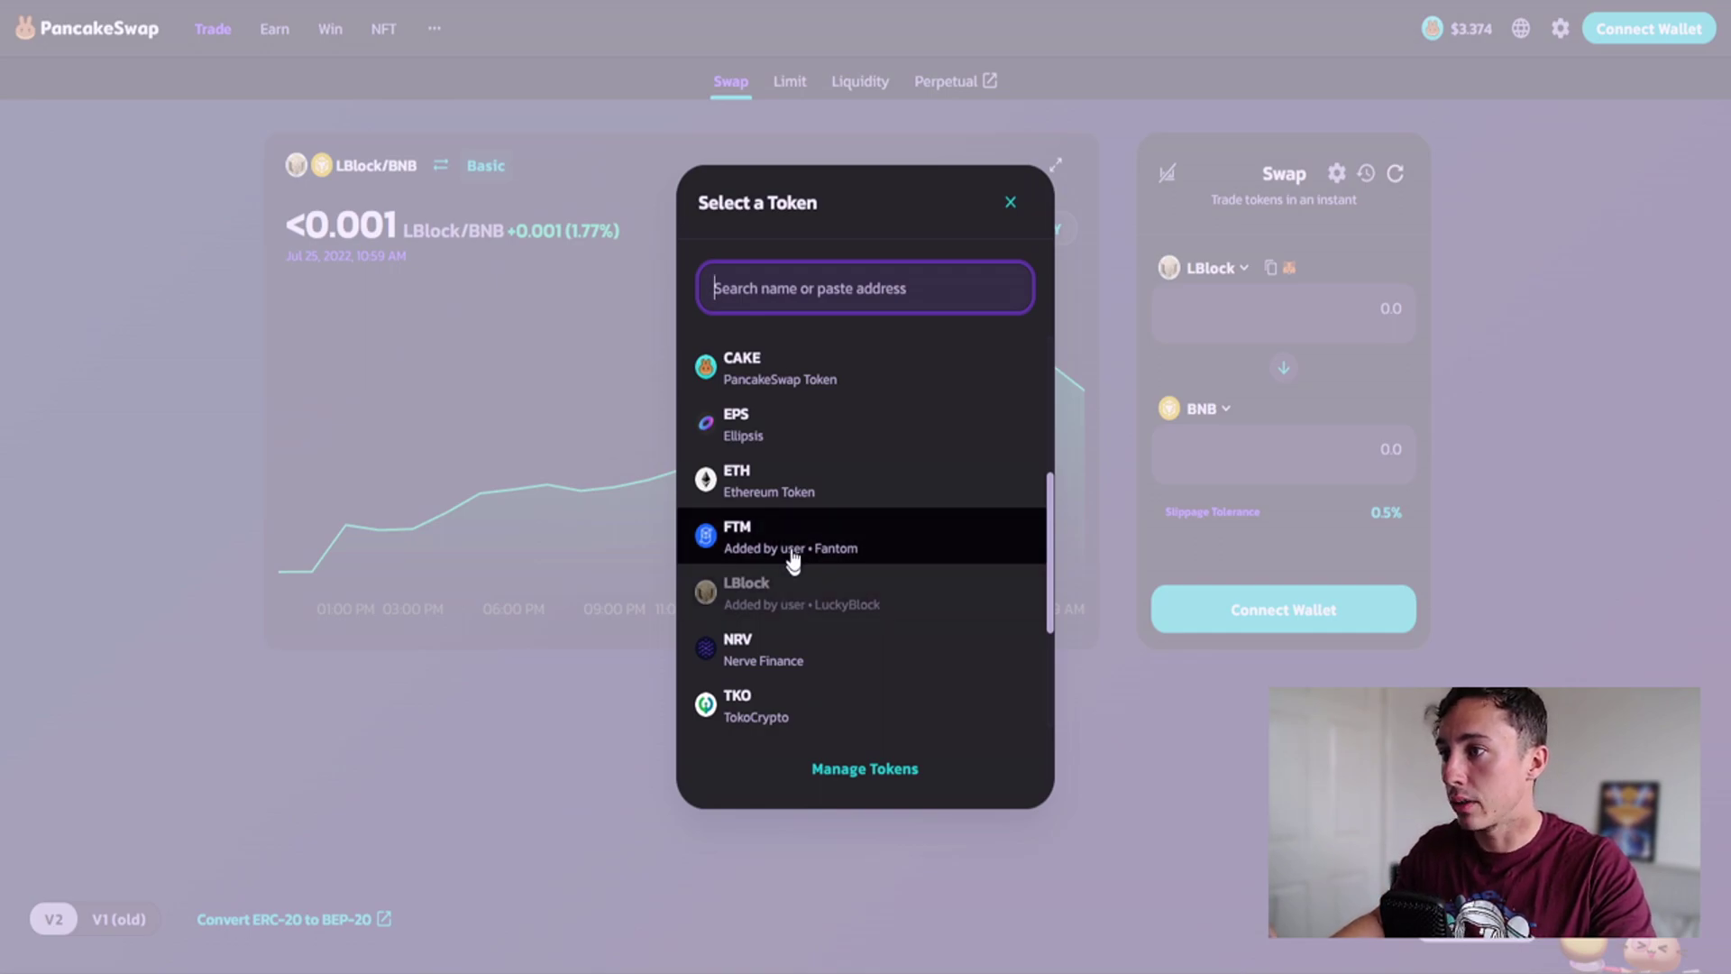
pyautogui.click(793, 484)
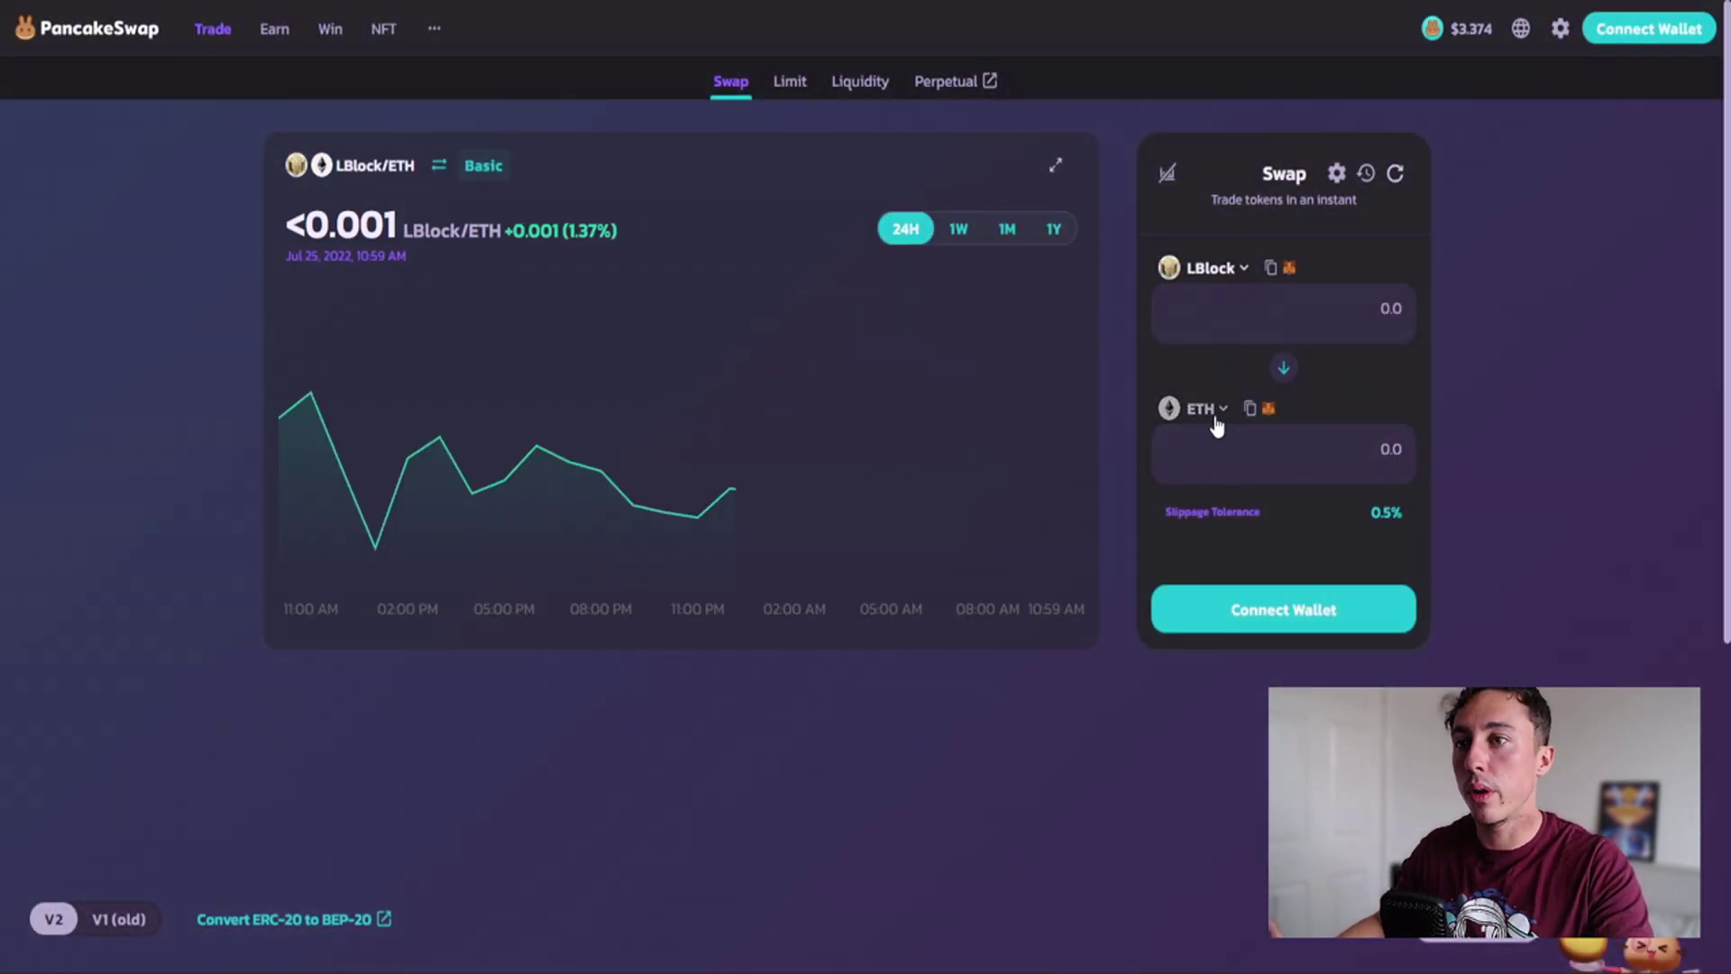
pyautogui.click(1384, 325)
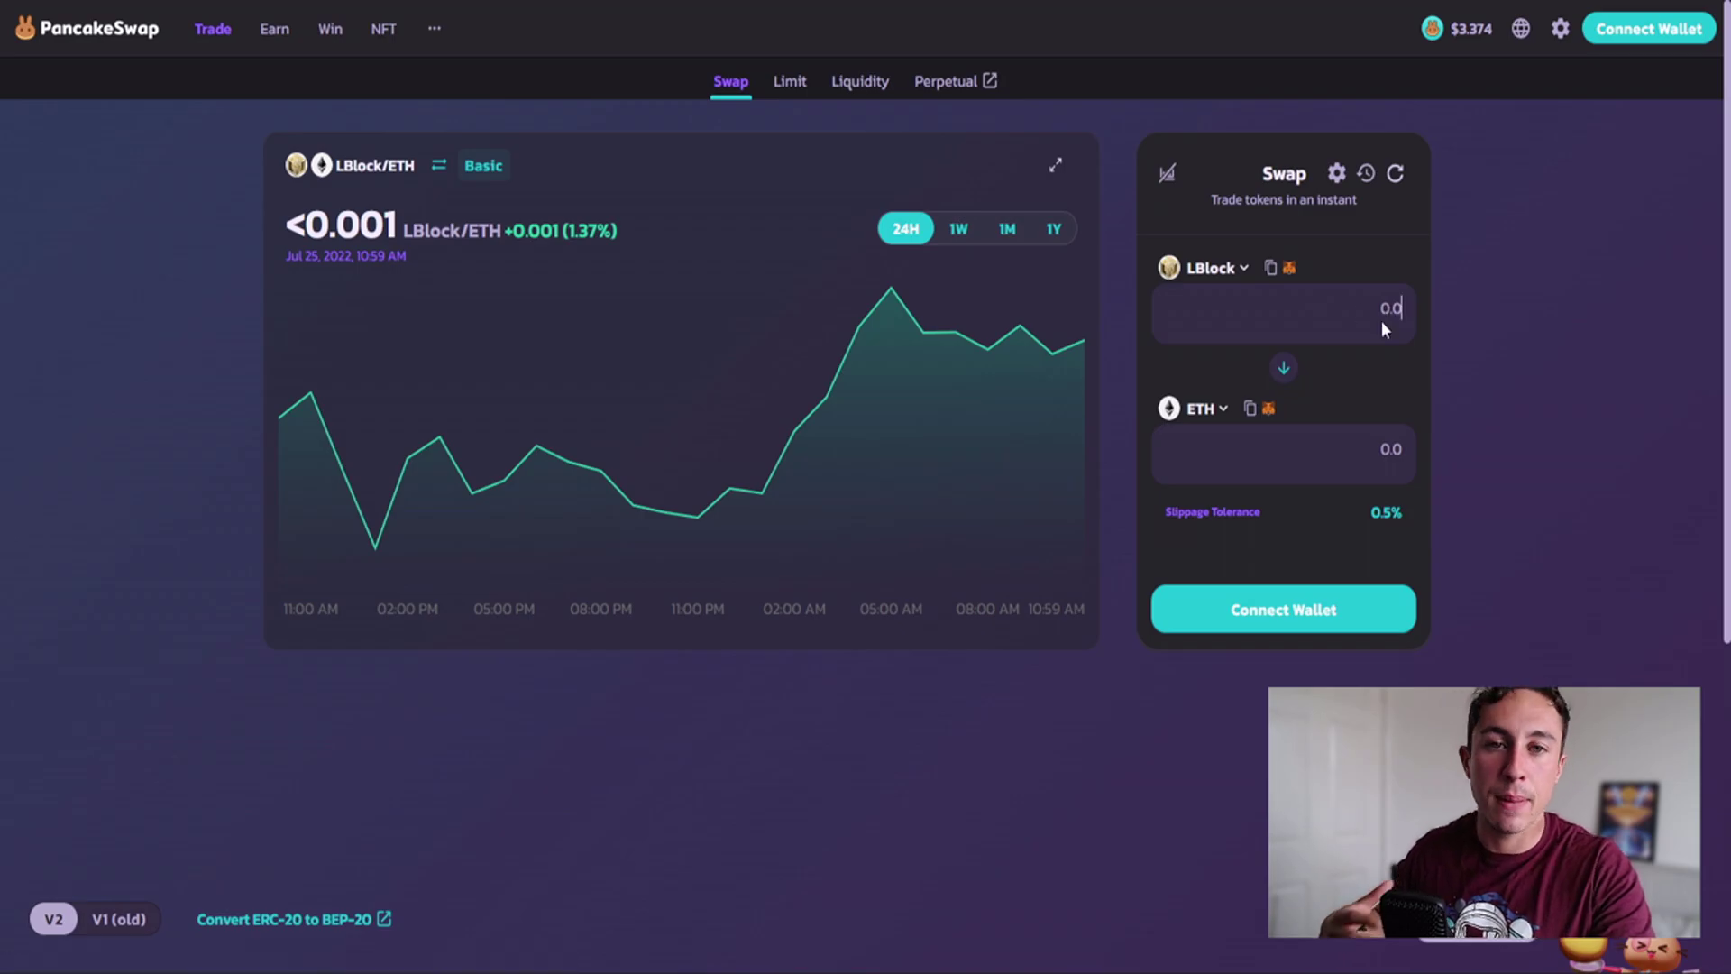
pyautogui.click(1389, 512)
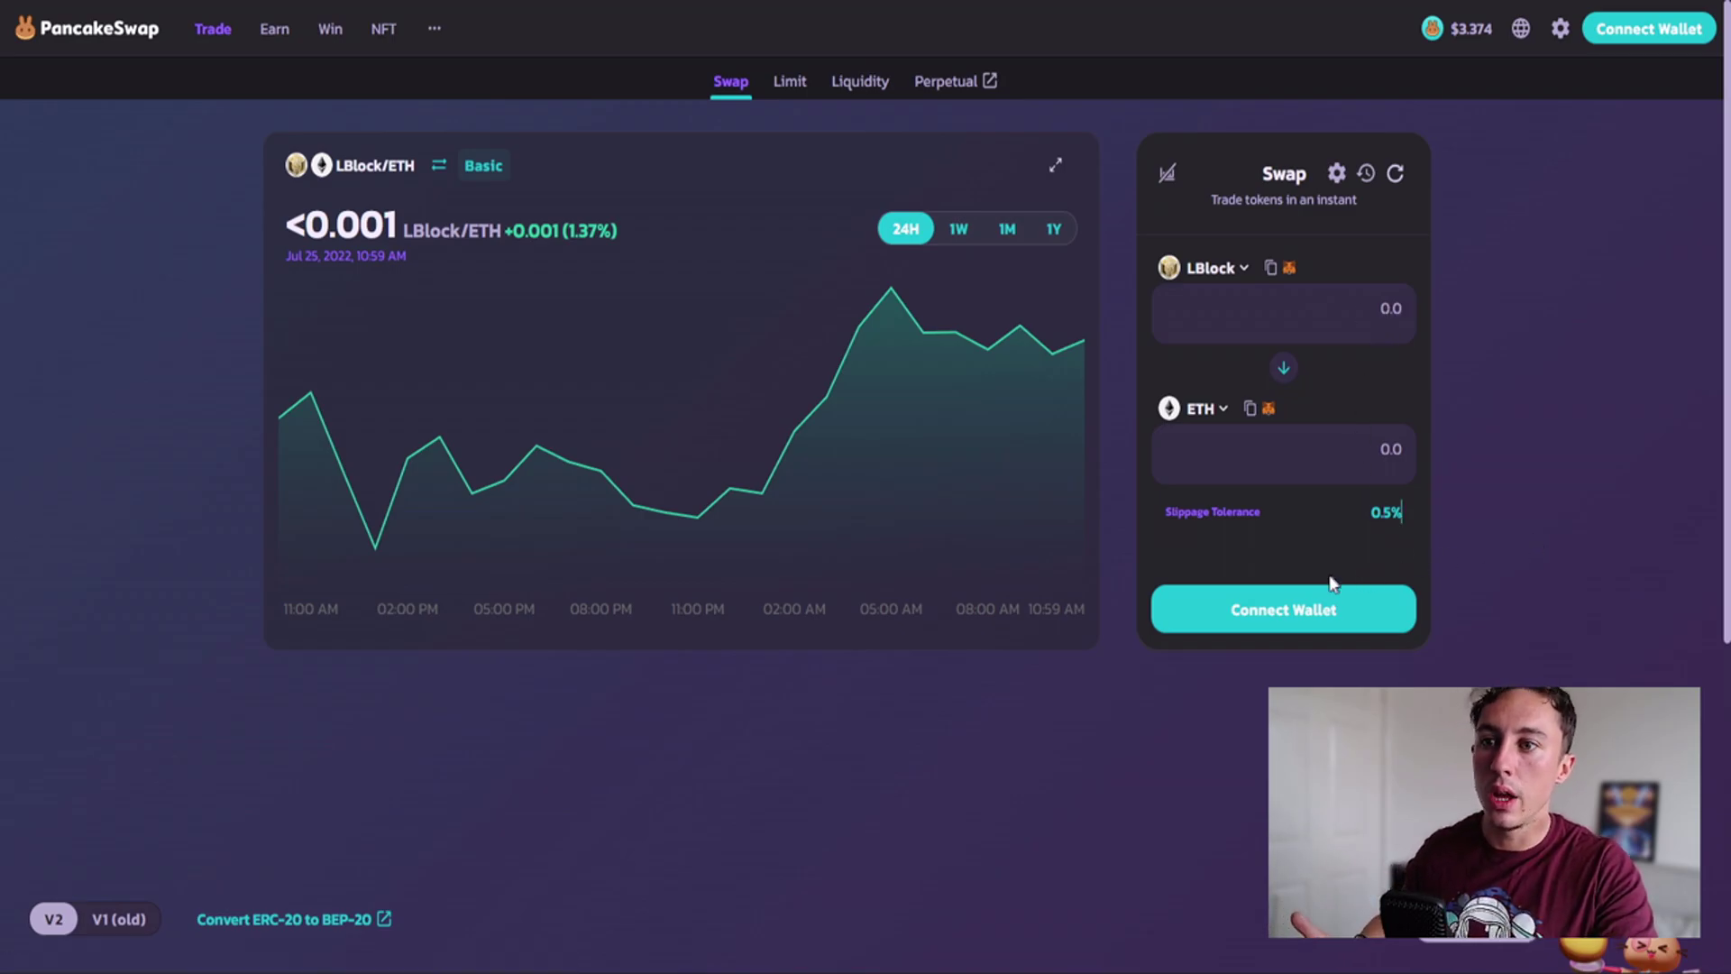
# Step: Connect MetaMask and quote 500000 LBlock, highlighting the minimum ETH received
pyautogui.click(1284, 622)
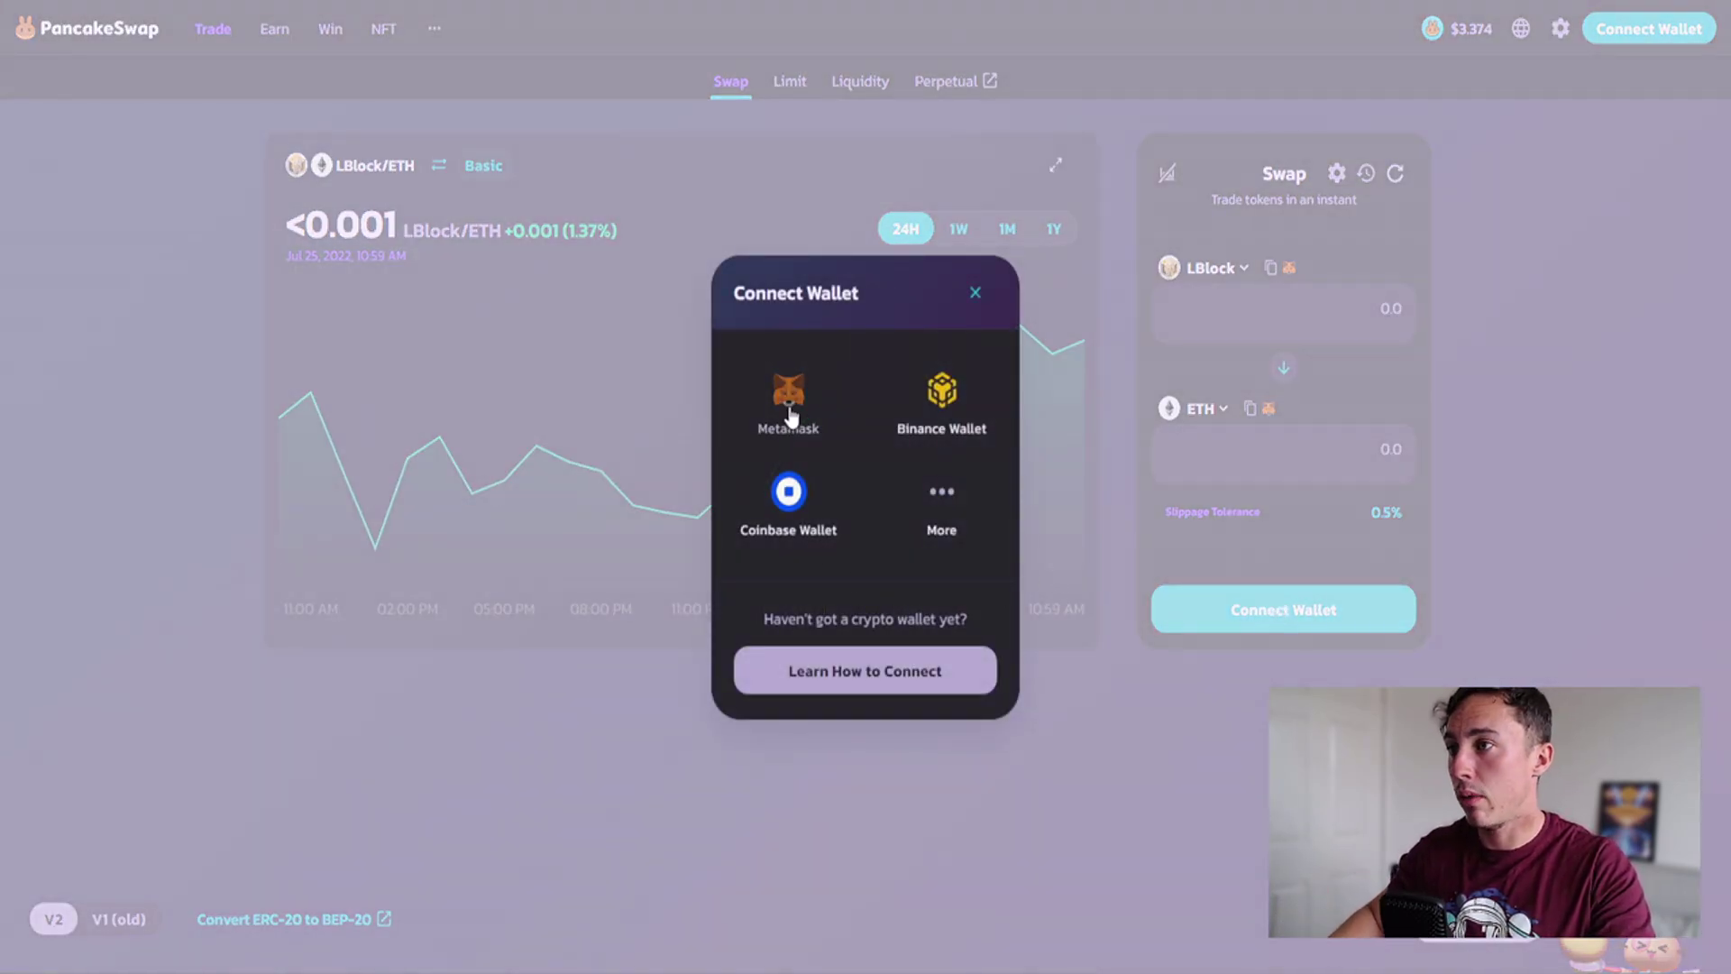
pyautogui.click(789, 406)
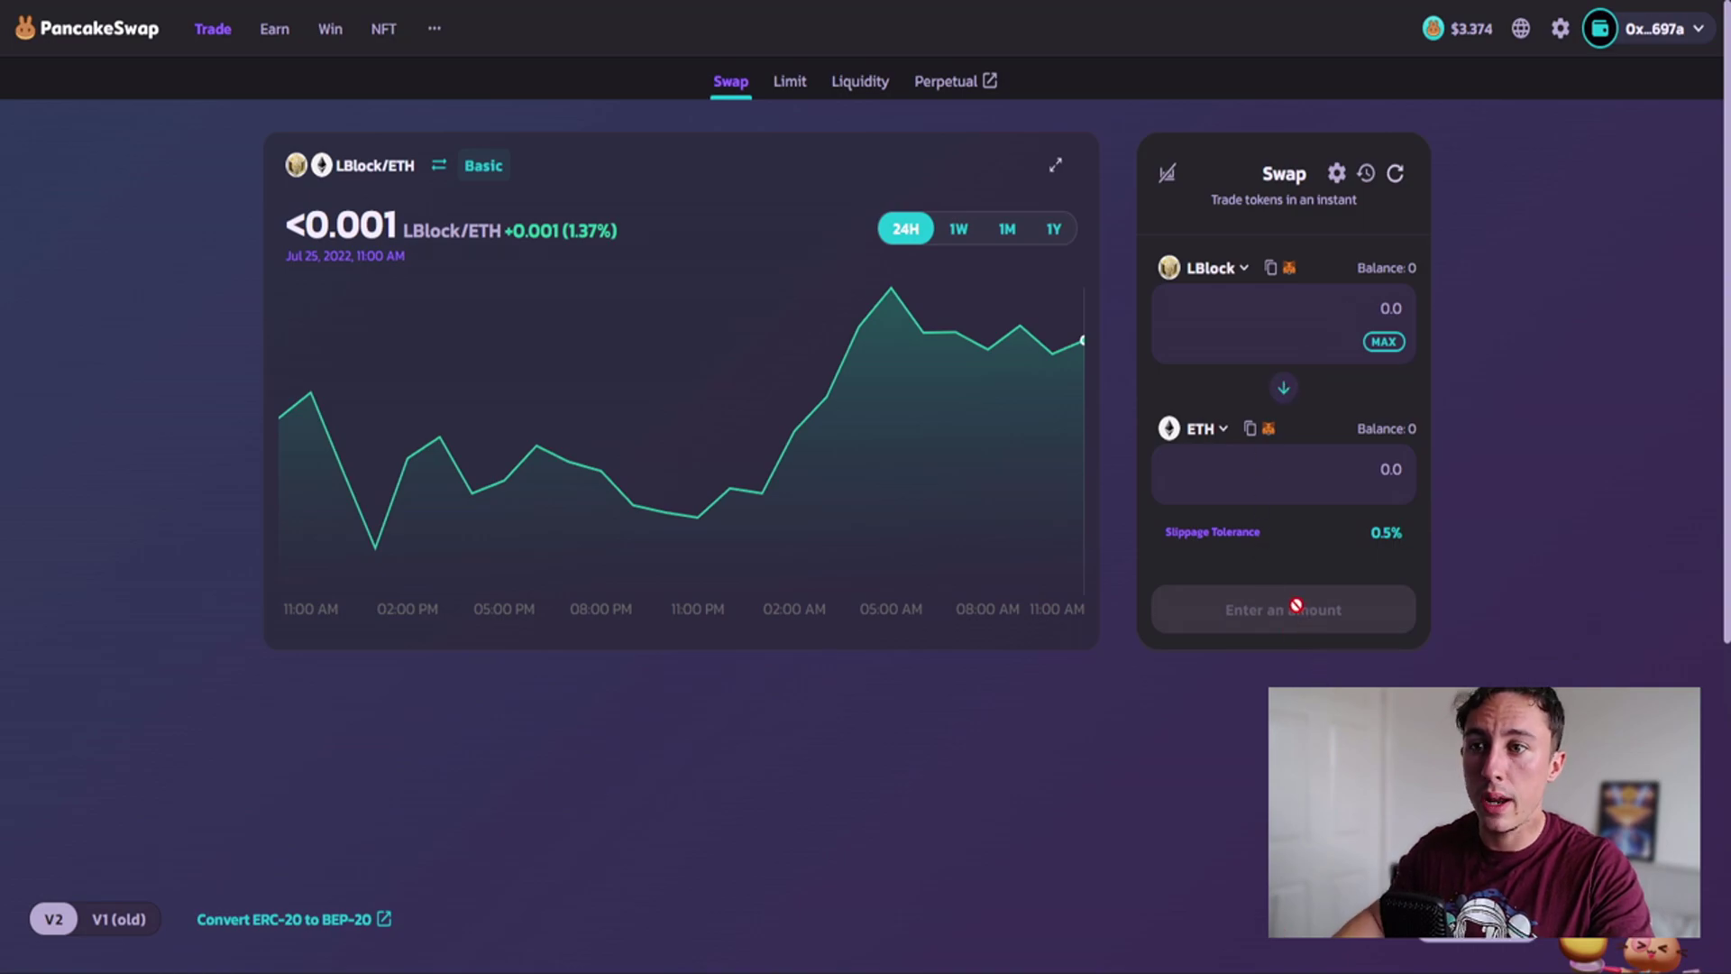
pyautogui.click(1363, 306)
pyautogui.write('5')
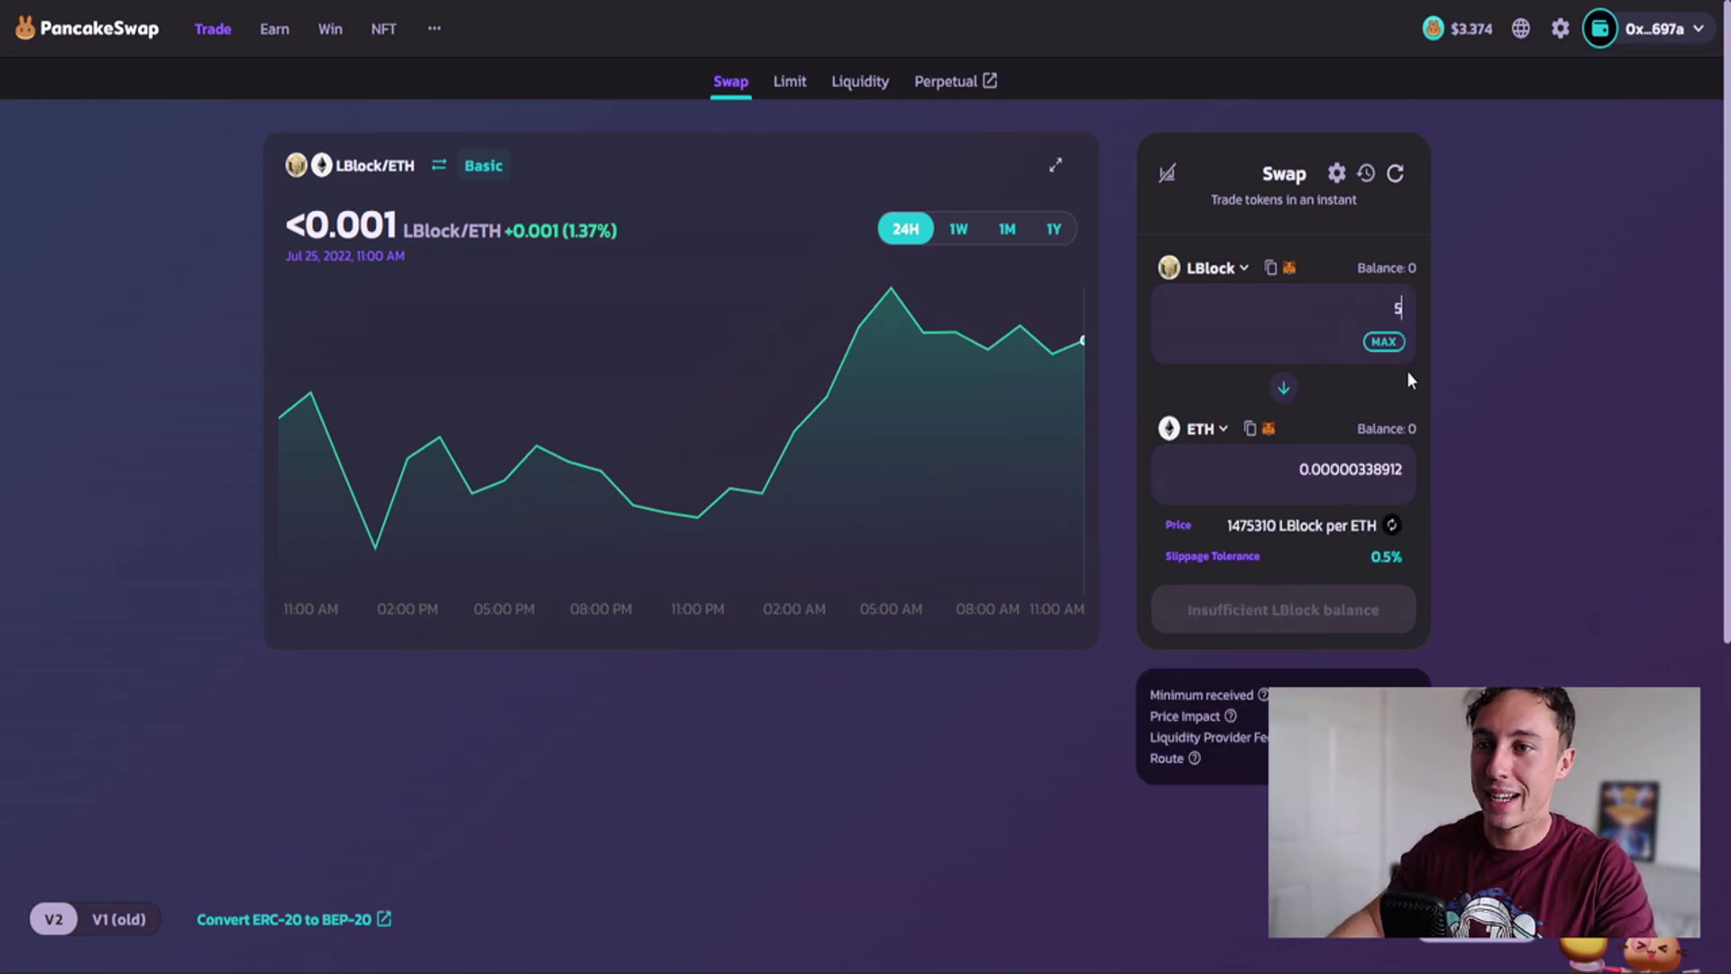
pyautogui.write('0')
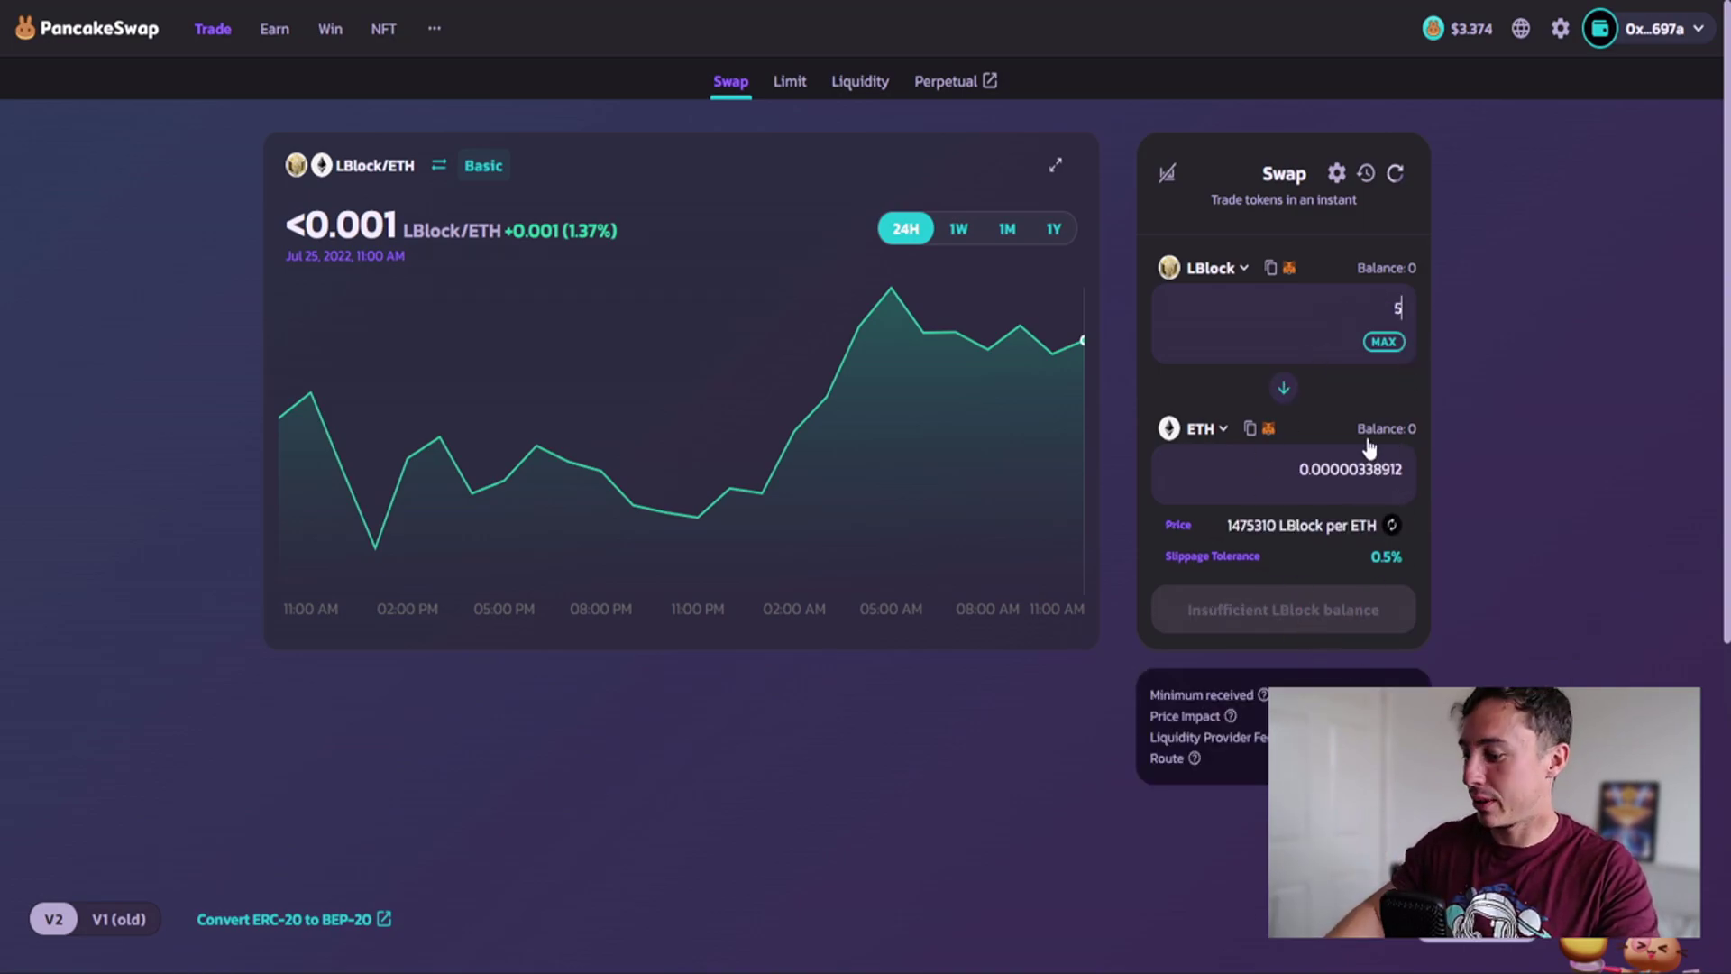
pyautogui.write('0000')
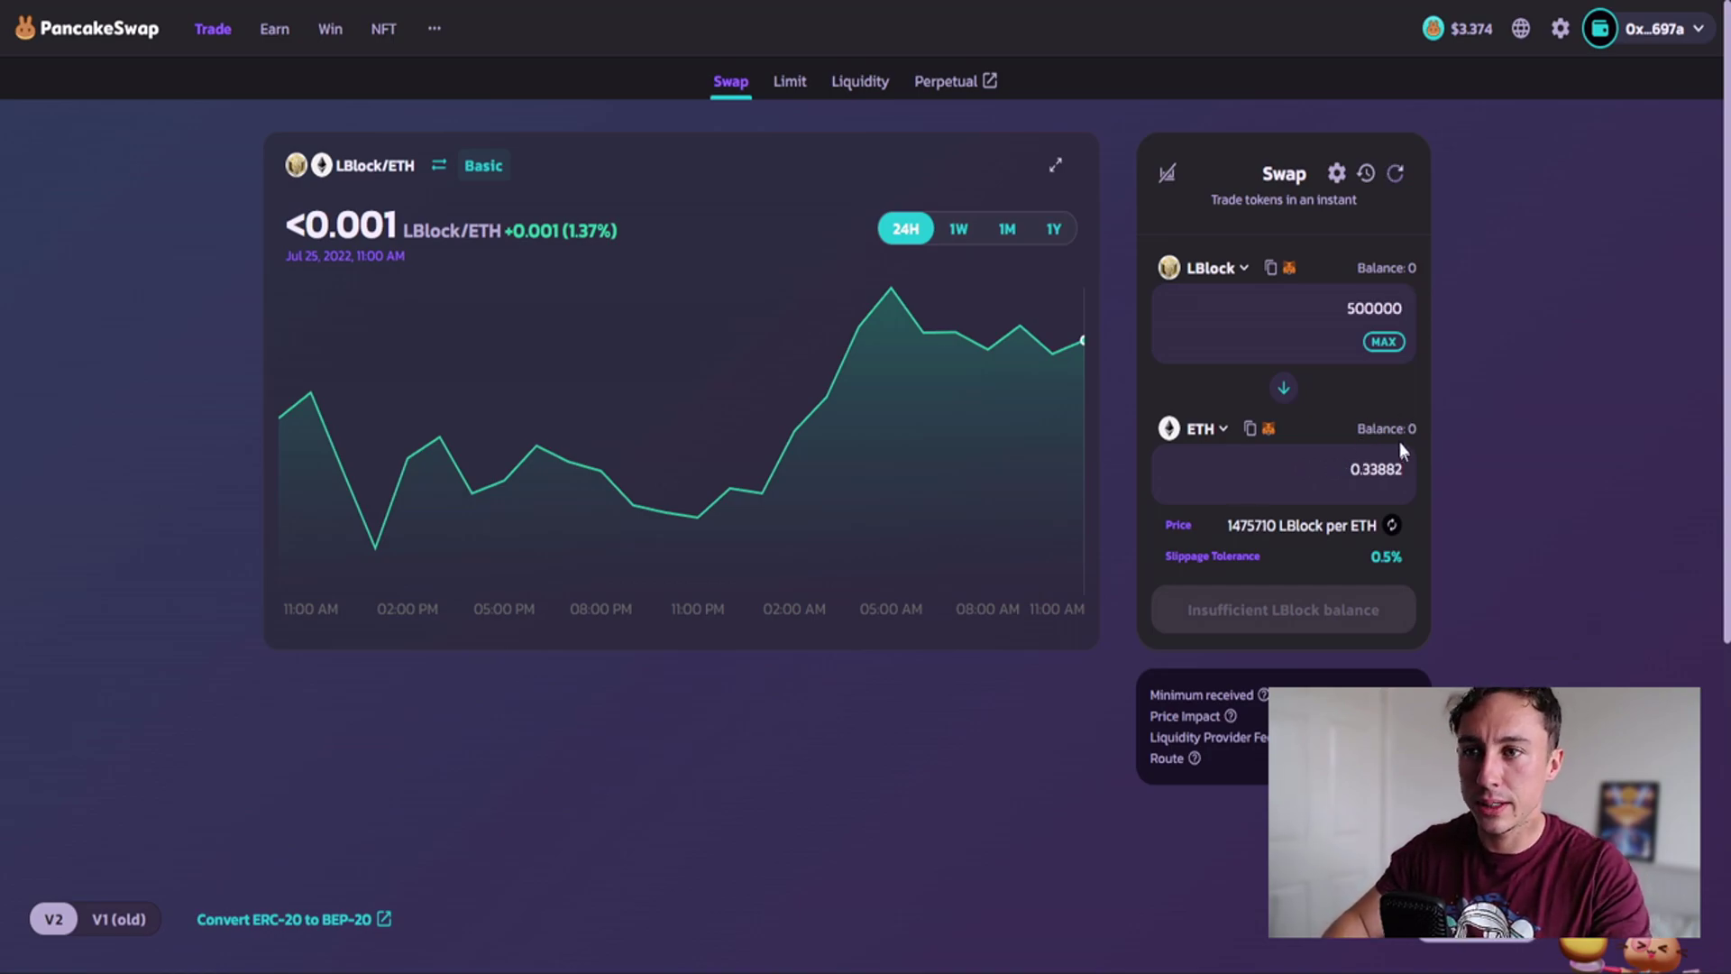
pyautogui.scroll(-1, 1537, 396)
pyautogui.scroll(-1, 1537, 412)
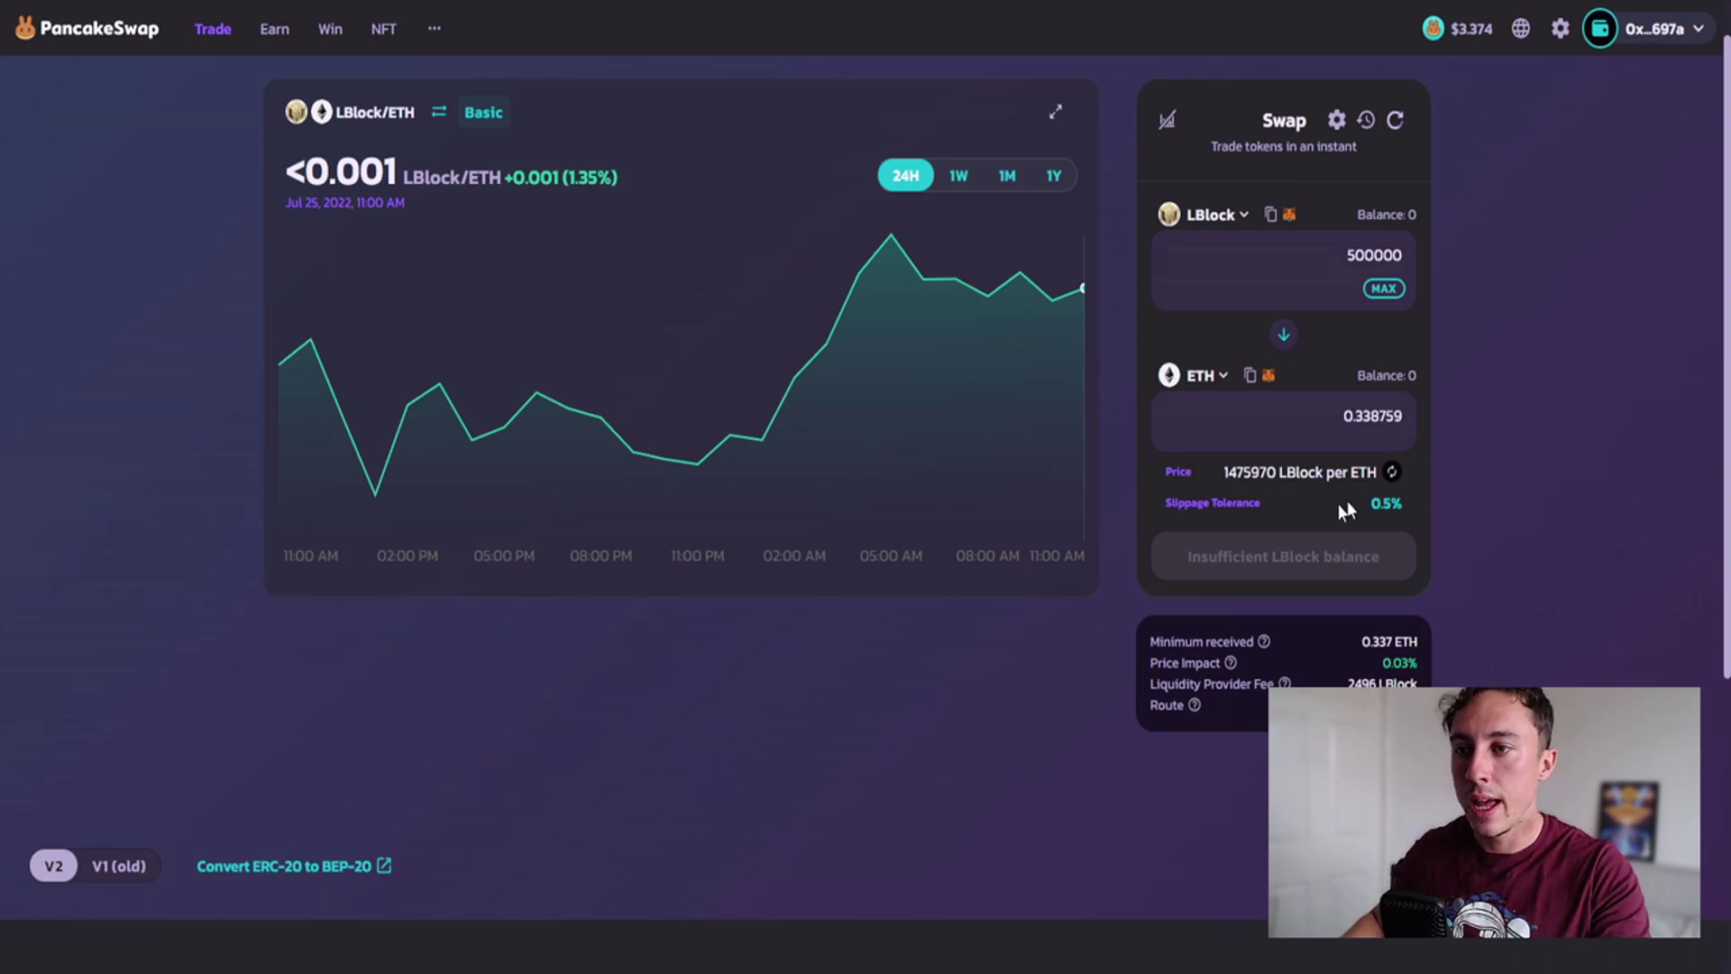
pyautogui.moveTo(1362, 641); pyautogui.dragTo(1385, 642)
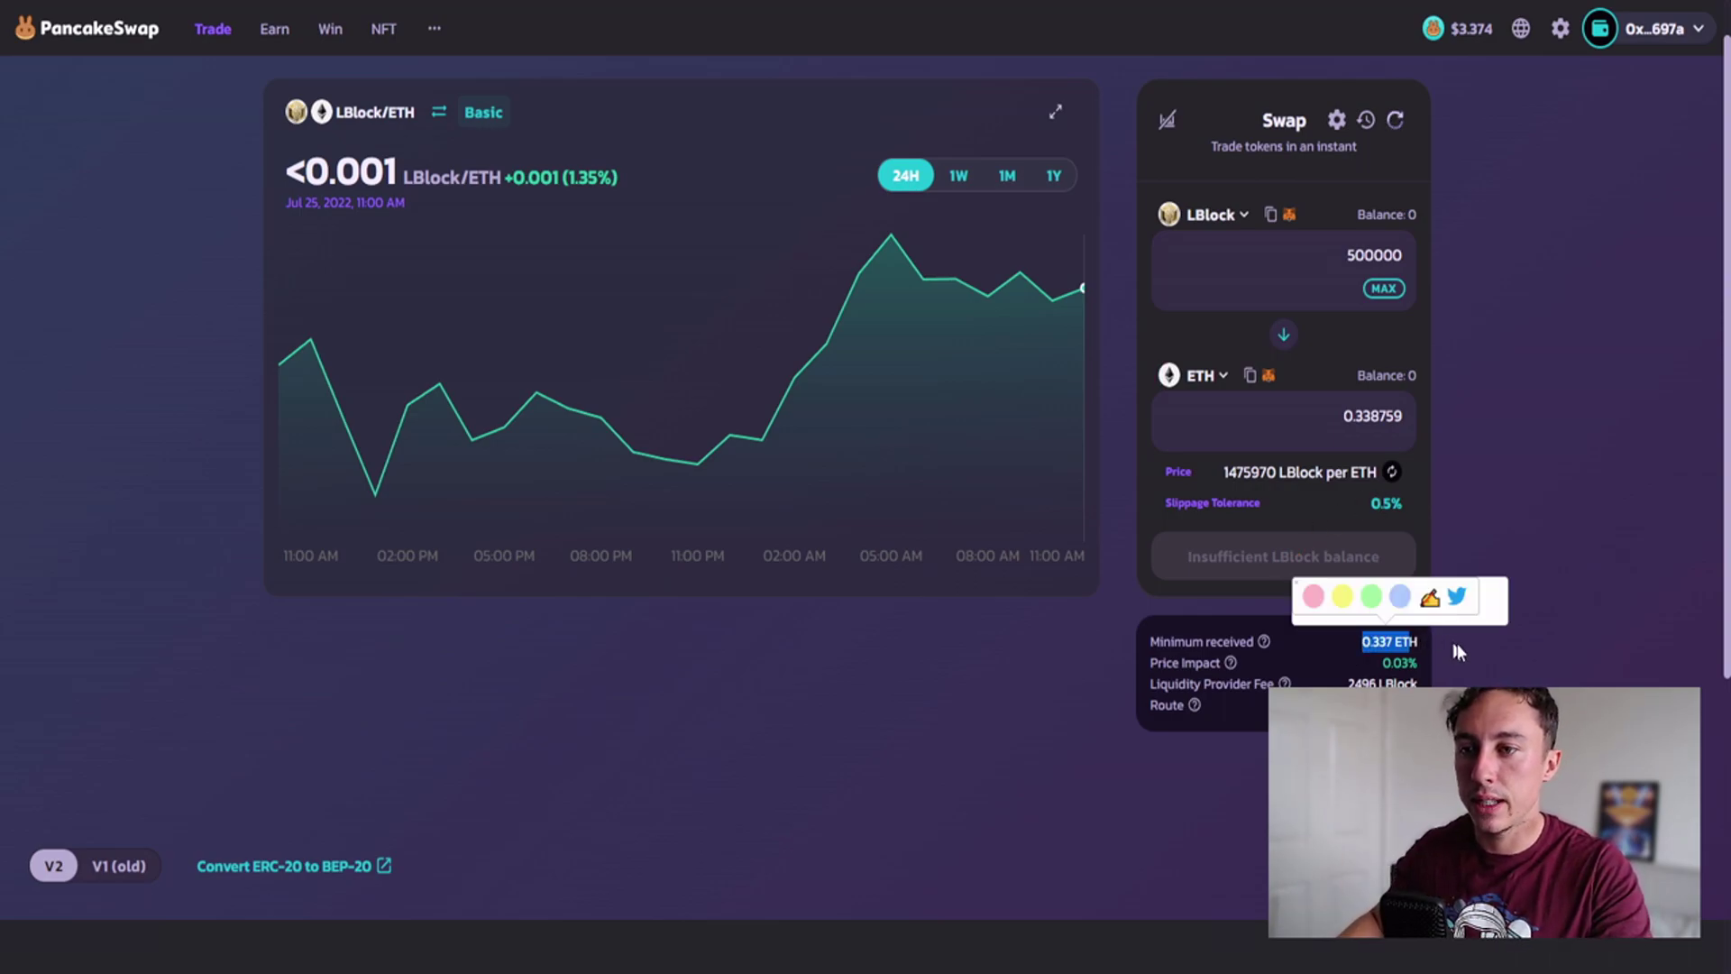
pyautogui.scroll(1, 1293, 554)
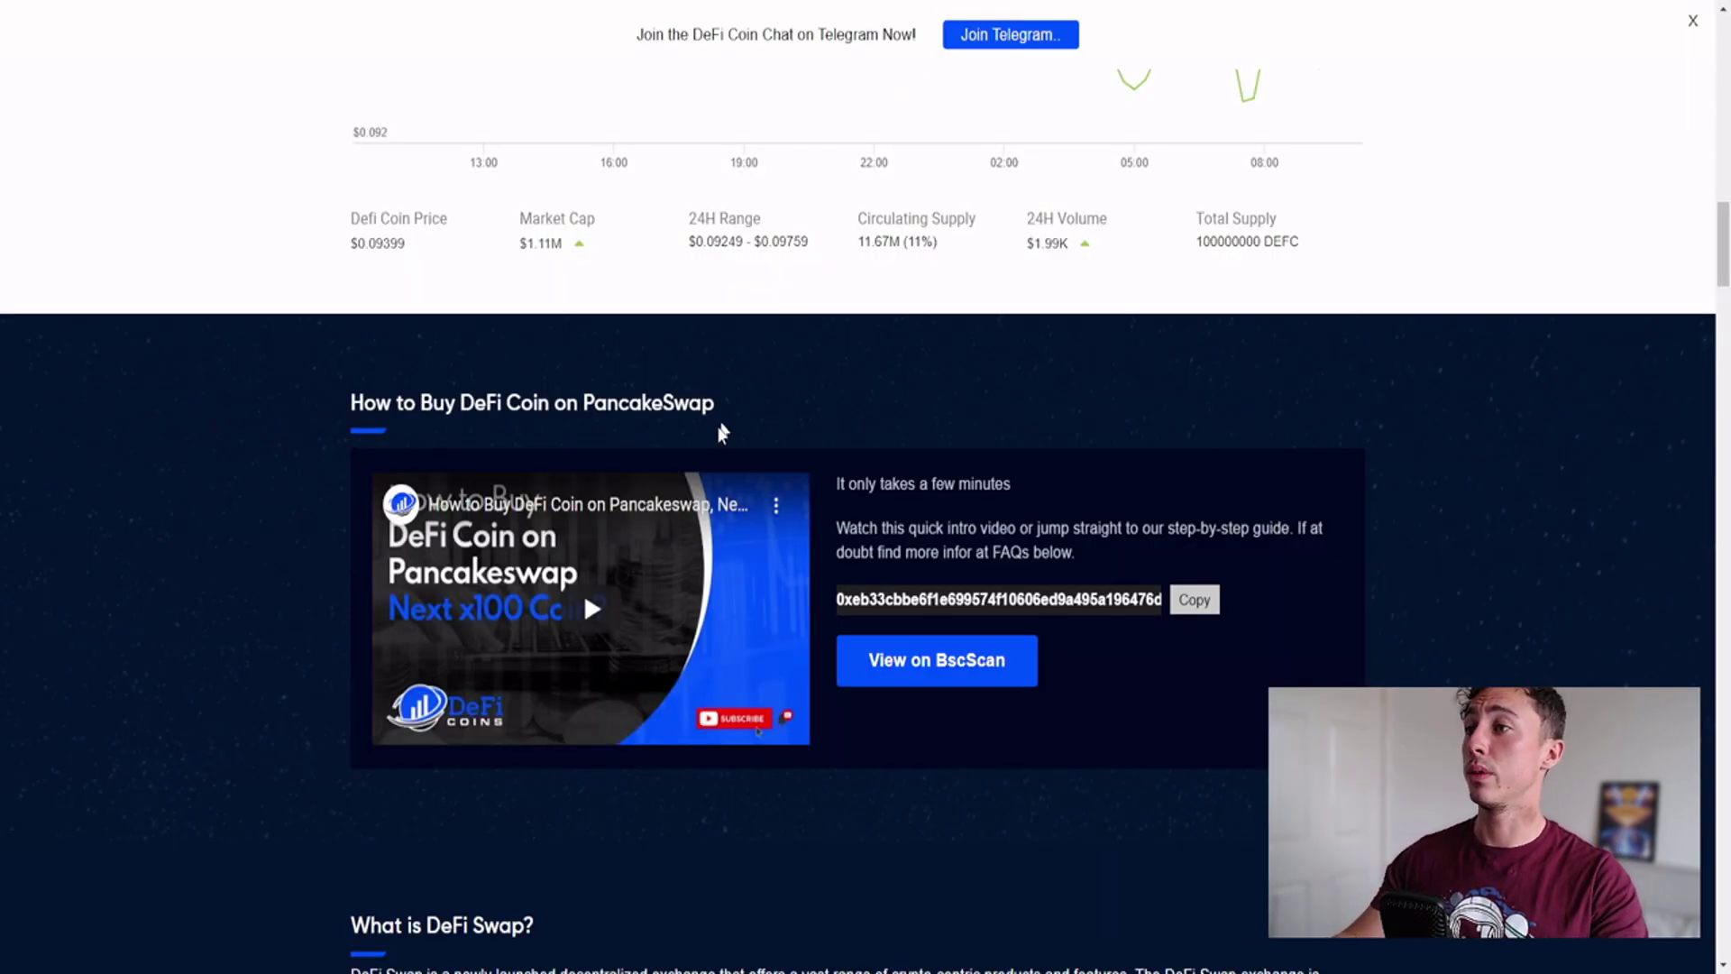
# Step: Scroll to 'How to Buy DeFi Coin on PancakeSwap' and copy the DEFC contract address
pyautogui.scroll(10, 719, 432)
pyautogui.scroll(5, 657, 631)
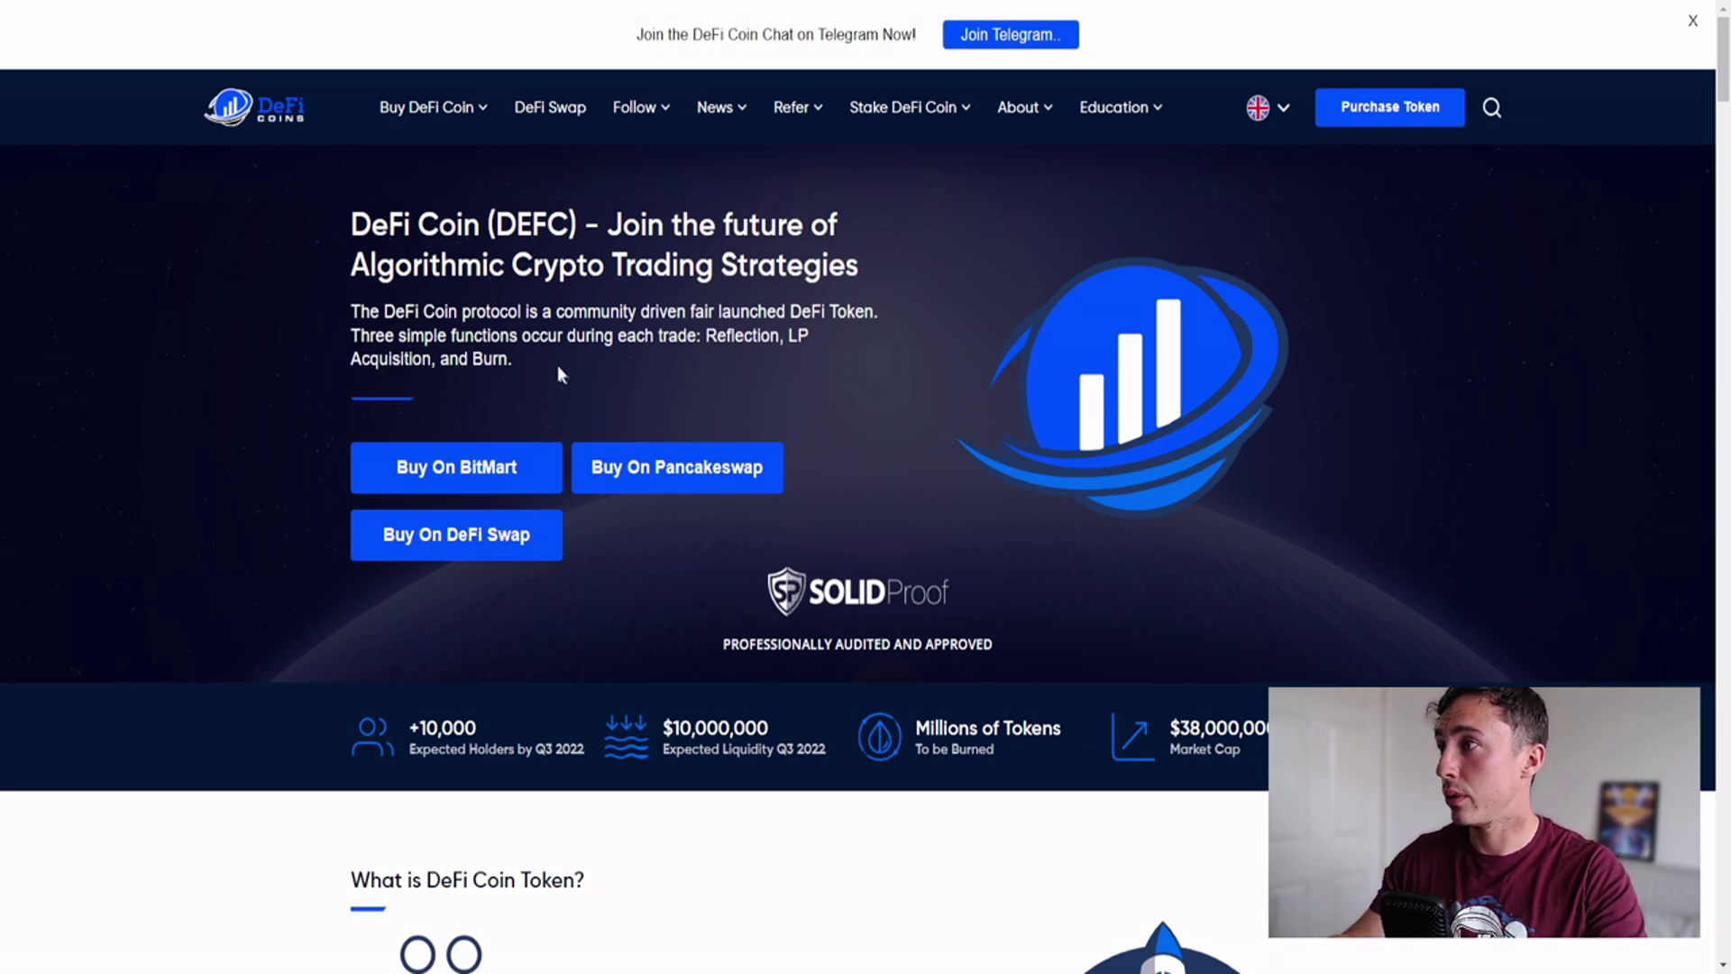
pyautogui.scroll(-1, 907, 351)
pyautogui.scroll(-2, 908, 355)
pyautogui.scroll(-3, 908, 358)
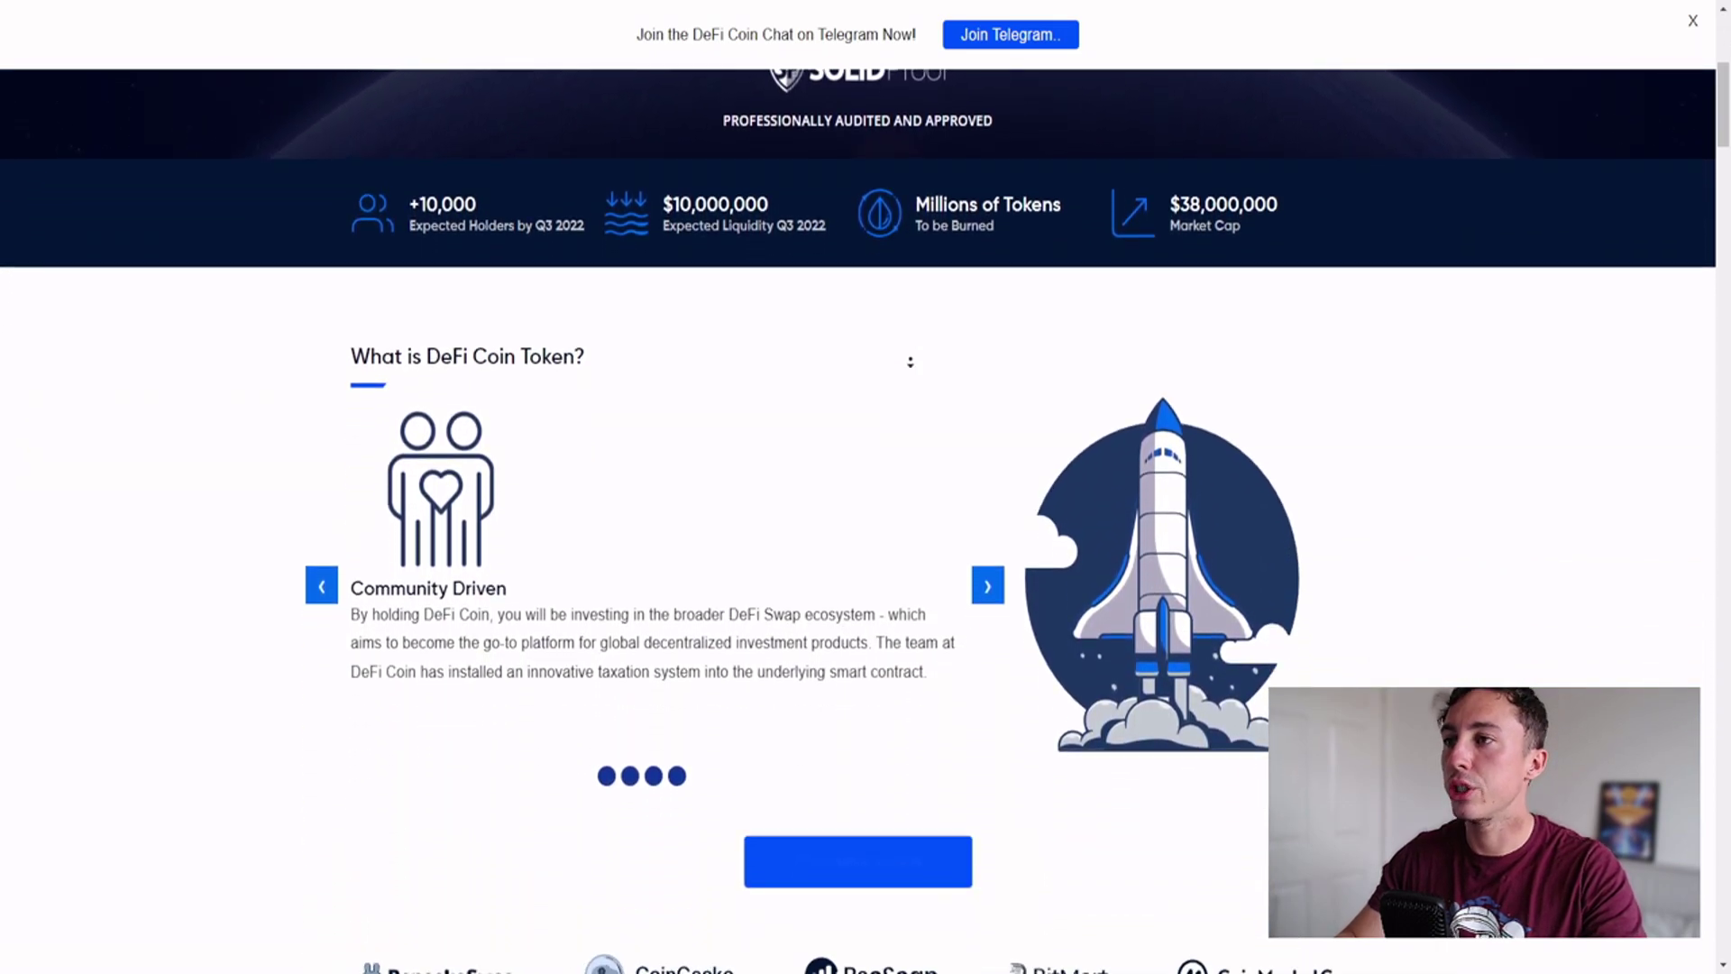
pyautogui.scroll(-3, 911, 365)
pyautogui.scroll(-3, 915, 370)
pyautogui.scroll(-2, 928, 360)
pyautogui.scroll(-1, 946, 328)
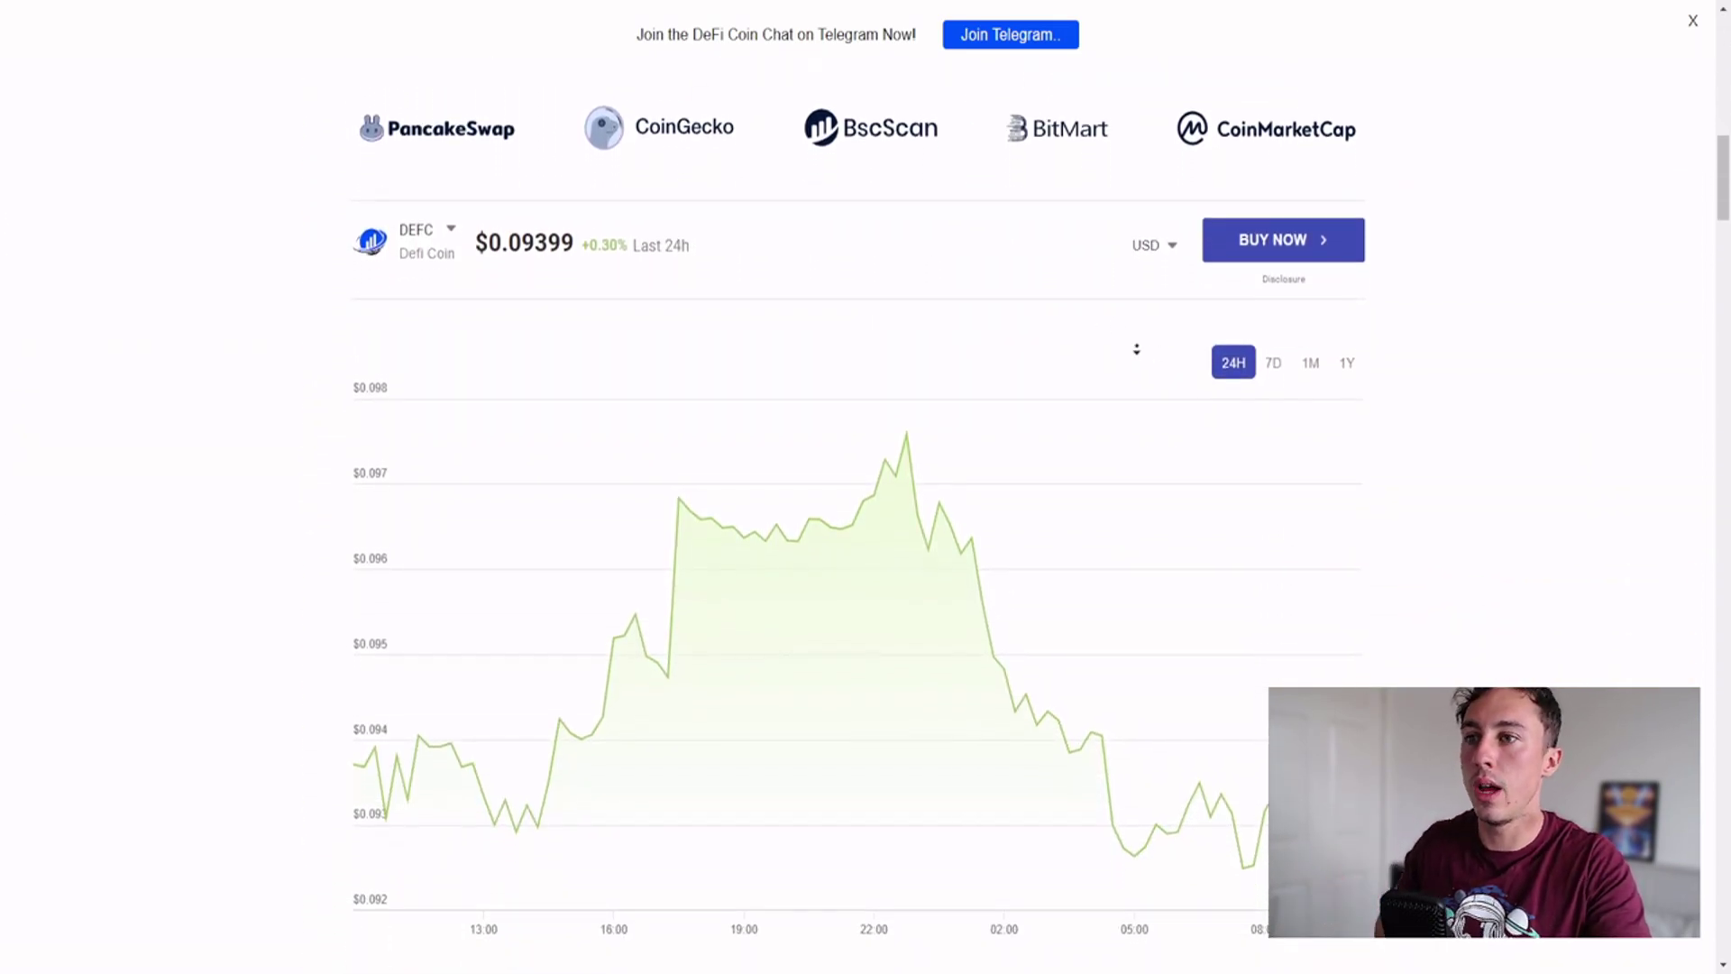
pyautogui.scroll(-8, 1133, 348)
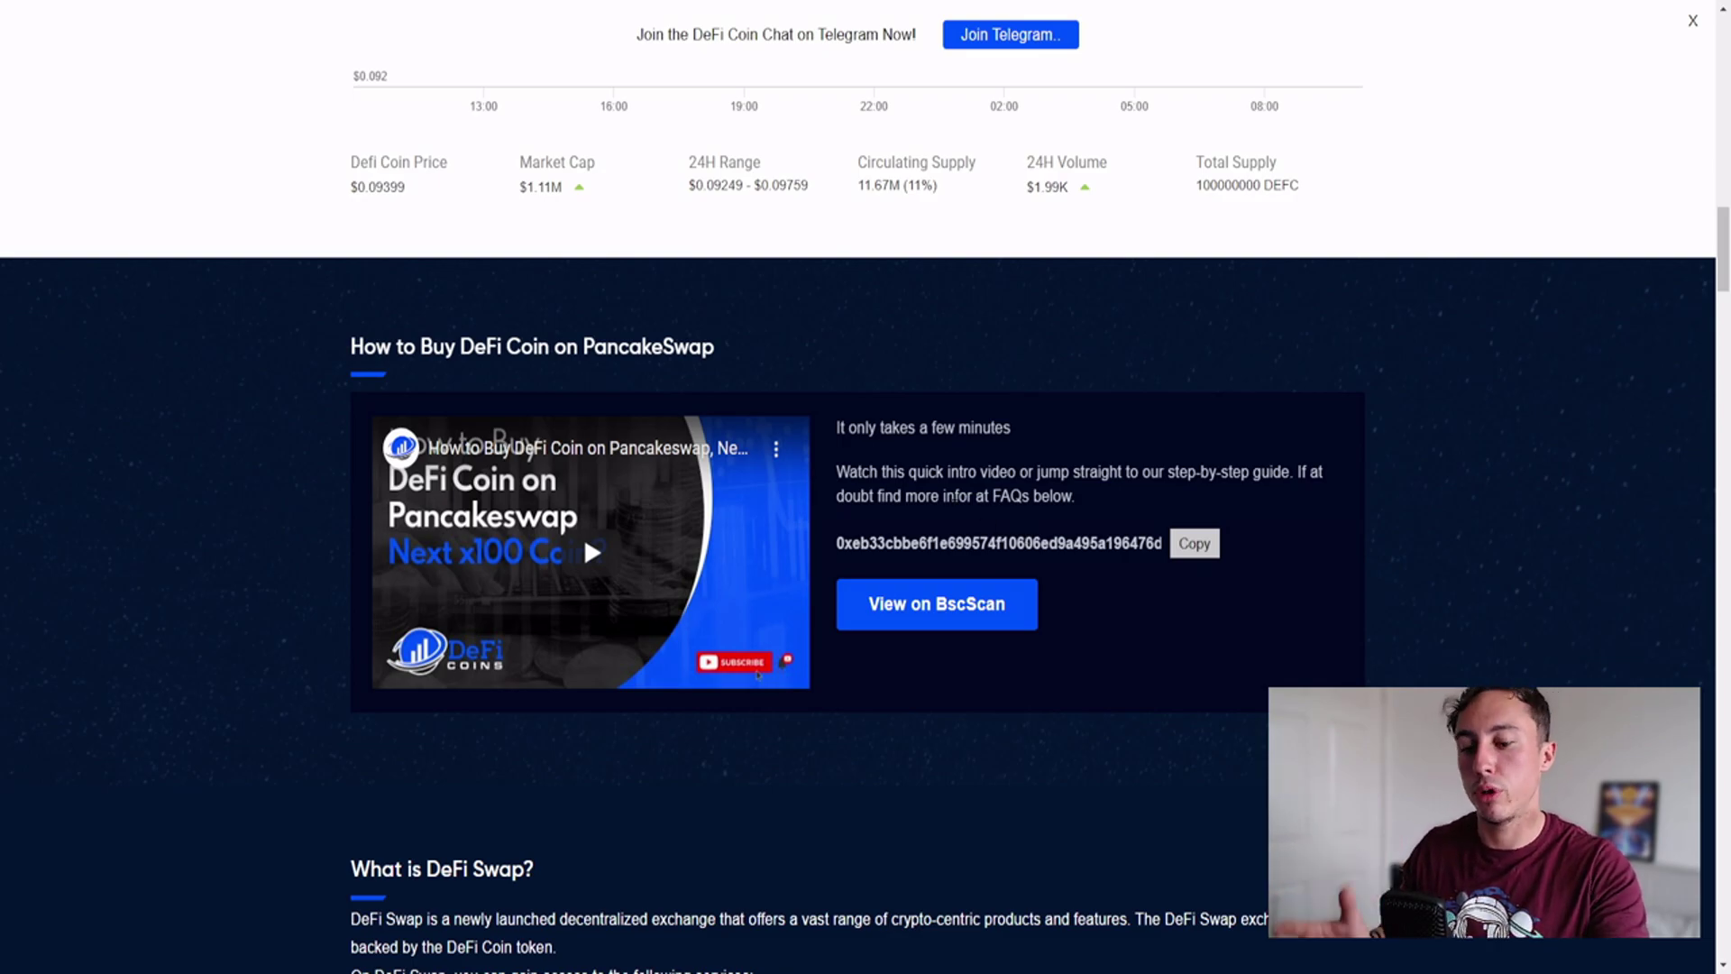
pyautogui.click(1207, 549)
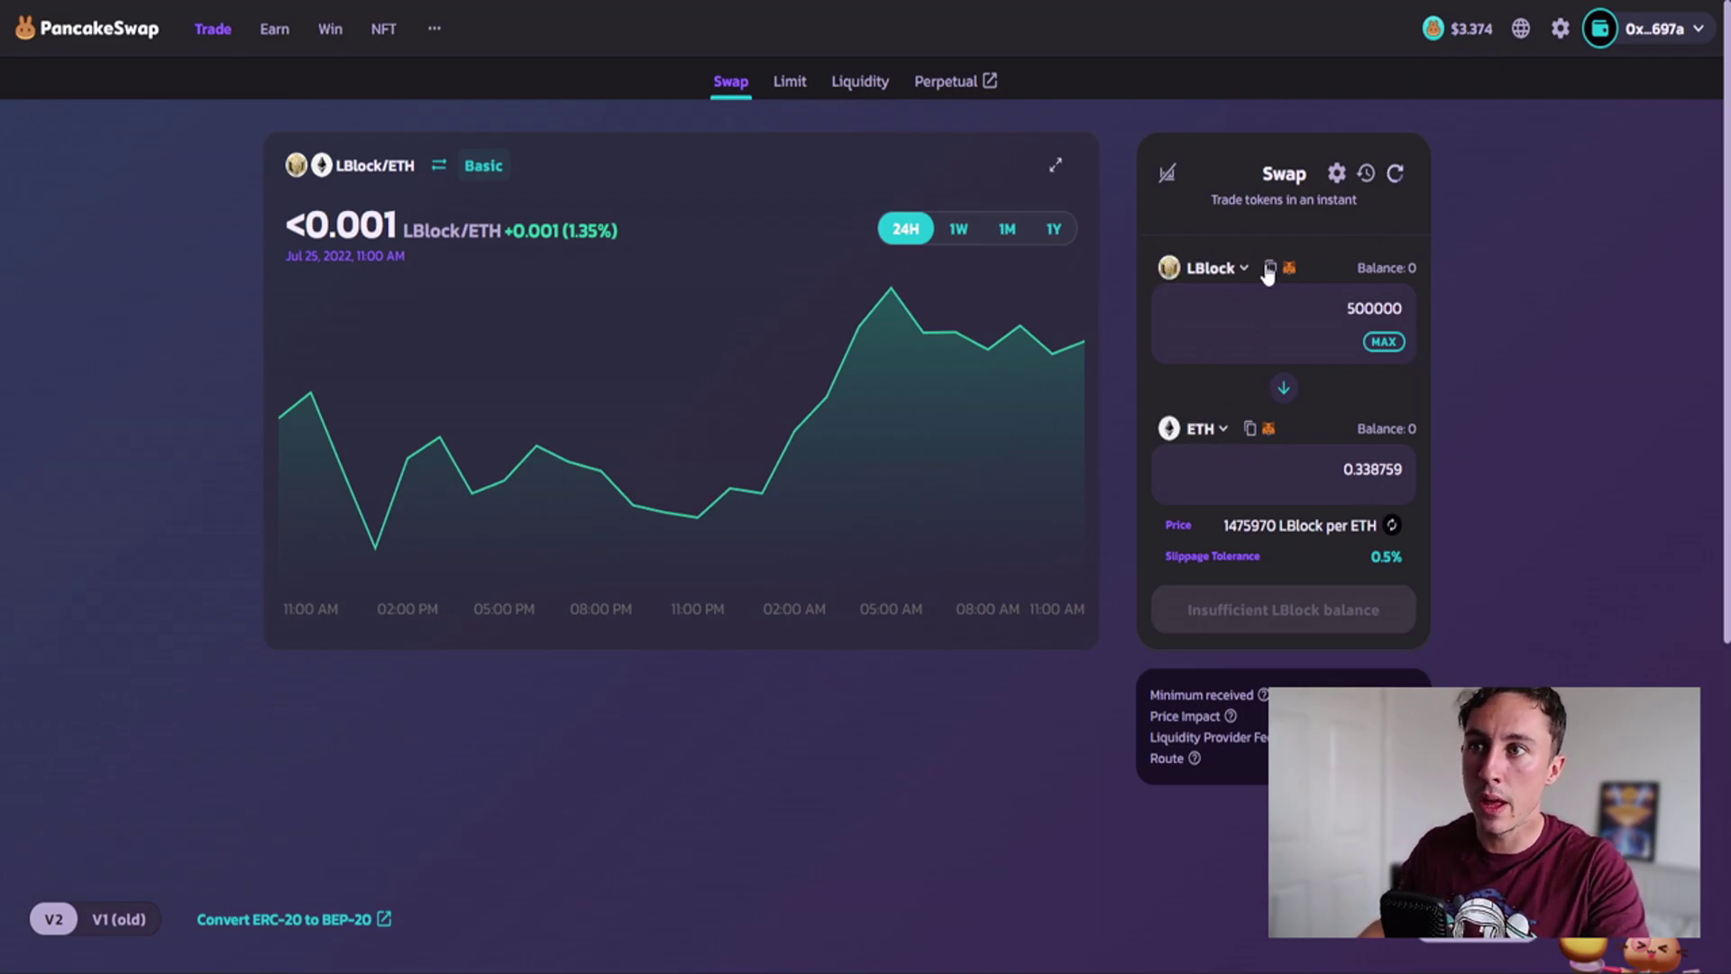
# Step: Make BNB the pay token and fill in its maximum balance
pyautogui.click(1217, 267)
pyautogui.click(808, 379)
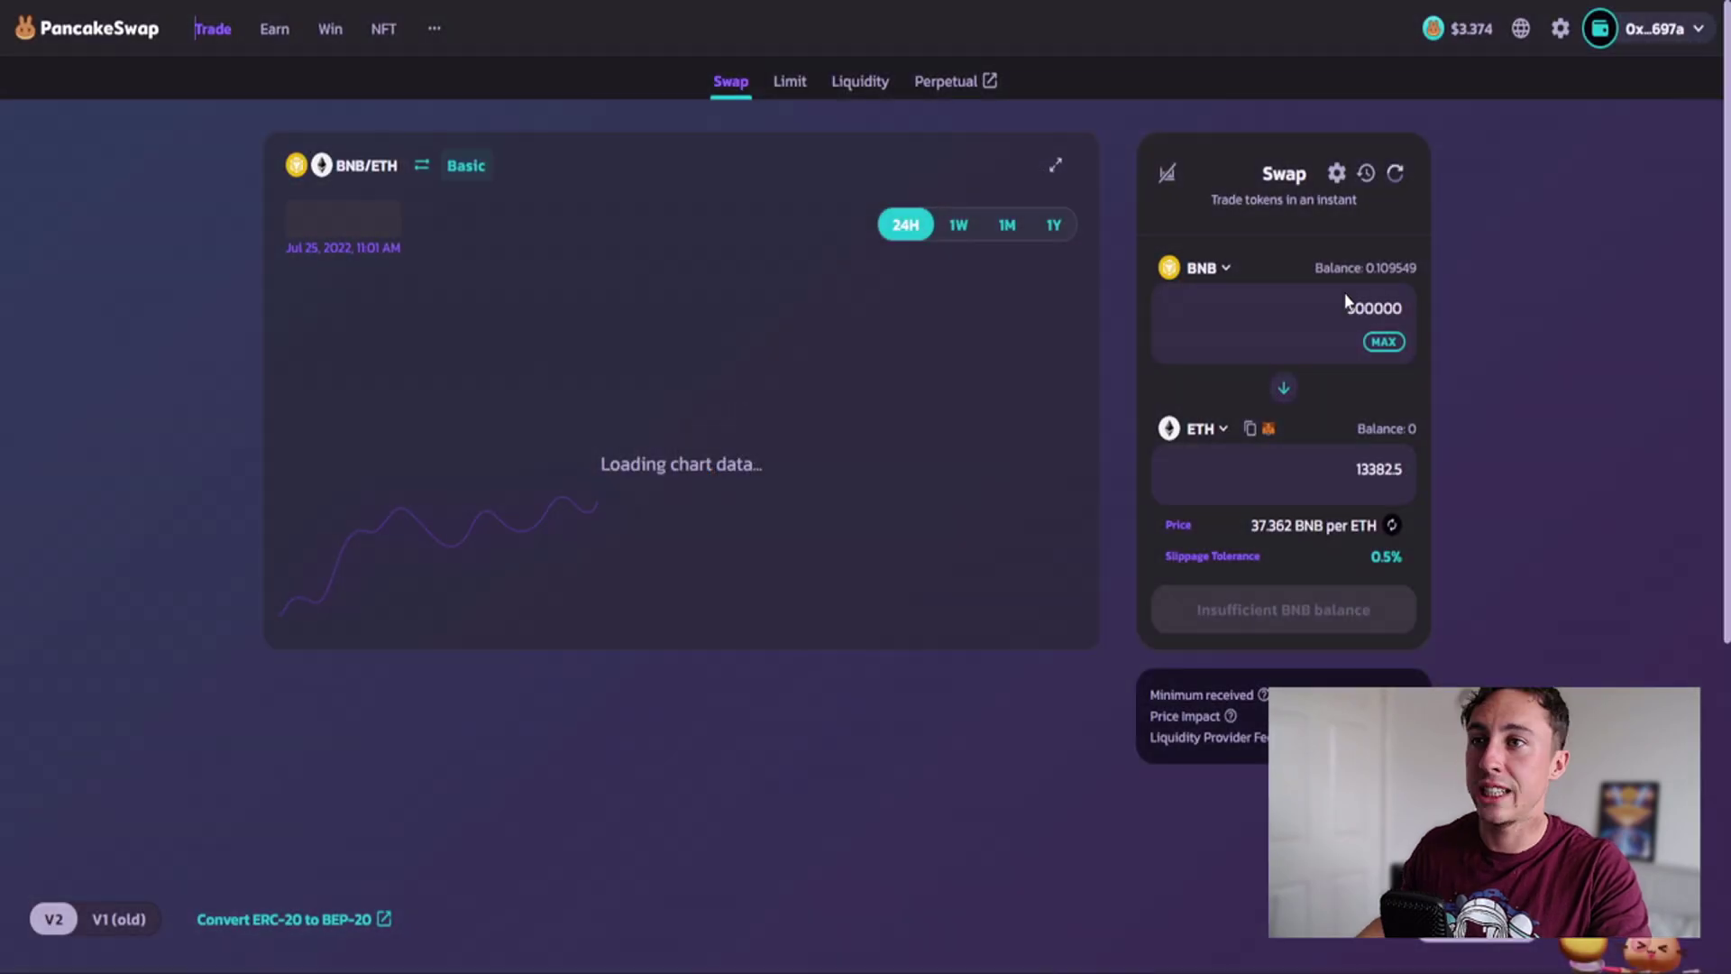
pyautogui.click(1382, 344)
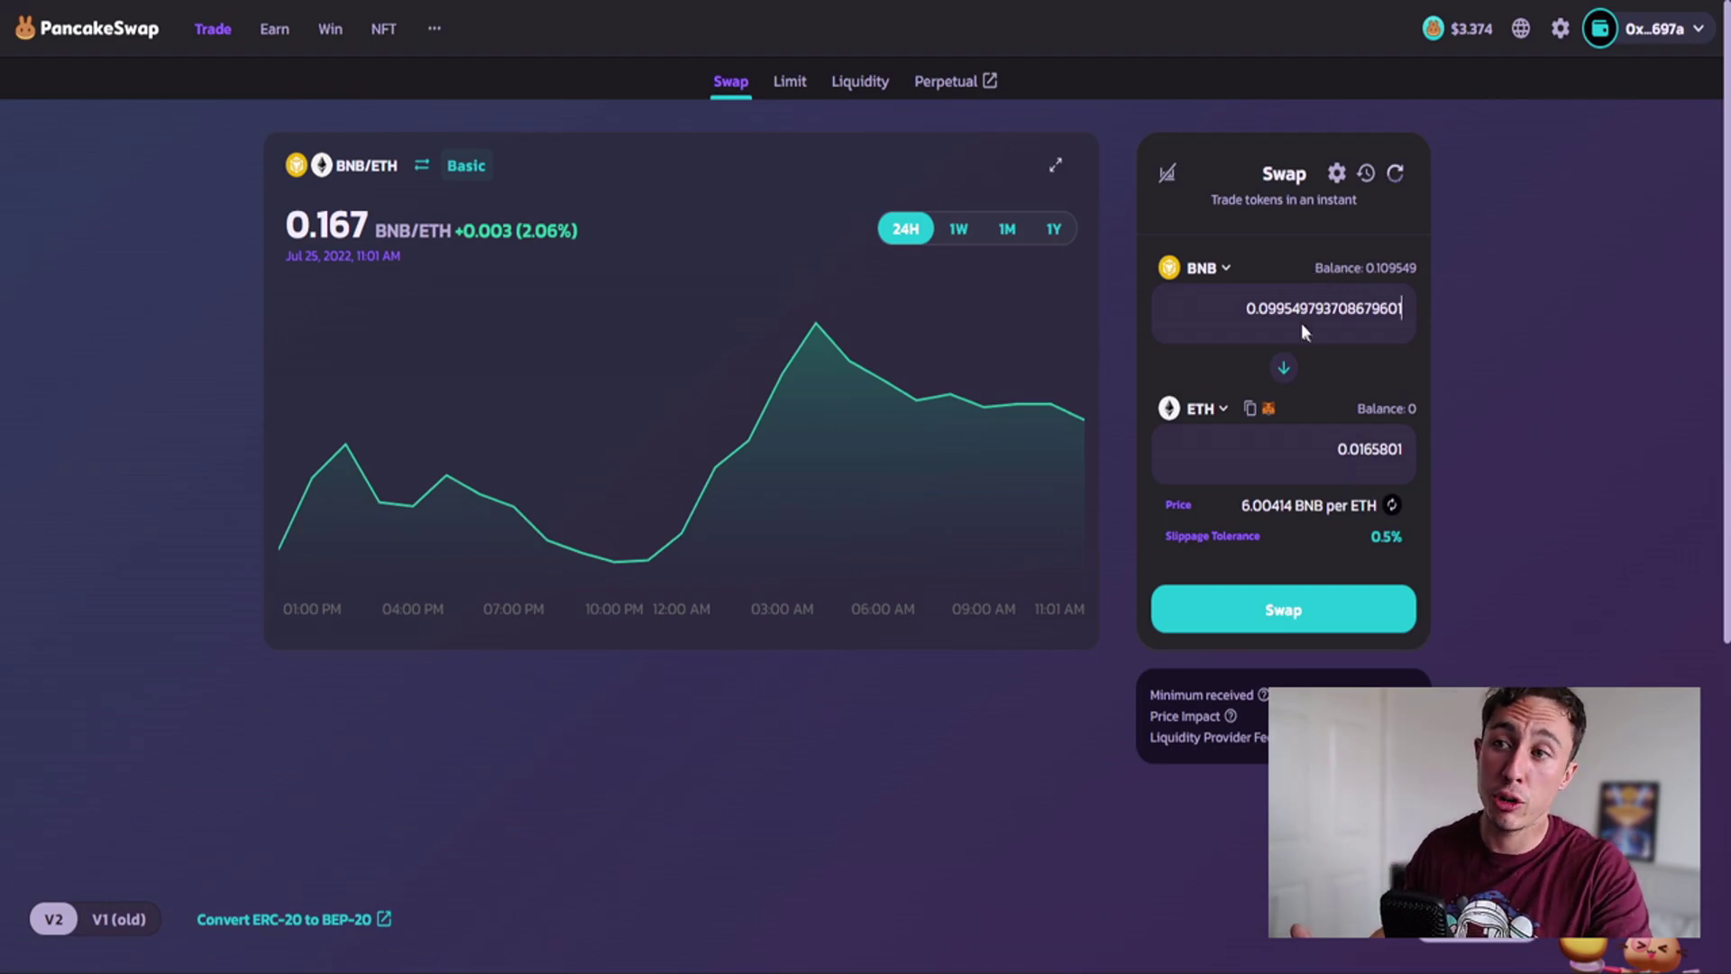
# Step: Search 'lb' and switch the pay token back to LBlock
pyautogui.click(1224, 270)
pyautogui.write('lb')
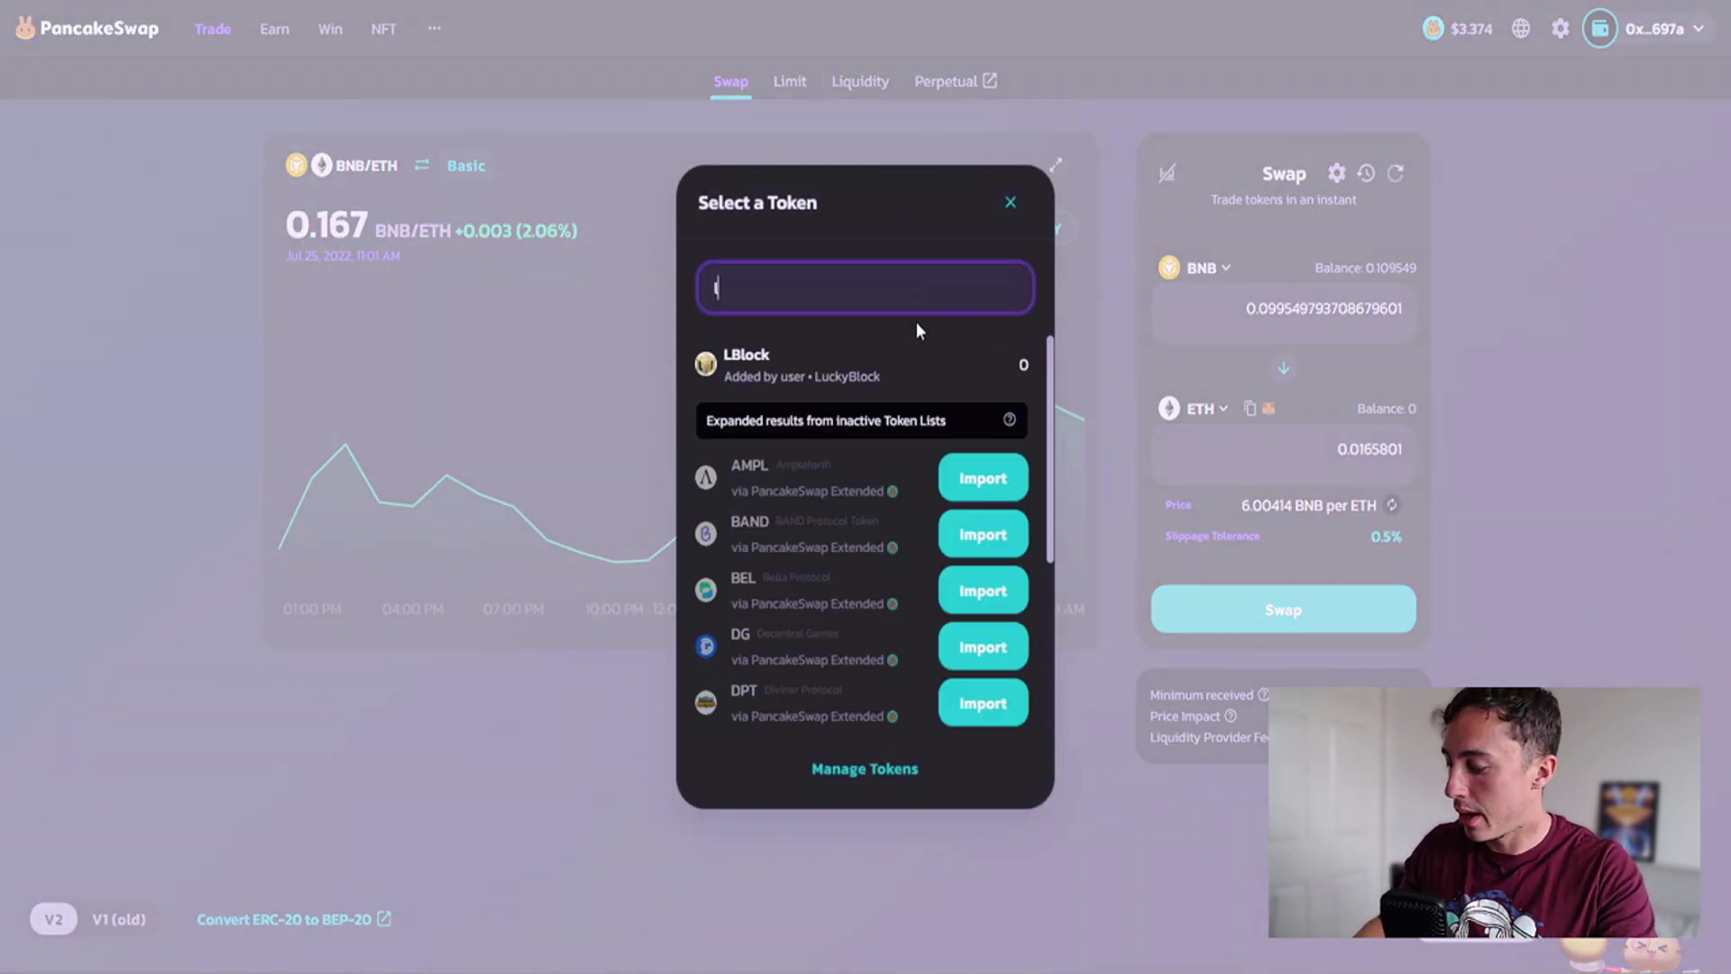
pyautogui.click(853, 365)
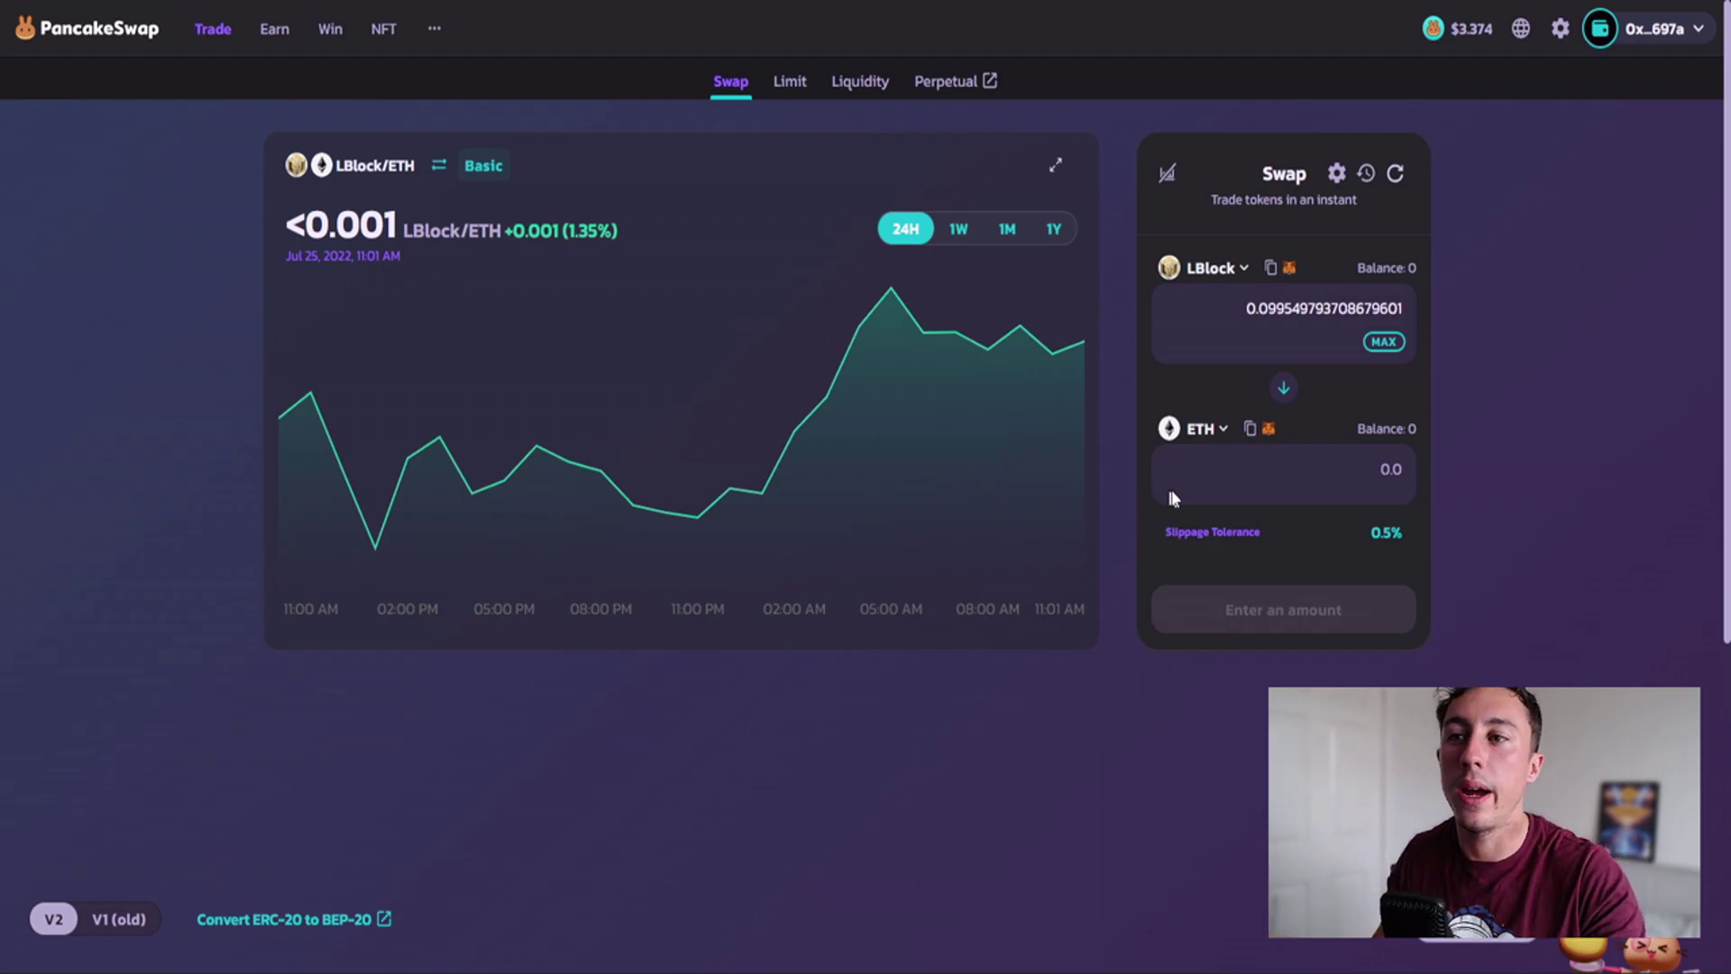
# Step: Paste the DEFC contract address into the receive-token search, acknowledge the risk and import DEFC
pyautogui.click(1250, 429)
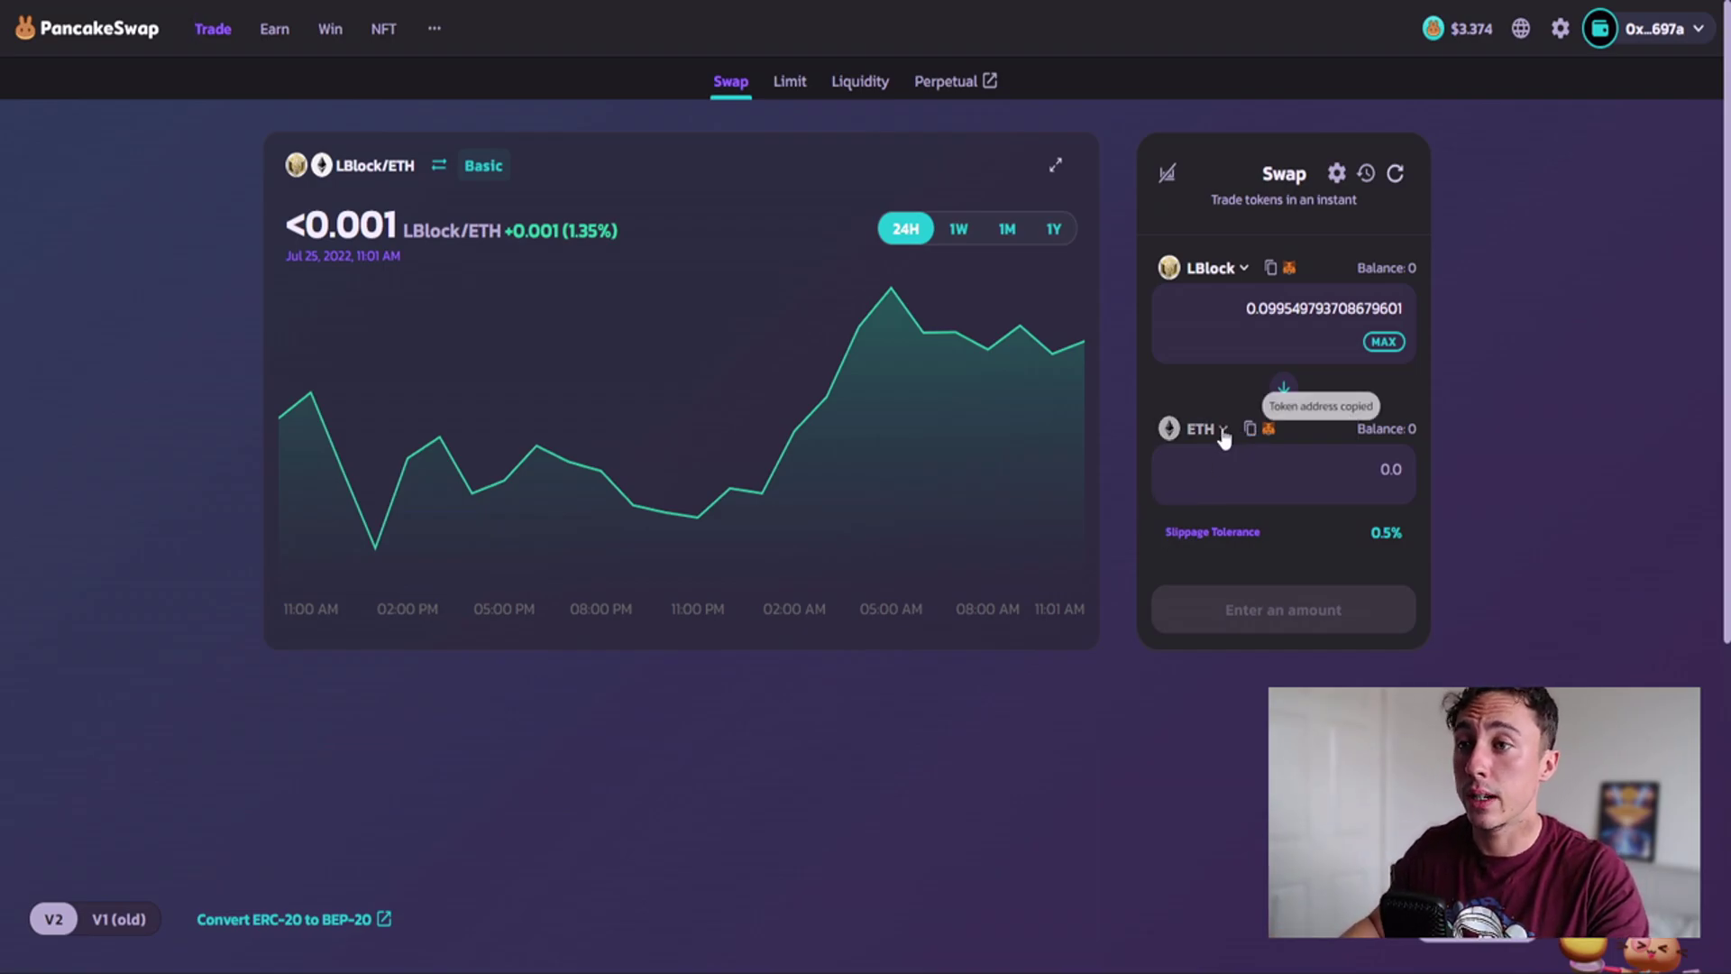
pyautogui.click(1222, 431)
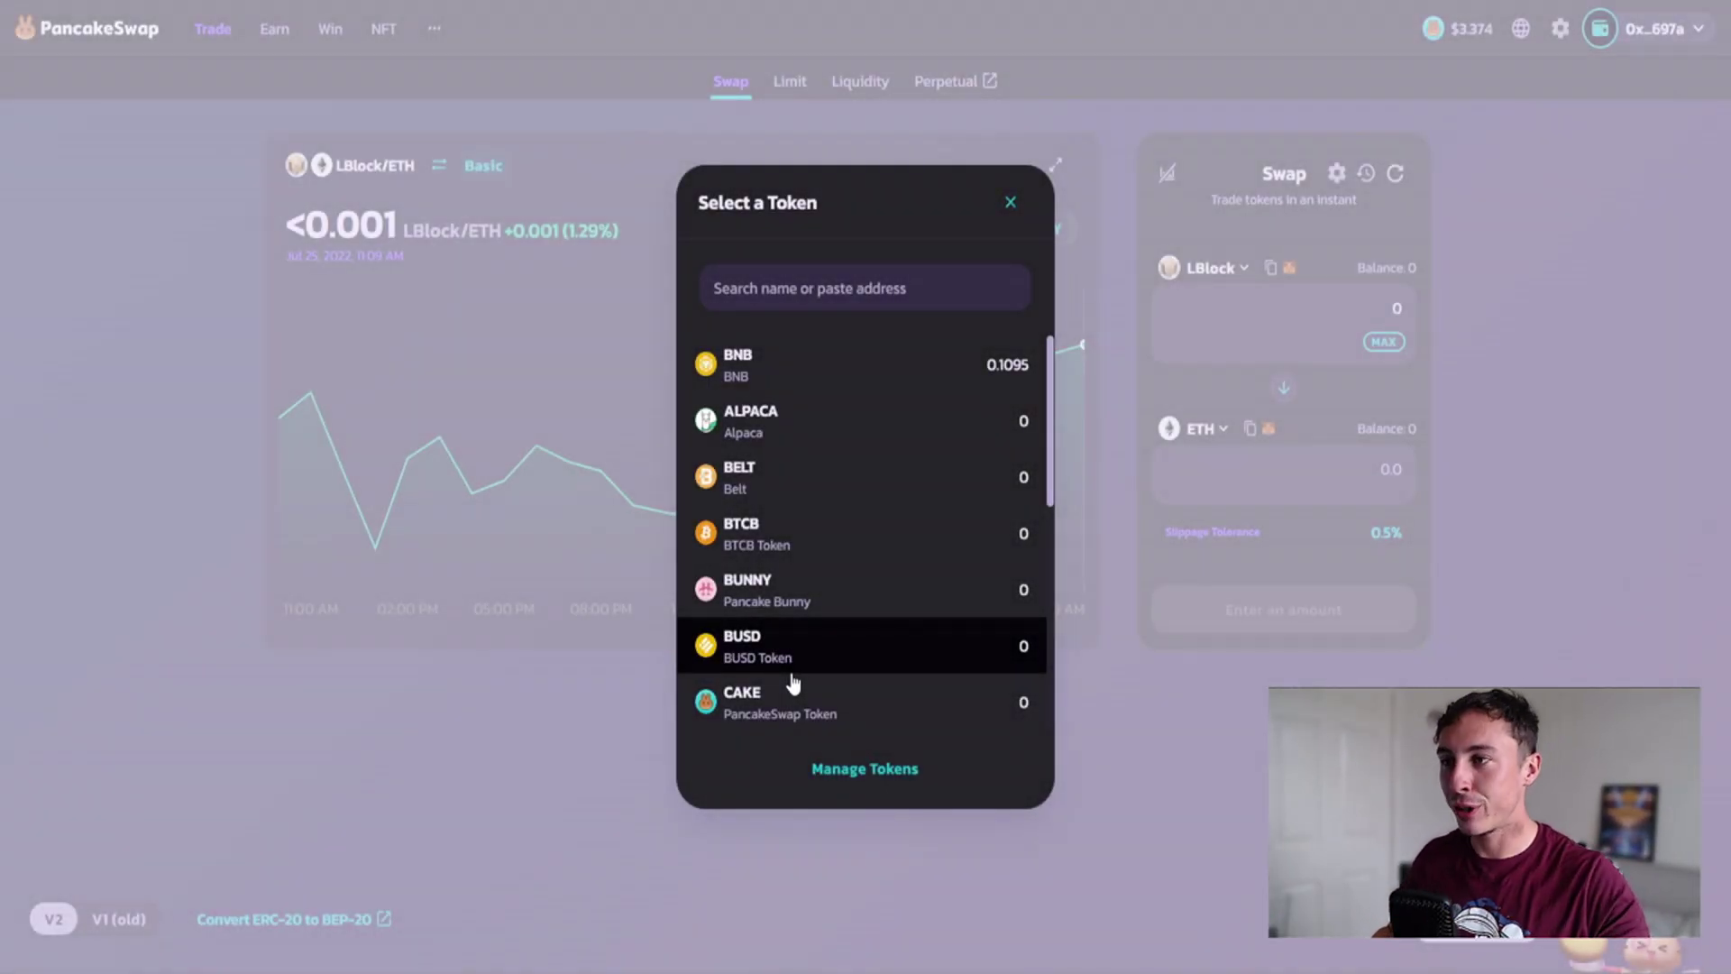
pyautogui.click(844, 280)
pyautogui.hotkey('ctrl', 'v')
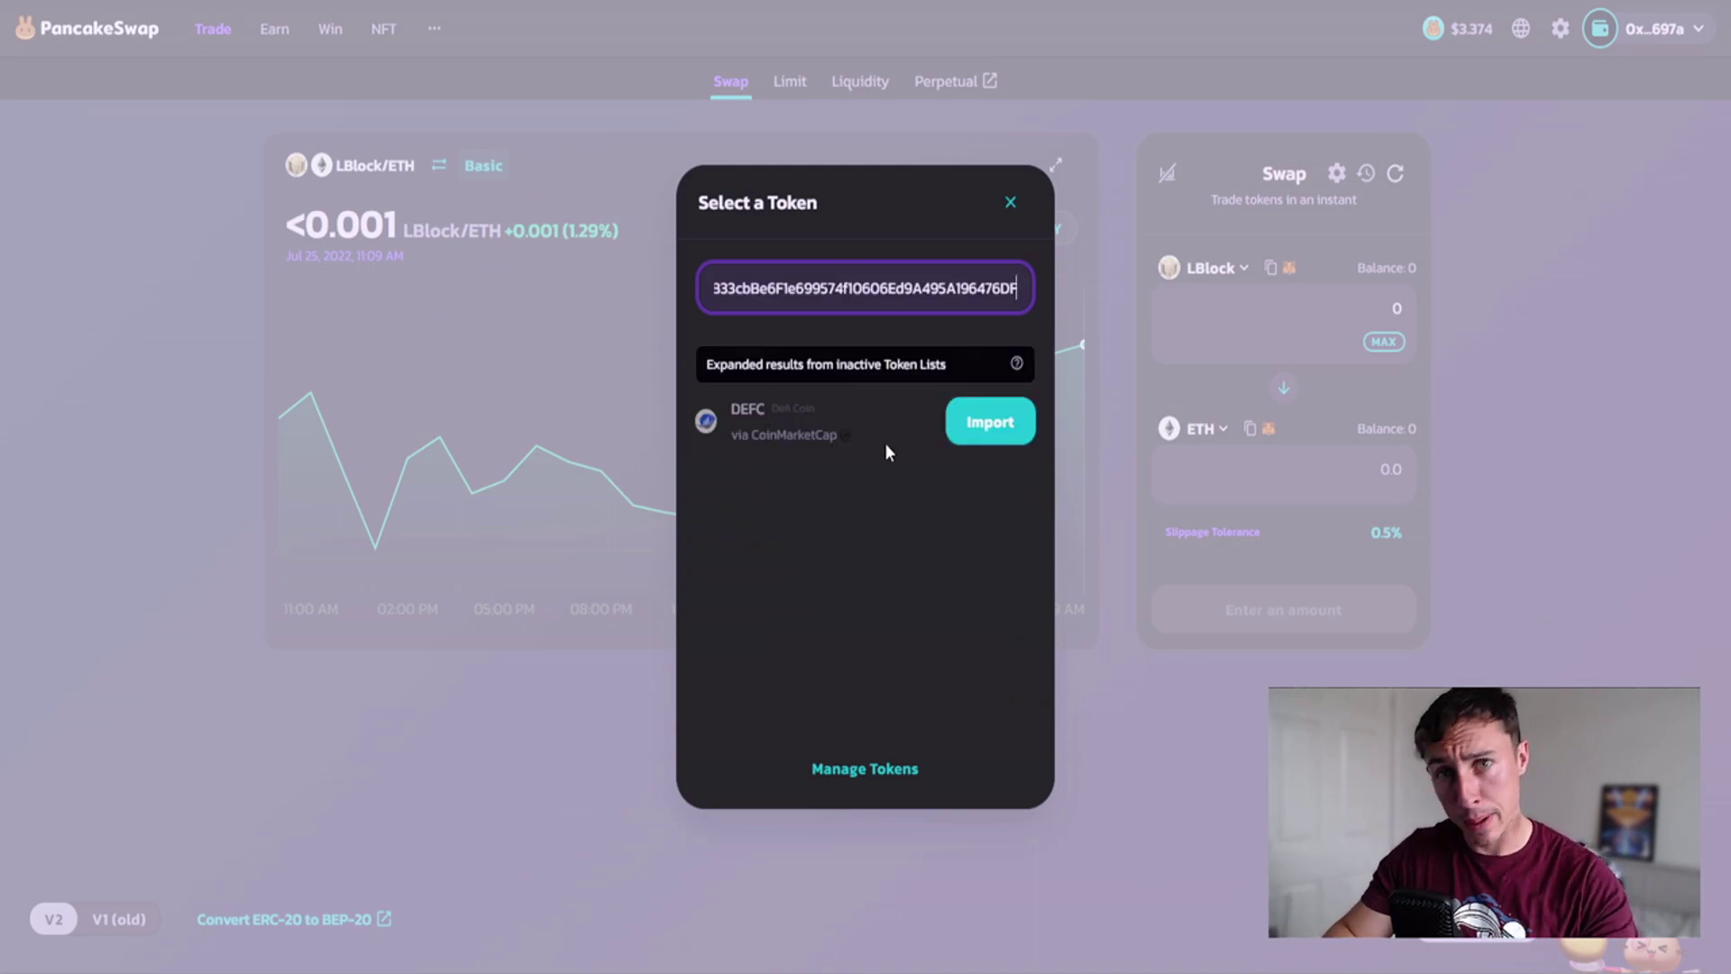
pyautogui.click(995, 431)
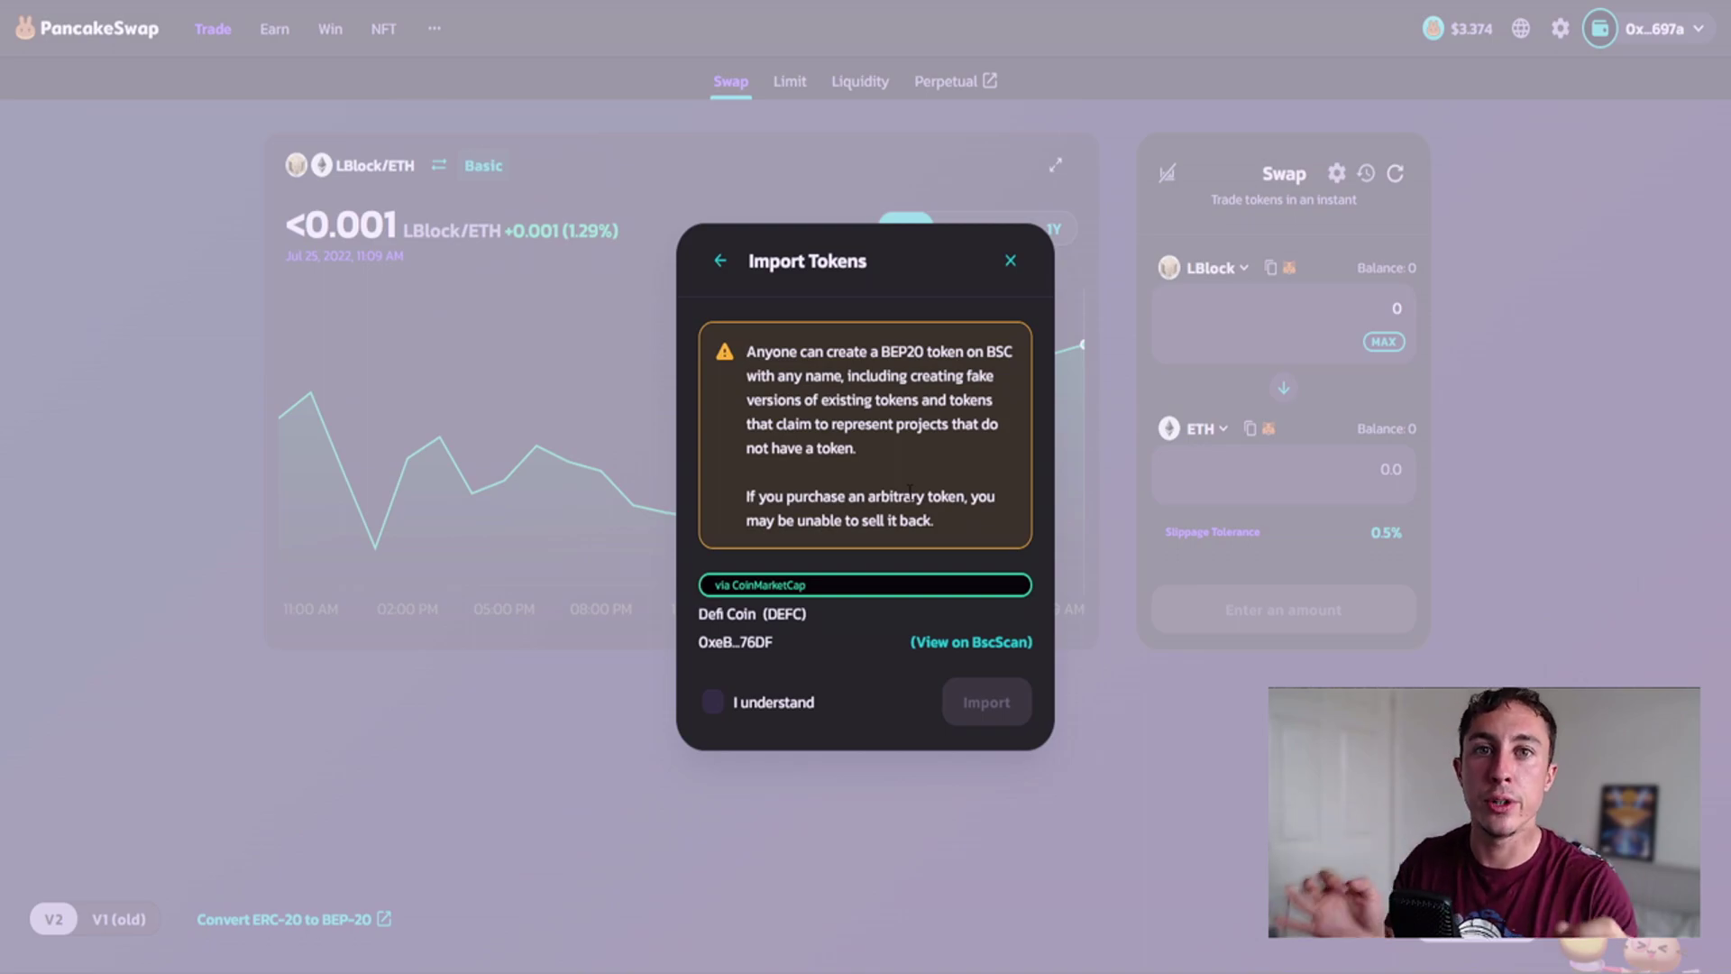
pyautogui.click(712, 712)
pyautogui.click(972, 715)
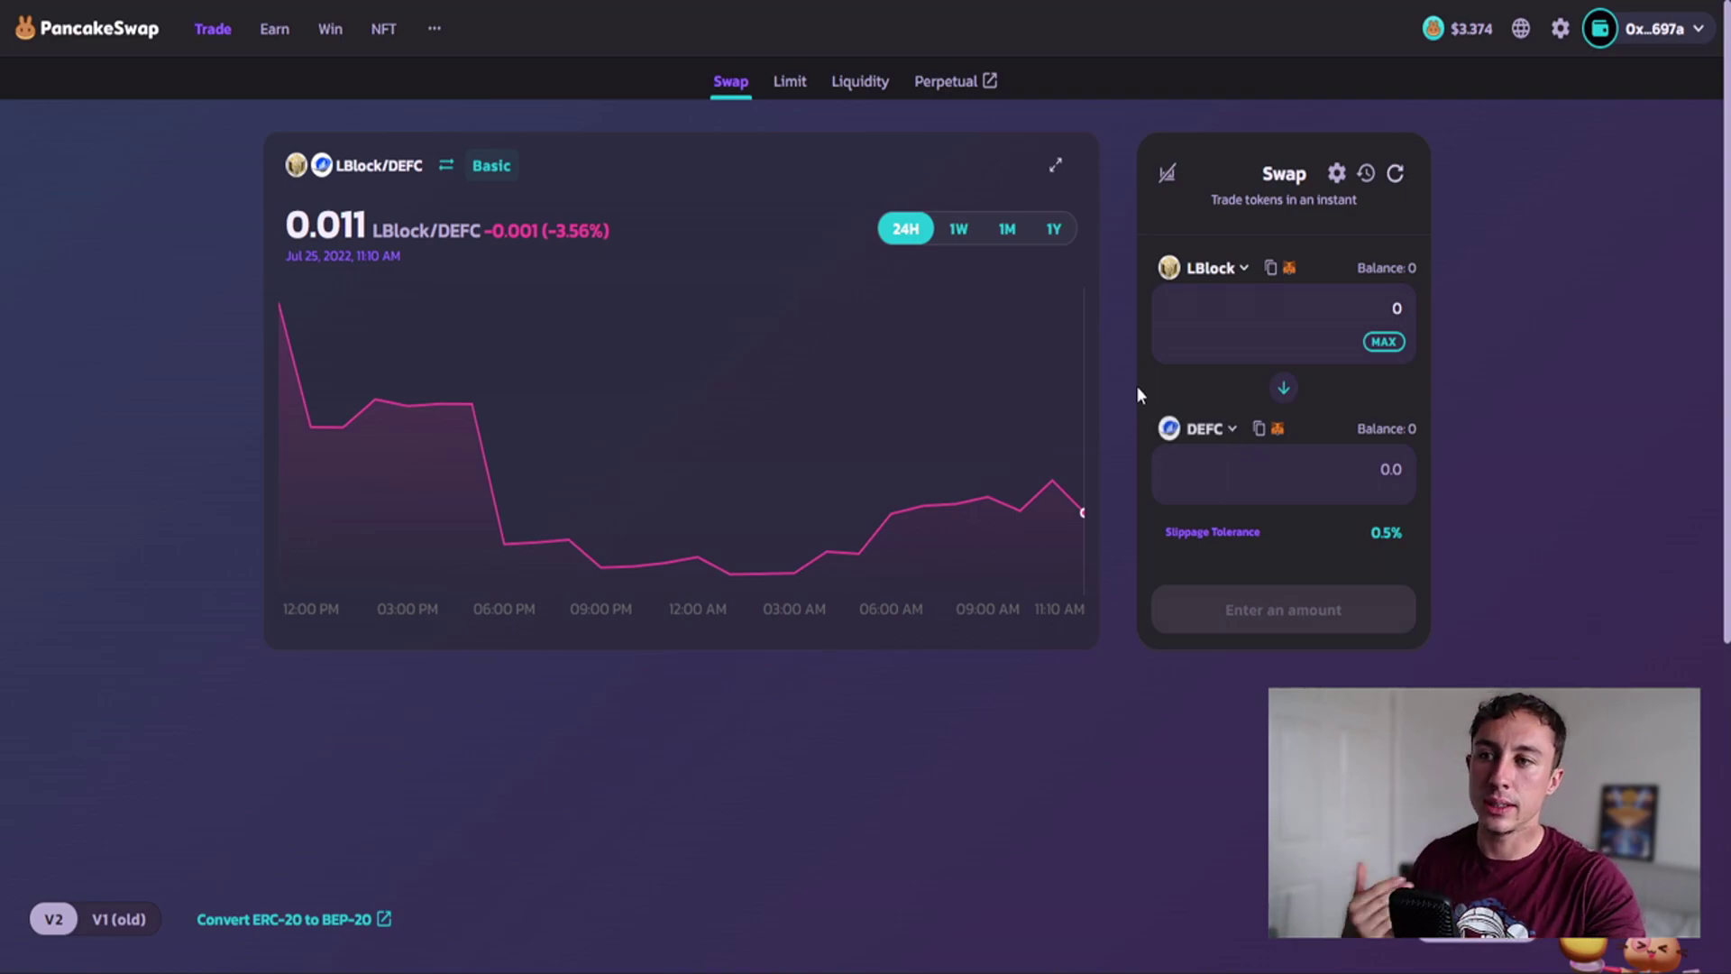
pyautogui.click(1206, 431)
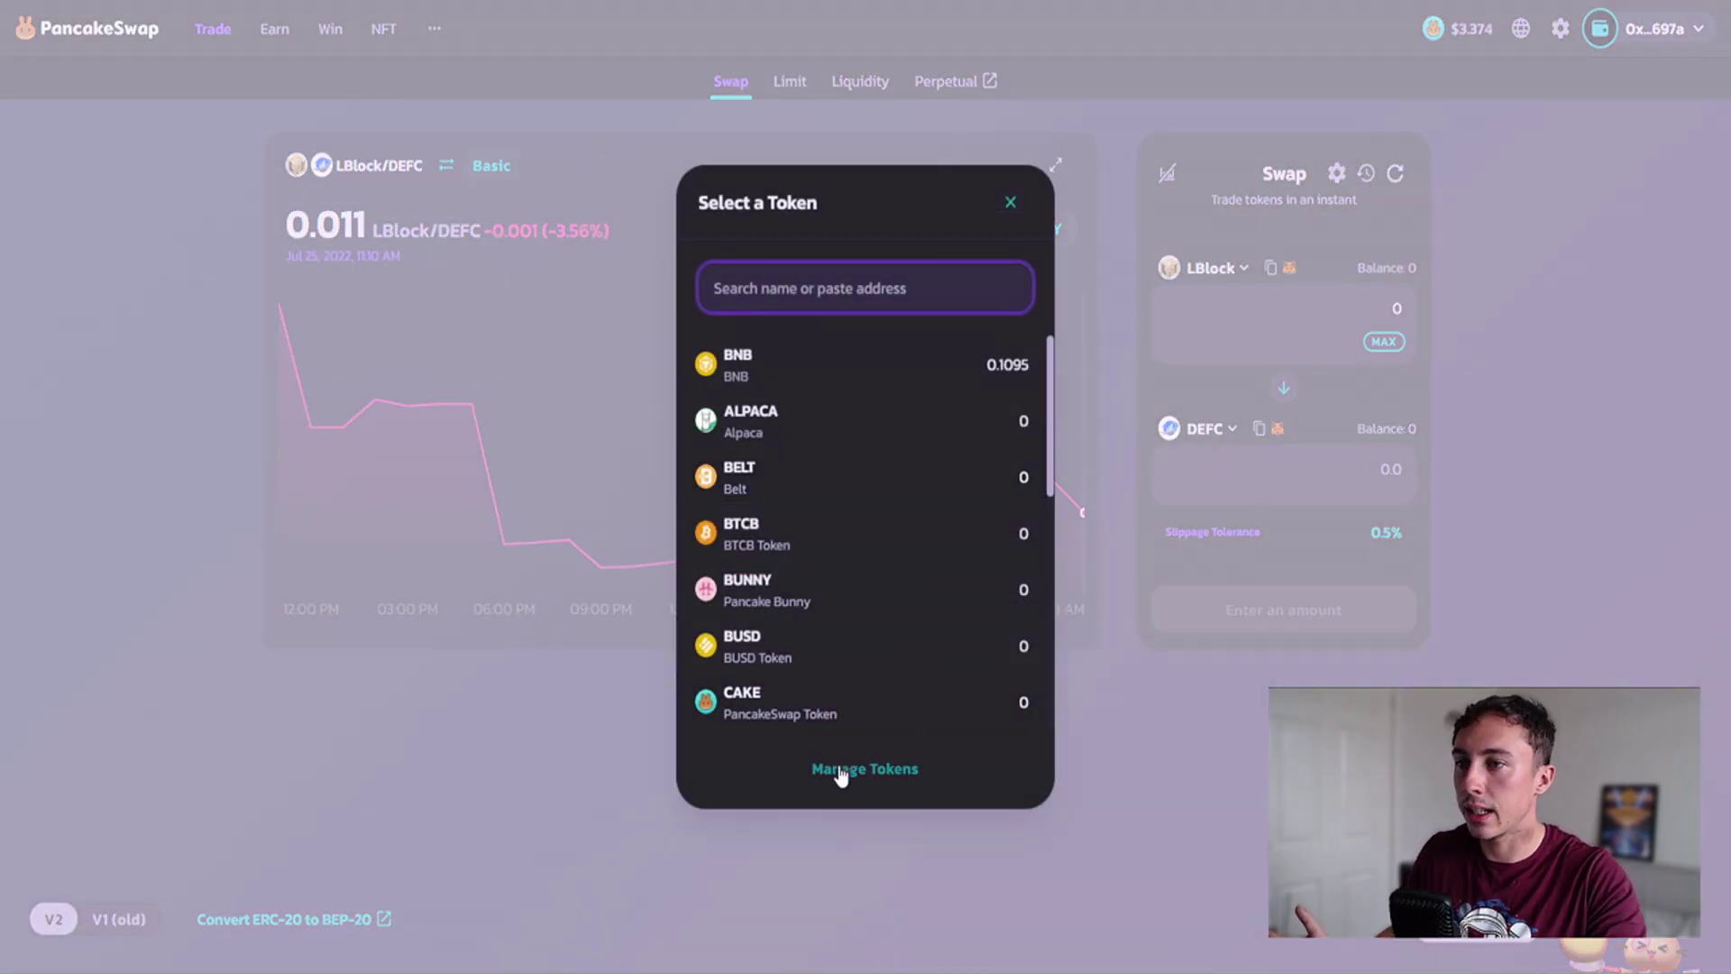
pyautogui.click(840, 772)
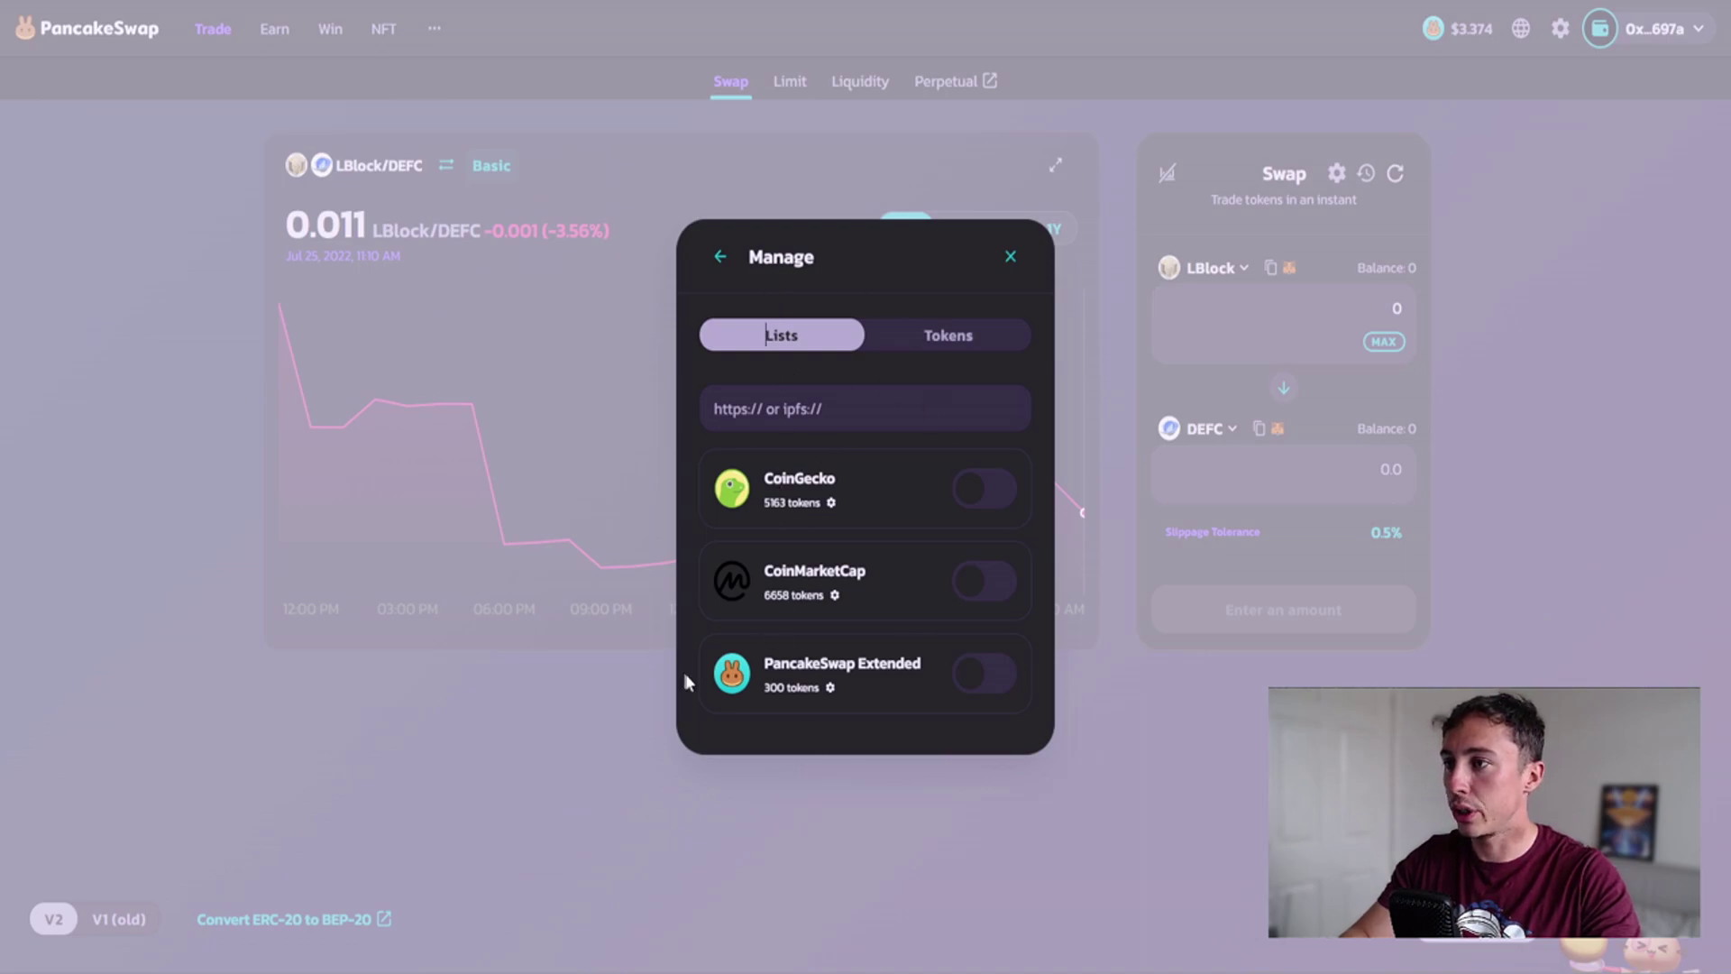
pyautogui.click(917, 335)
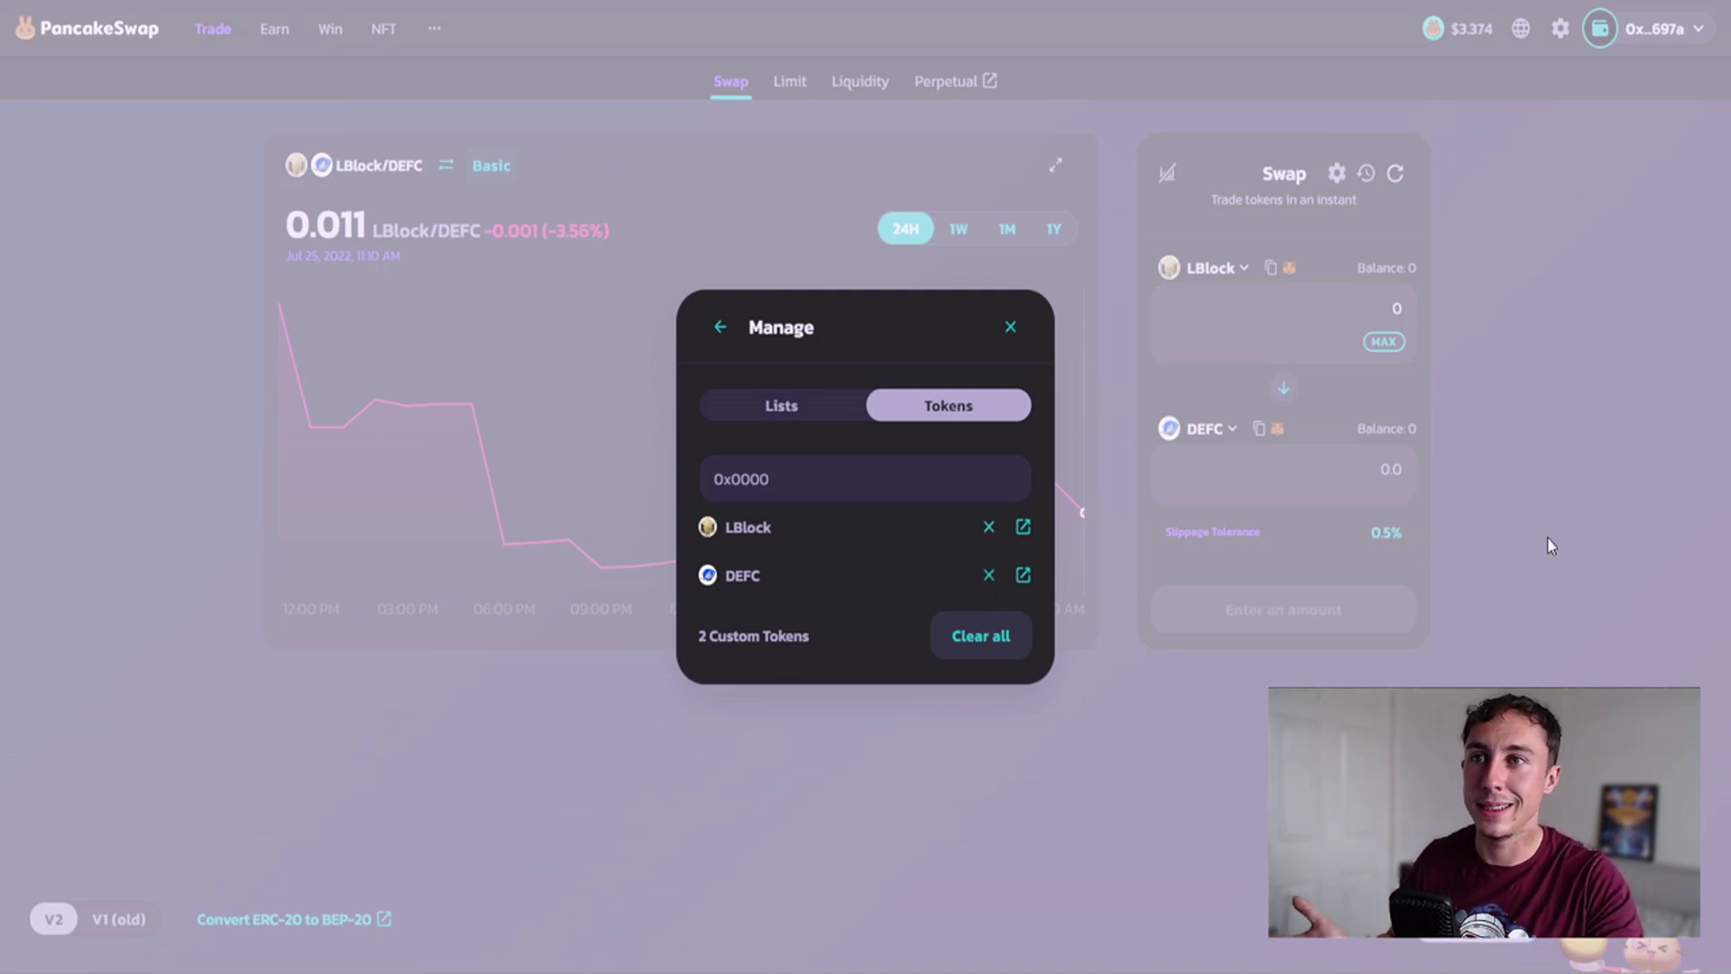
pyautogui.click(1494, 635)
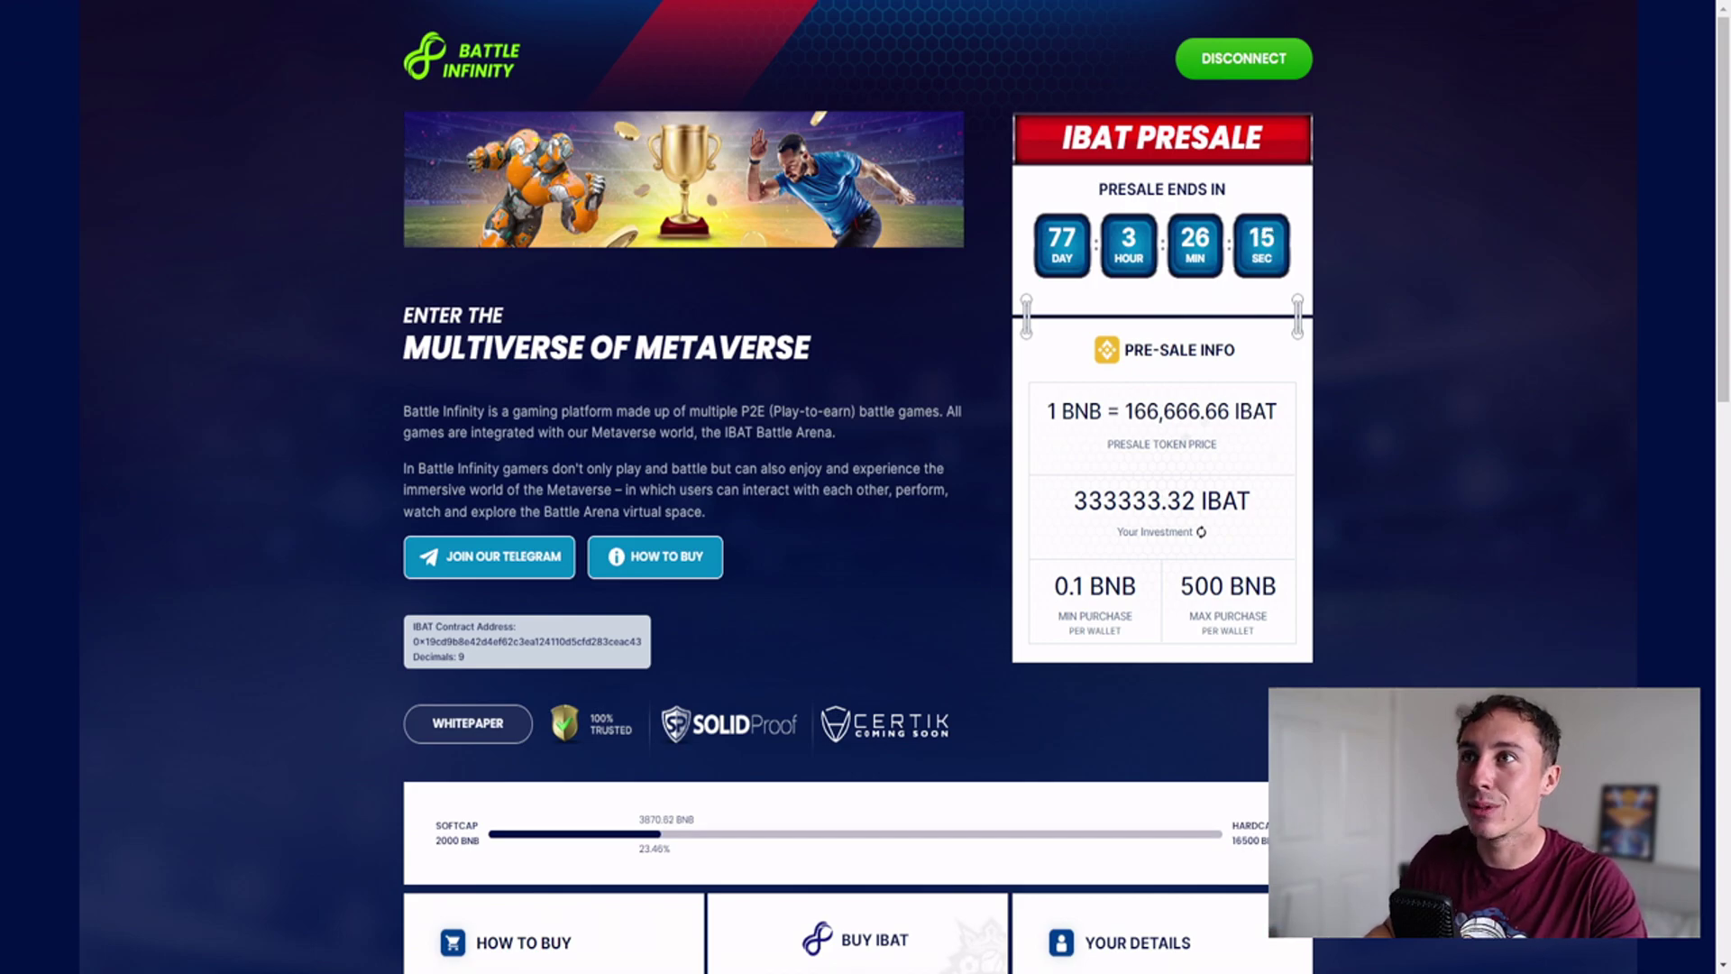
pyautogui.scroll(-1, 1073, 490)
pyautogui.scroll(-5, 1073, 490)
pyautogui.scroll(-5, 1073, 490)
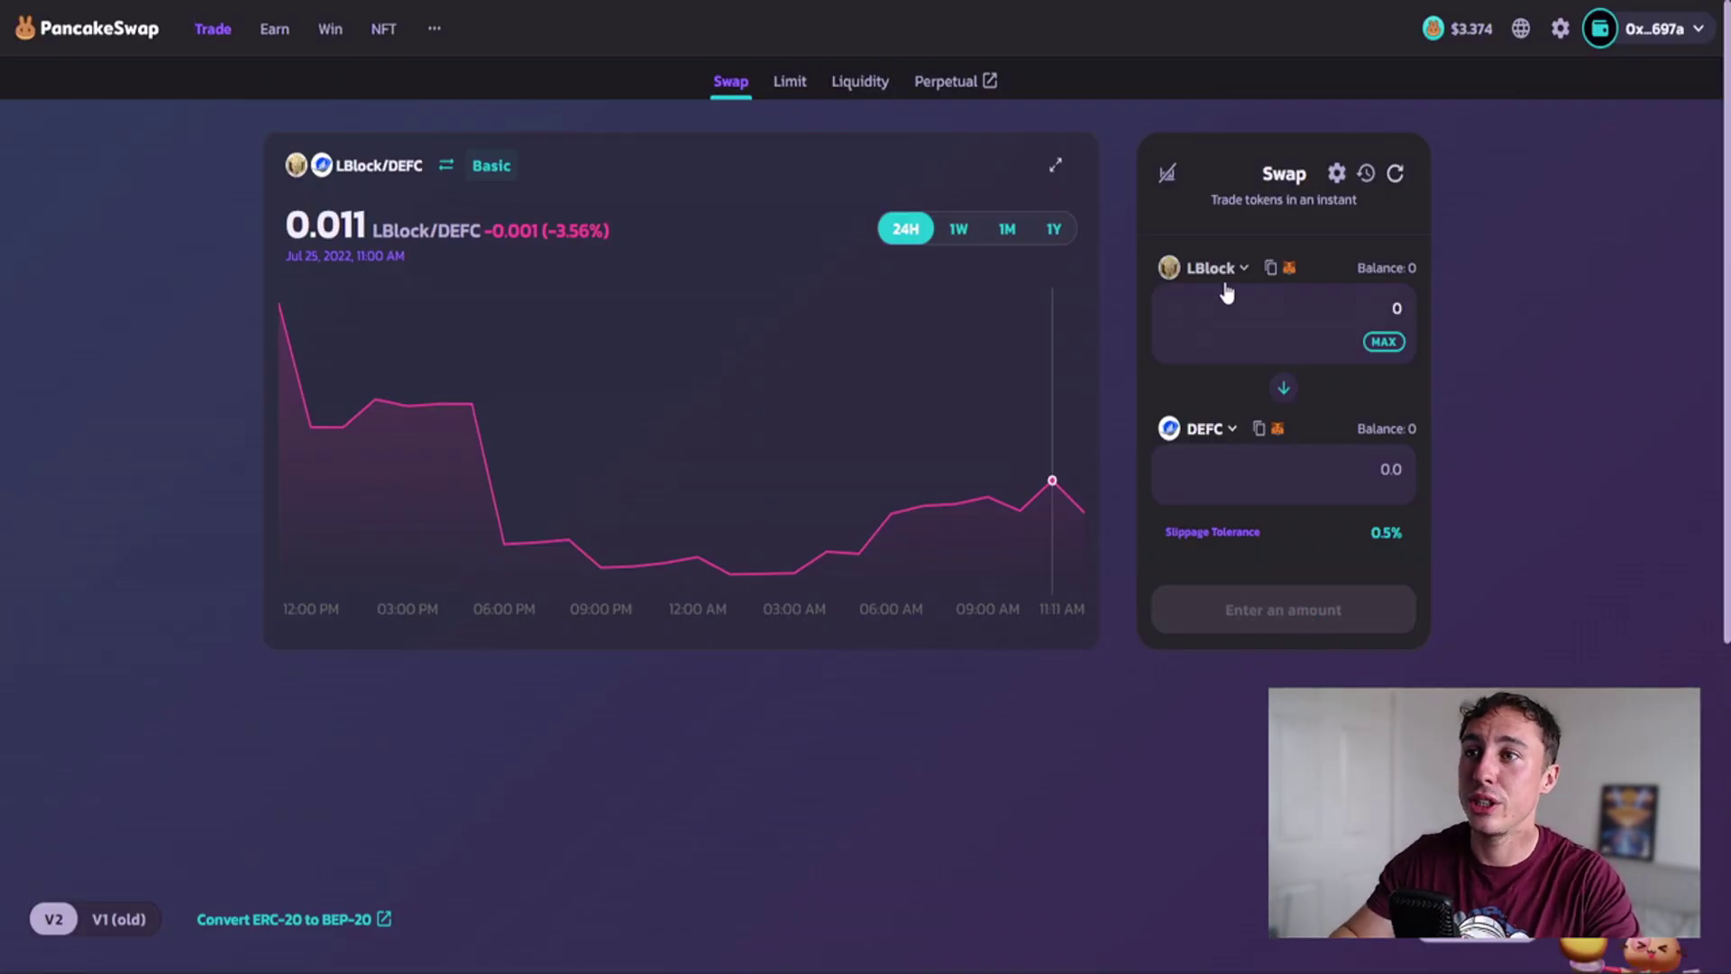
# Step: Pay with the full BNB balance and check the quoted DEFC amount
pyautogui.click(1231, 272)
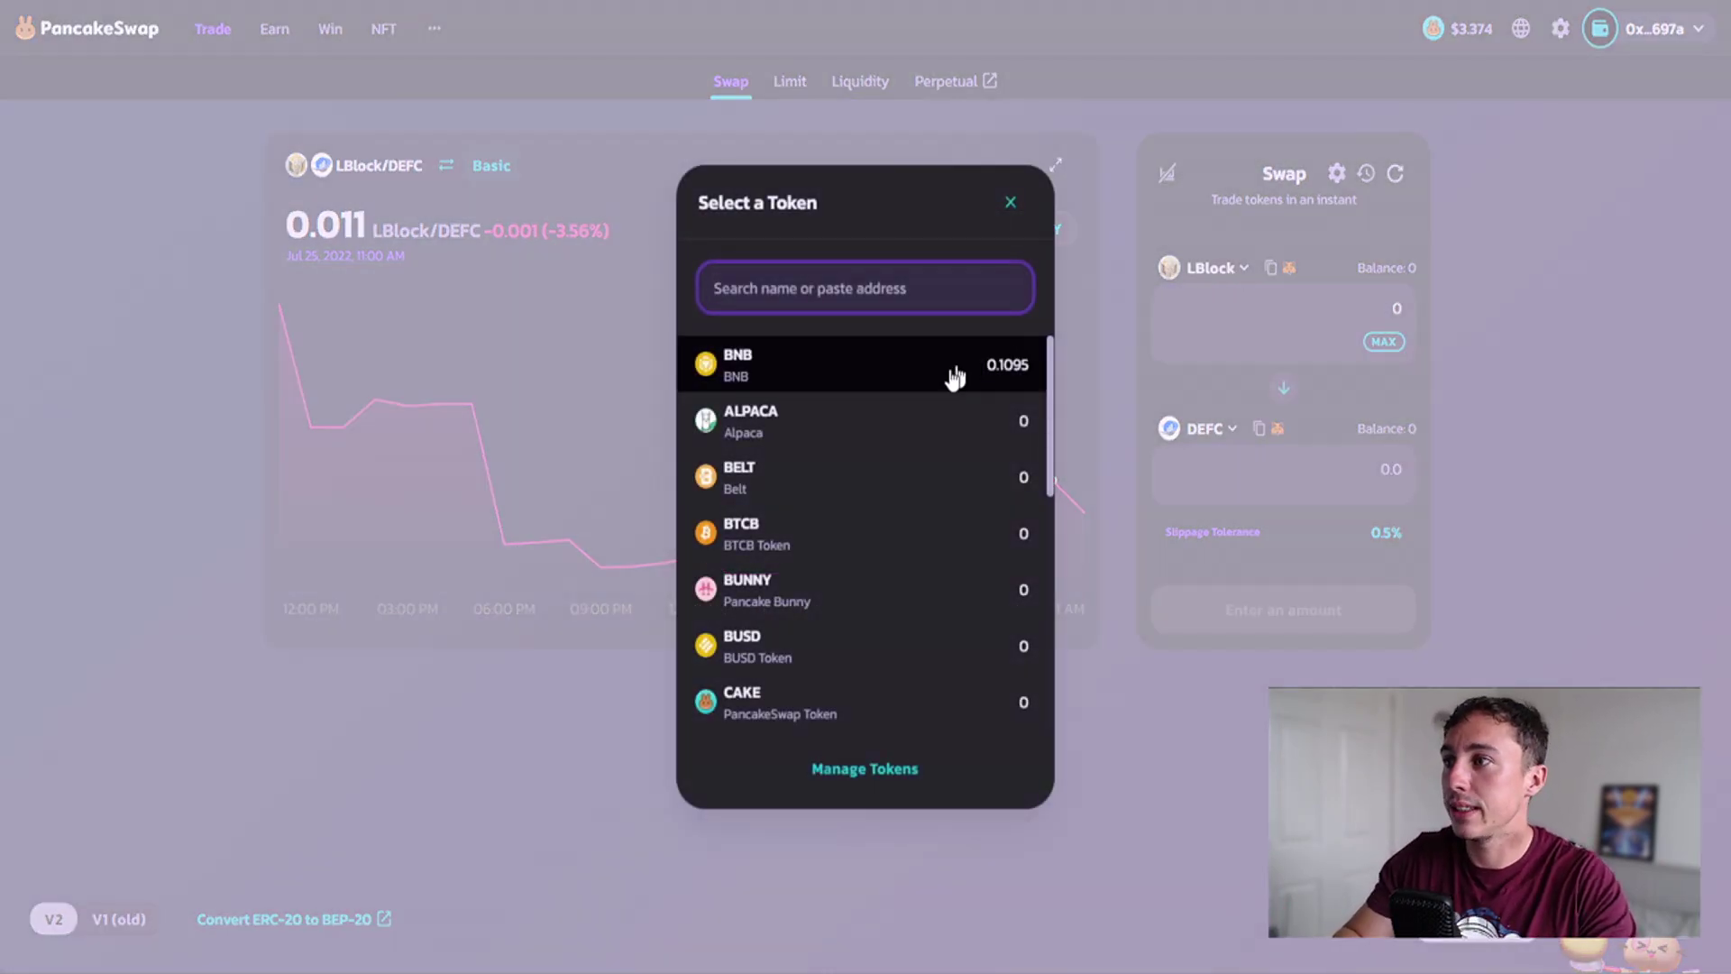
pyautogui.click(874, 379)
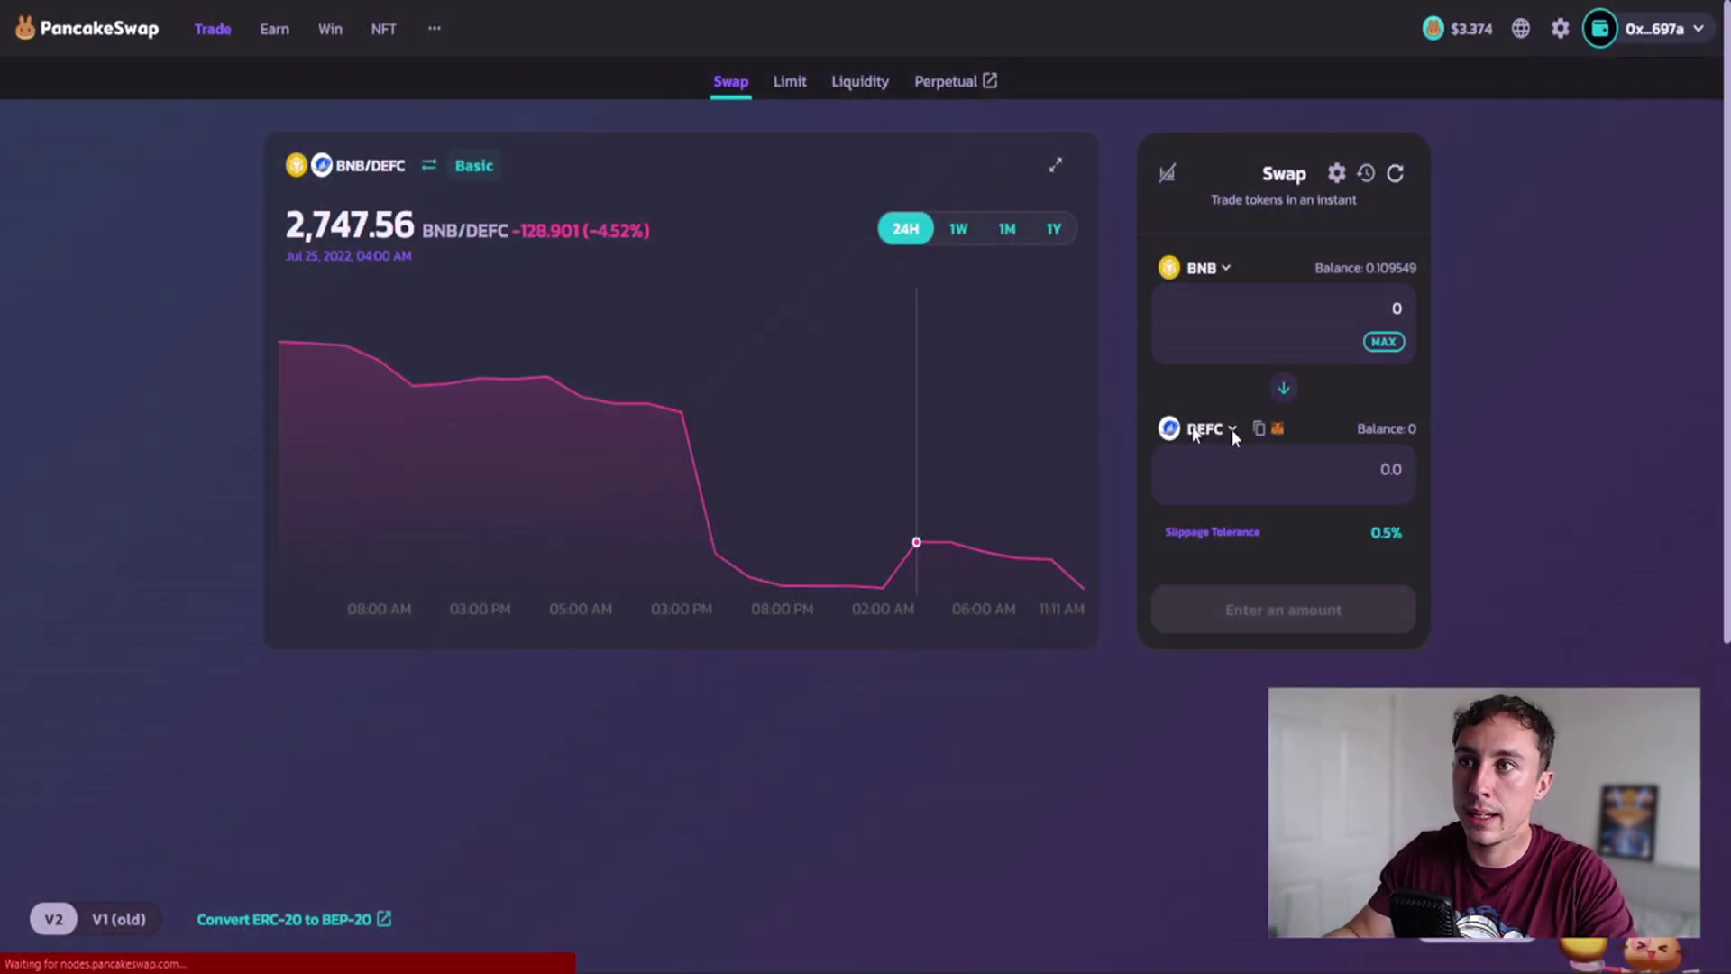
pyautogui.click(1377, 347)
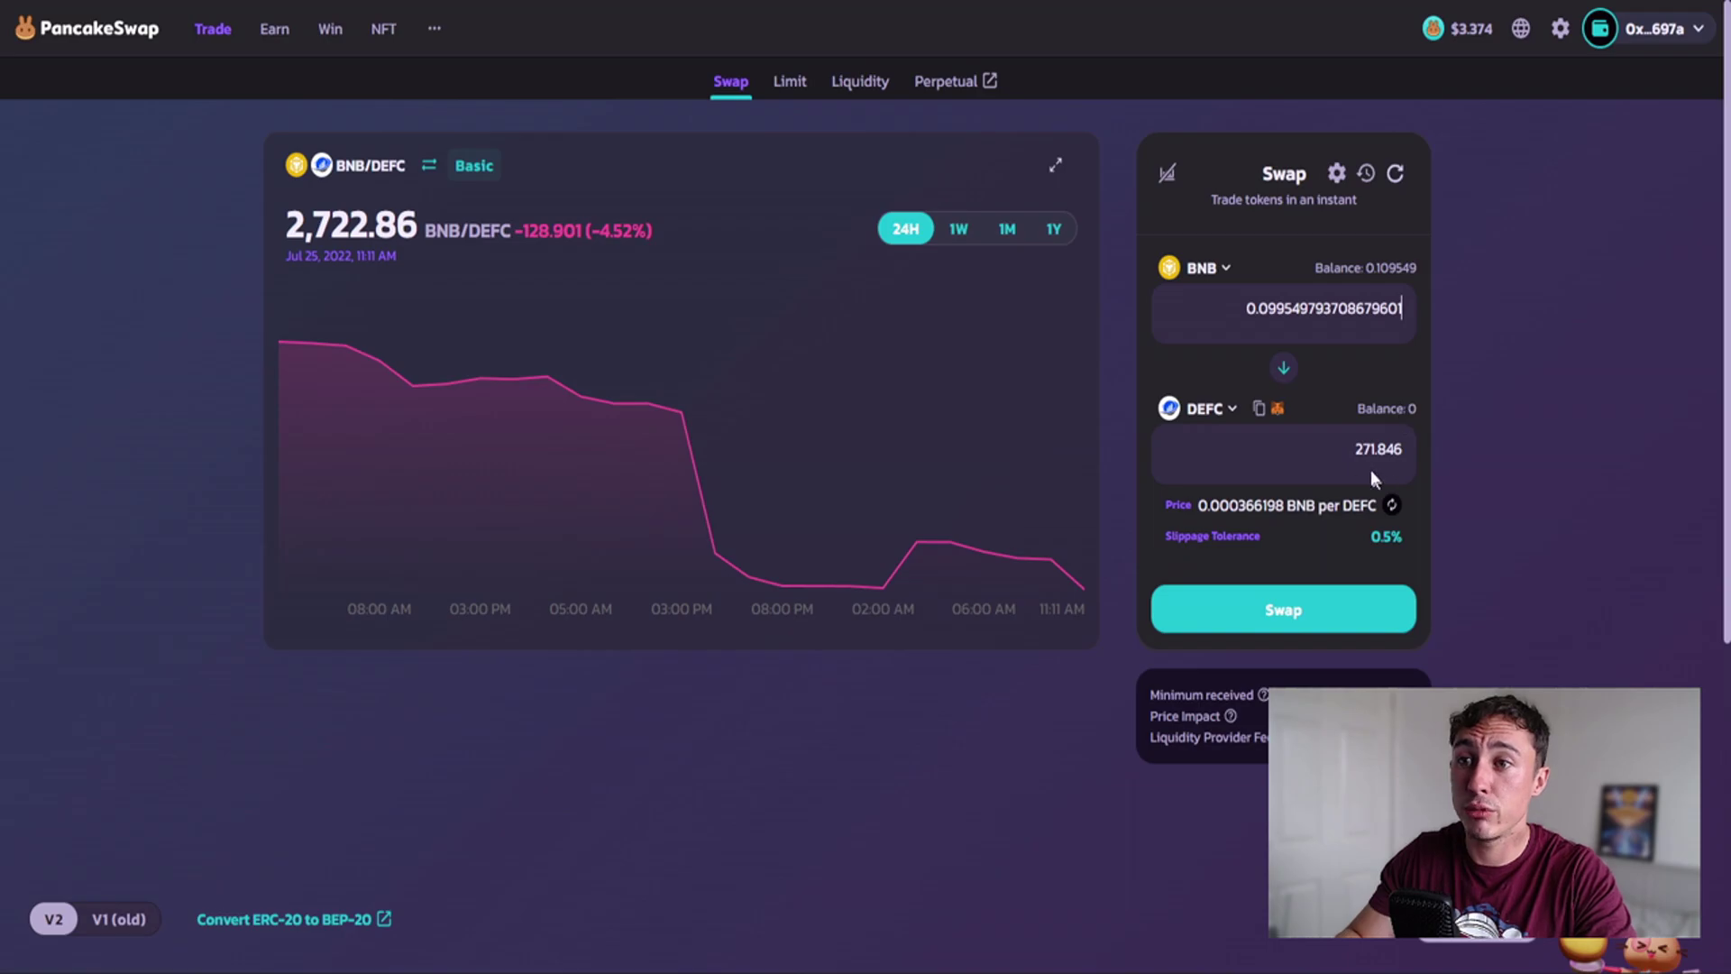
pyautogui.moveTo(1352, 449); pyautogui.dragTo(1424, 449)
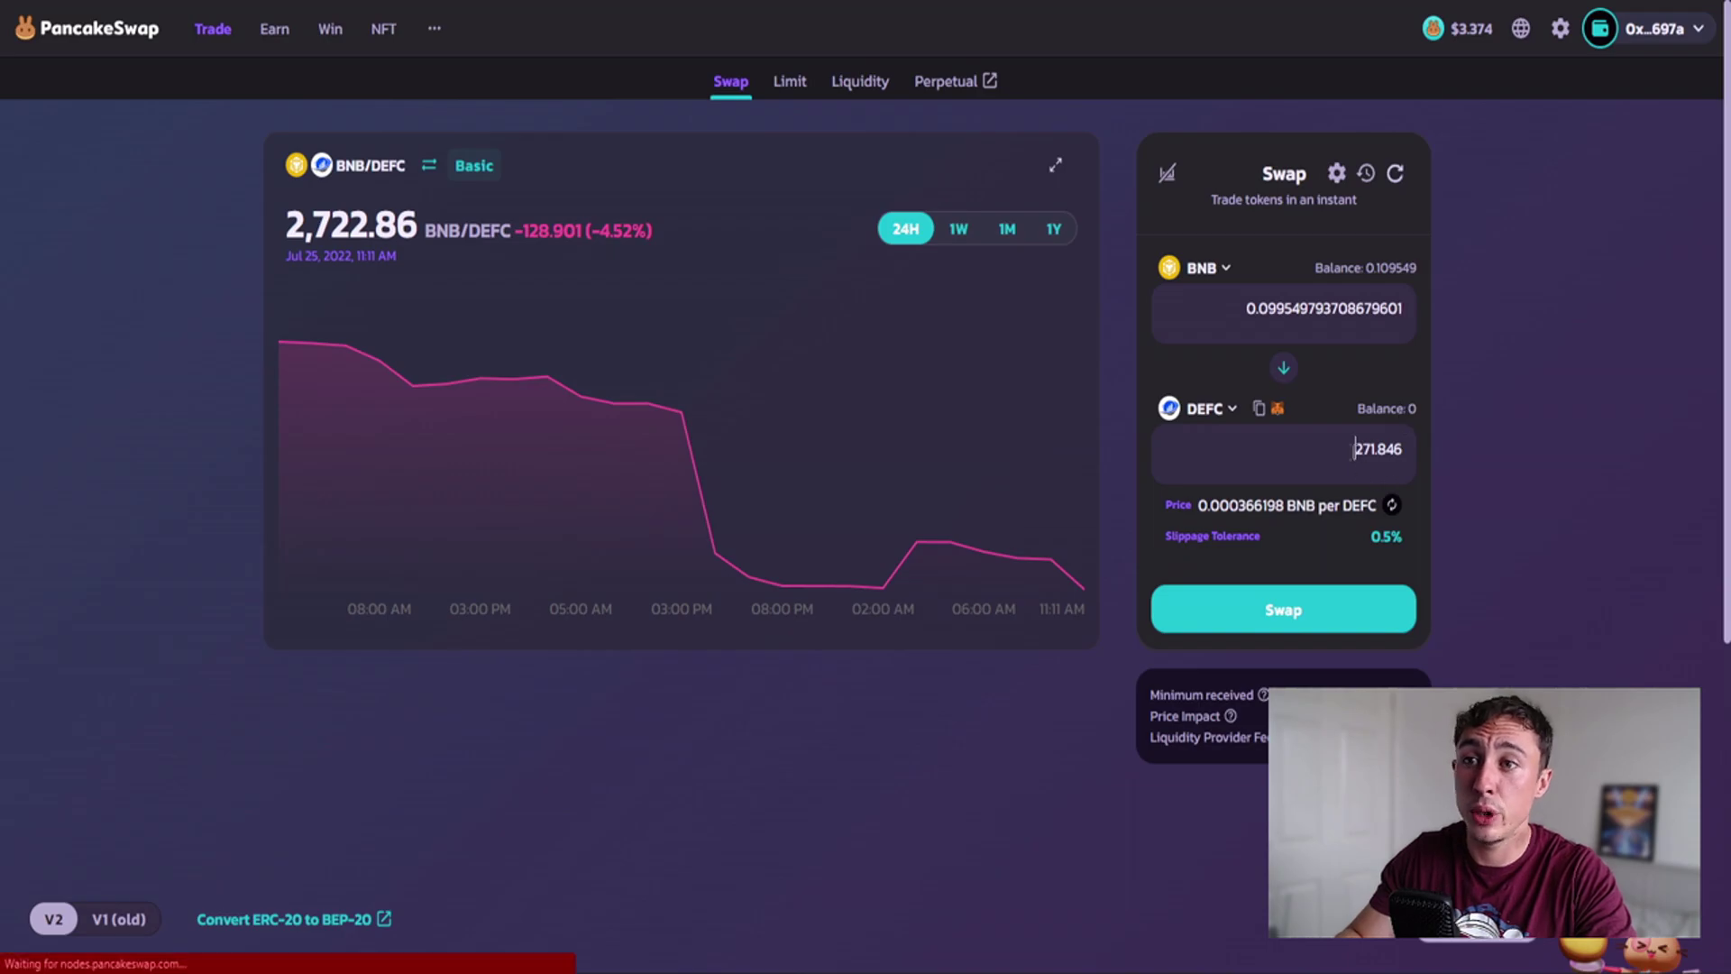
# Step: Quote the BNB amount against LBlock (by pasted contract address), then ETH, then CAKE
pyautogui.click(1213, 410)
pyautogui.hotkey('ctrl', 'v')
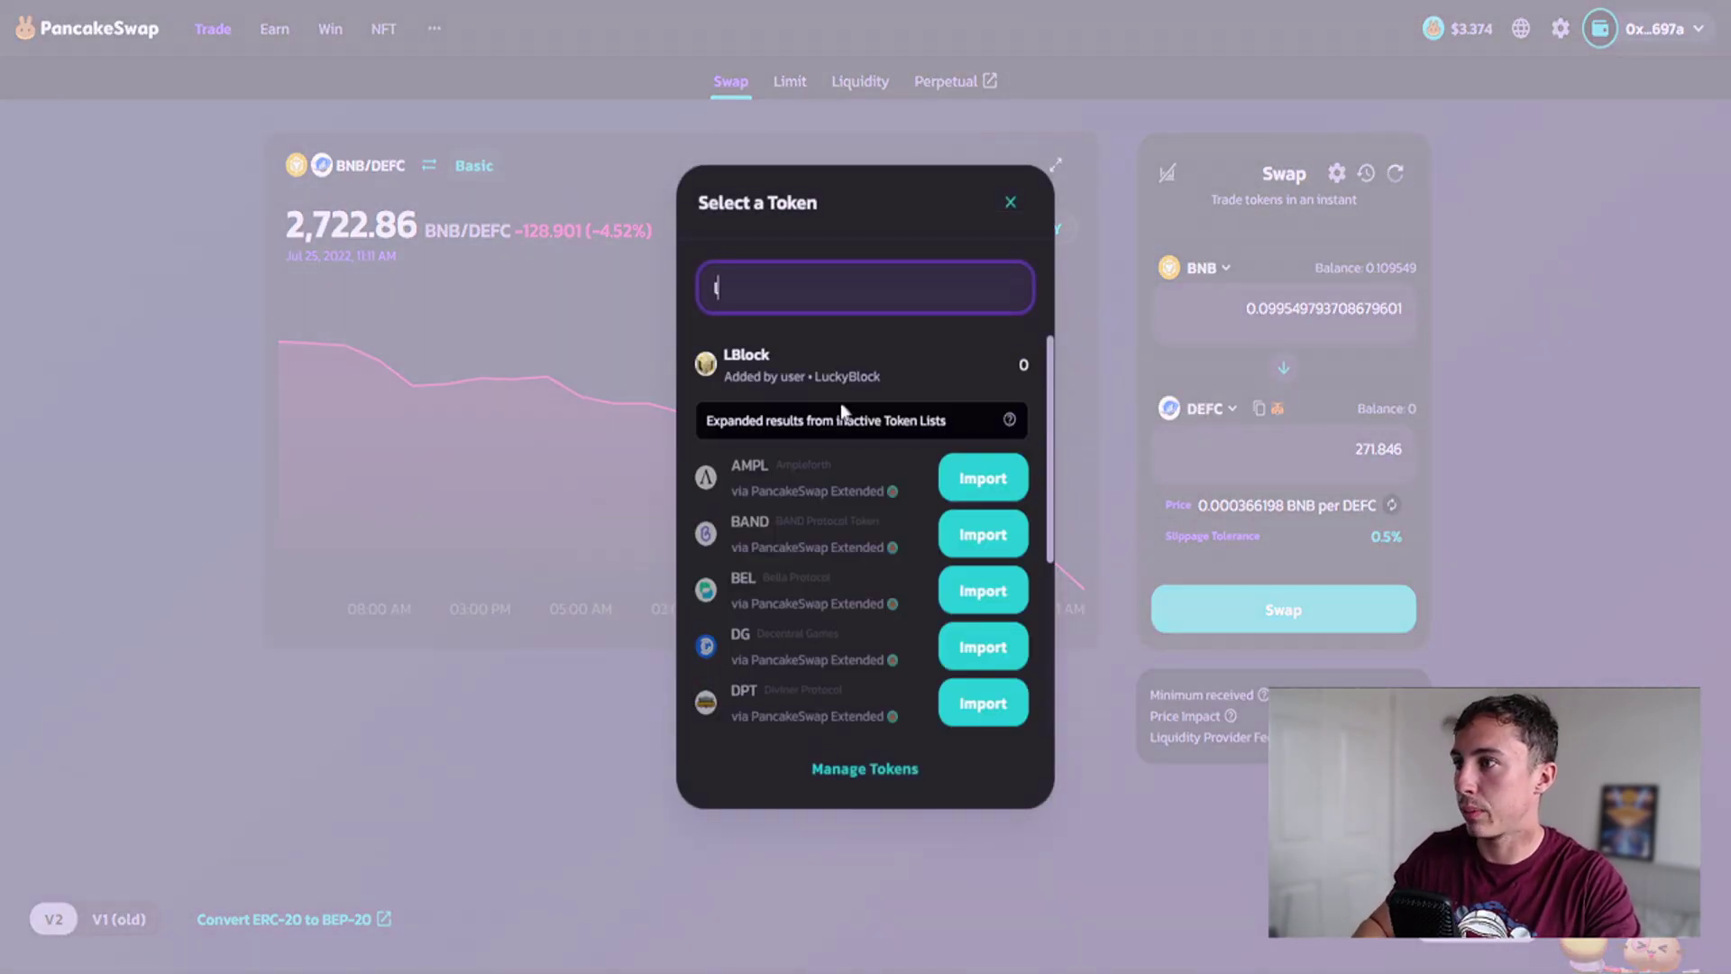
pyautogui.click(856, 361)
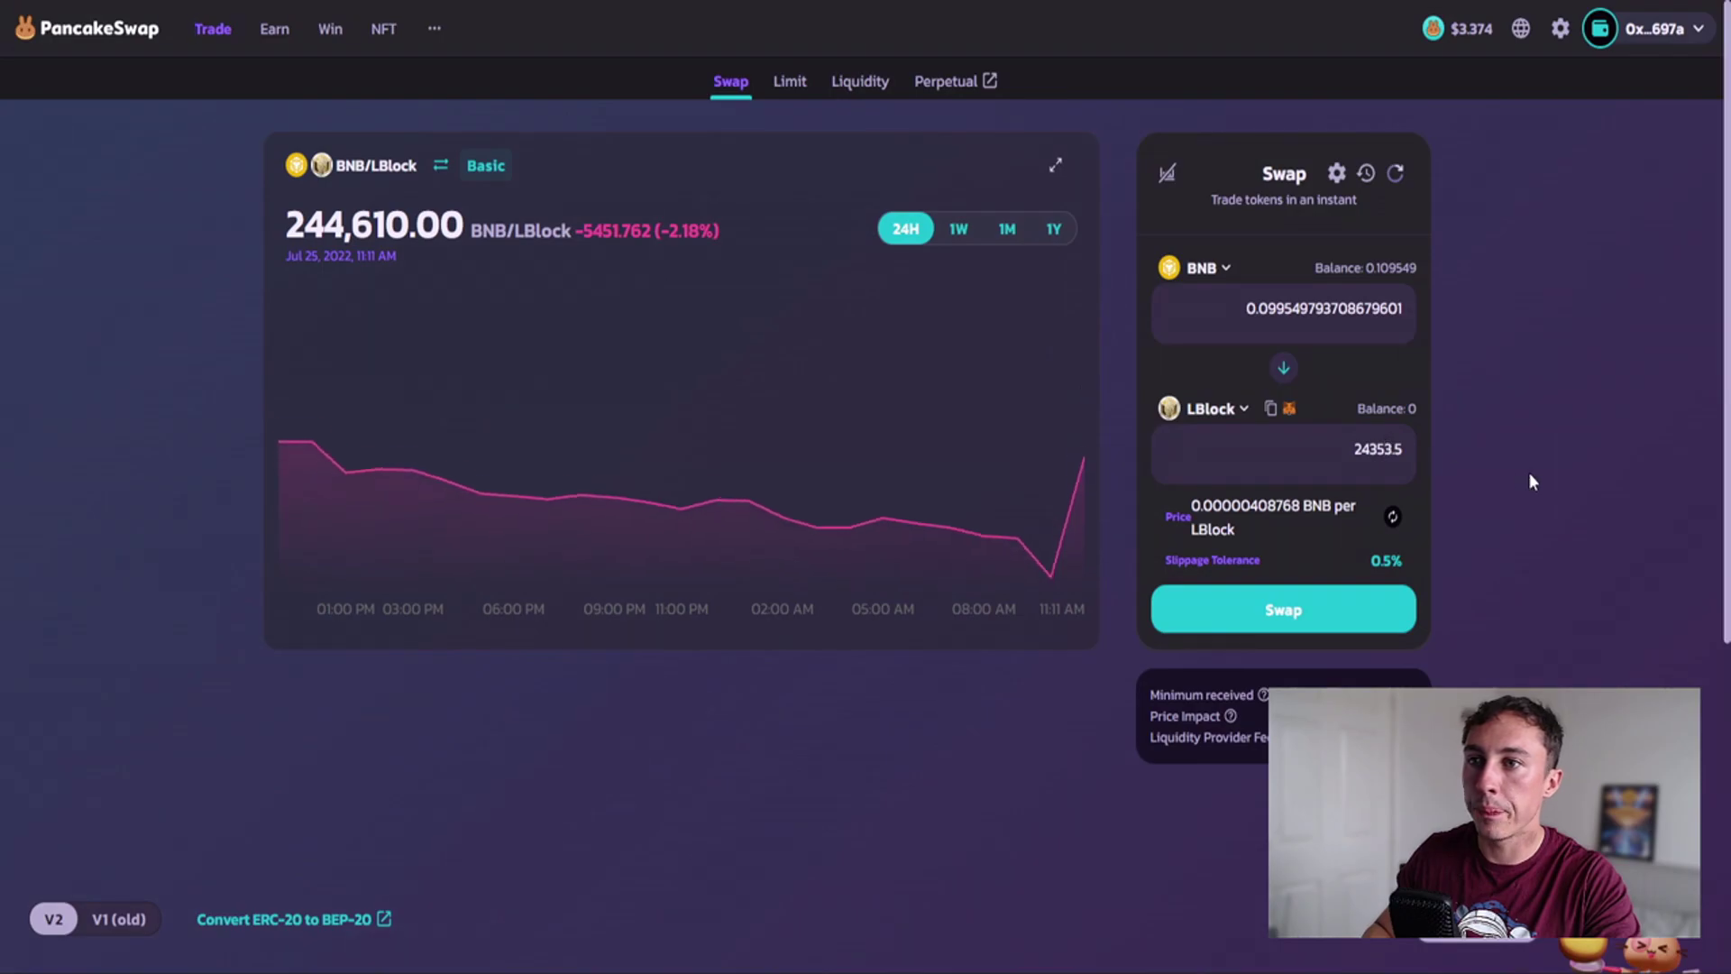
pyautogui.click(1198, 409)
pyautogui.write('eth')
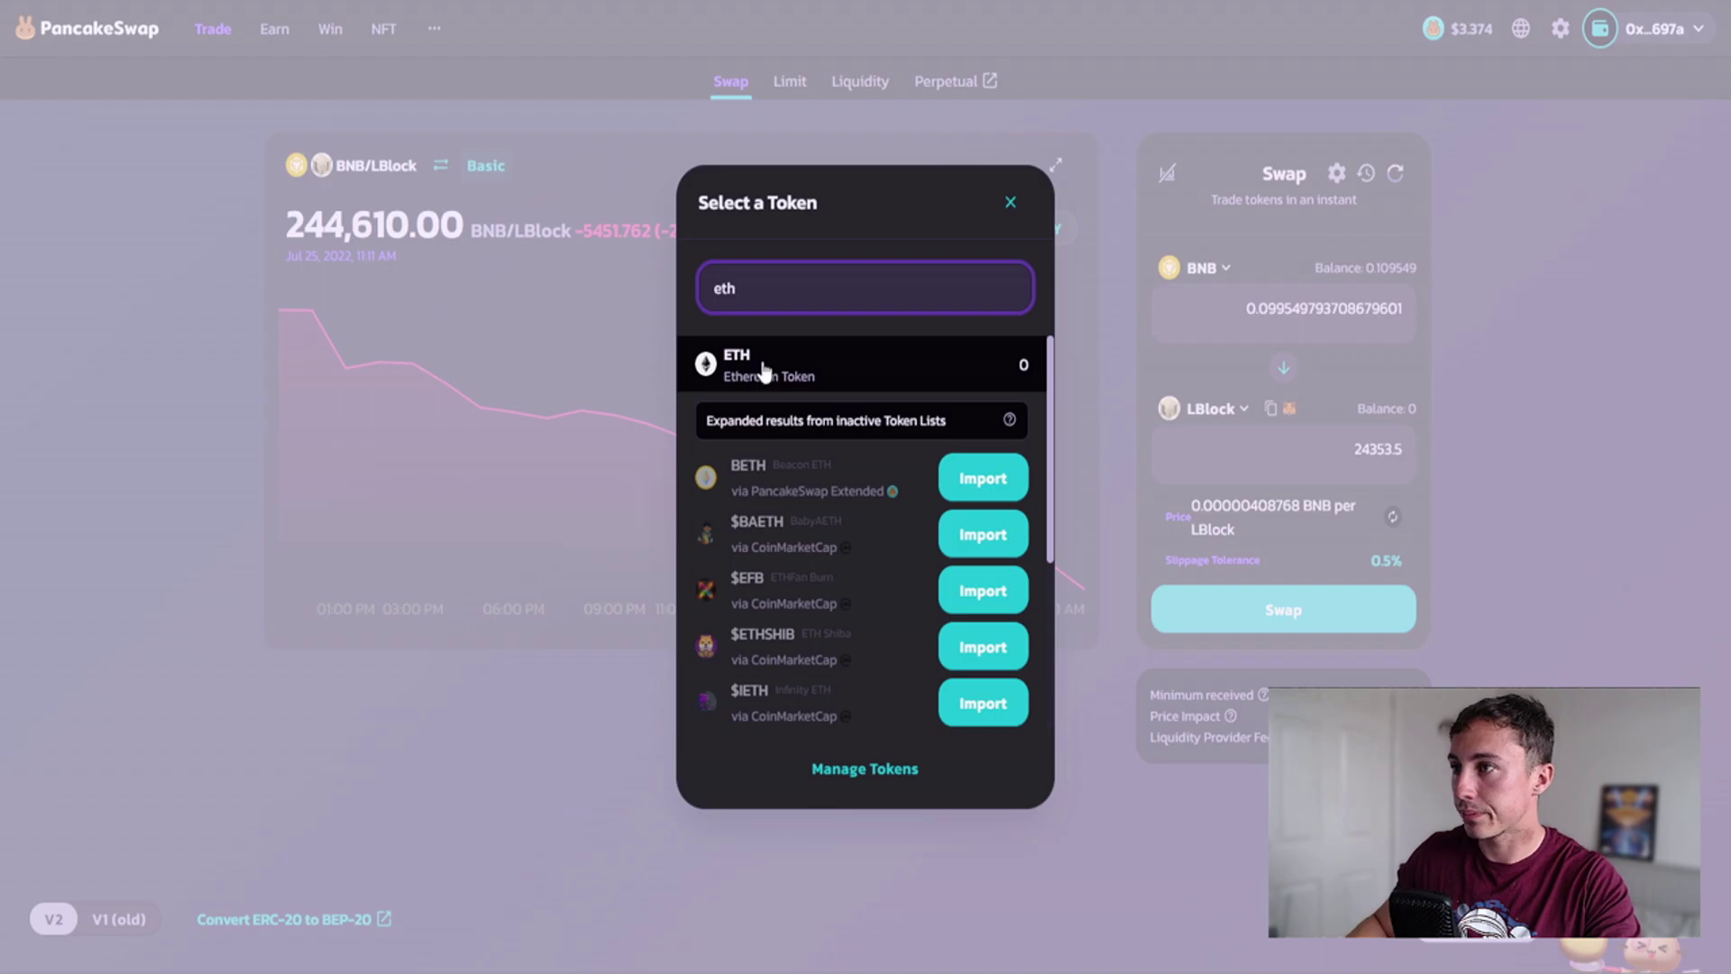
pyautogui.click(759, 362)
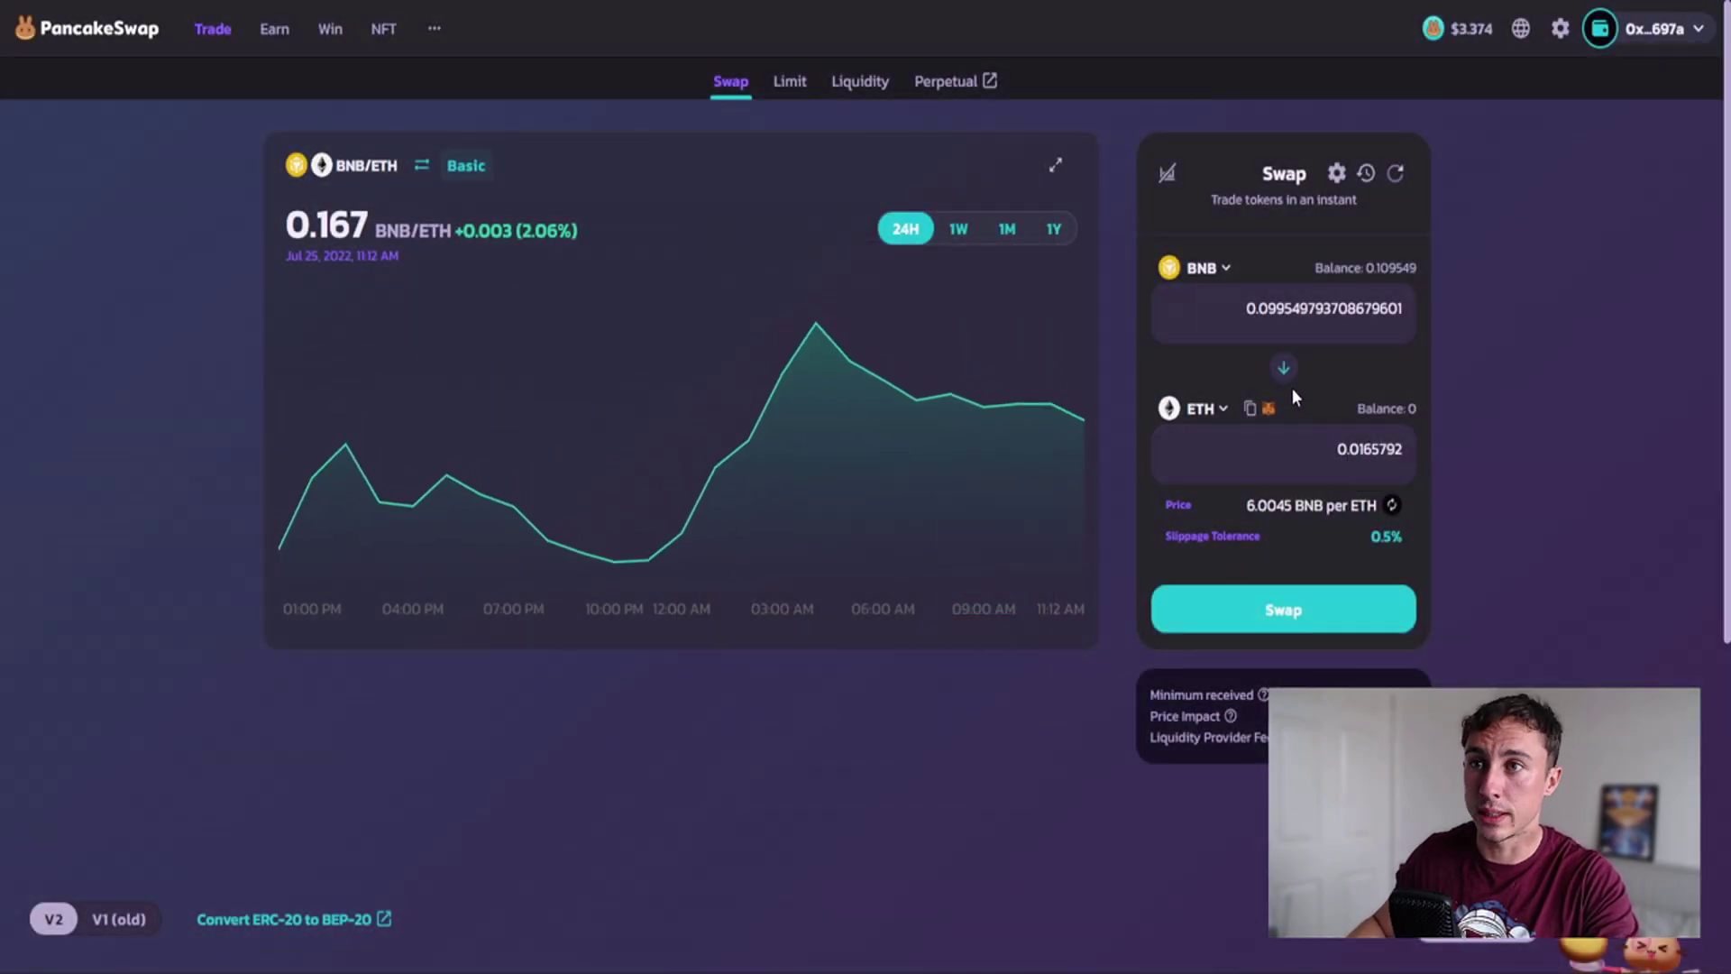
pyautogui.click(1199, 411)
pyautogui.write('cak')
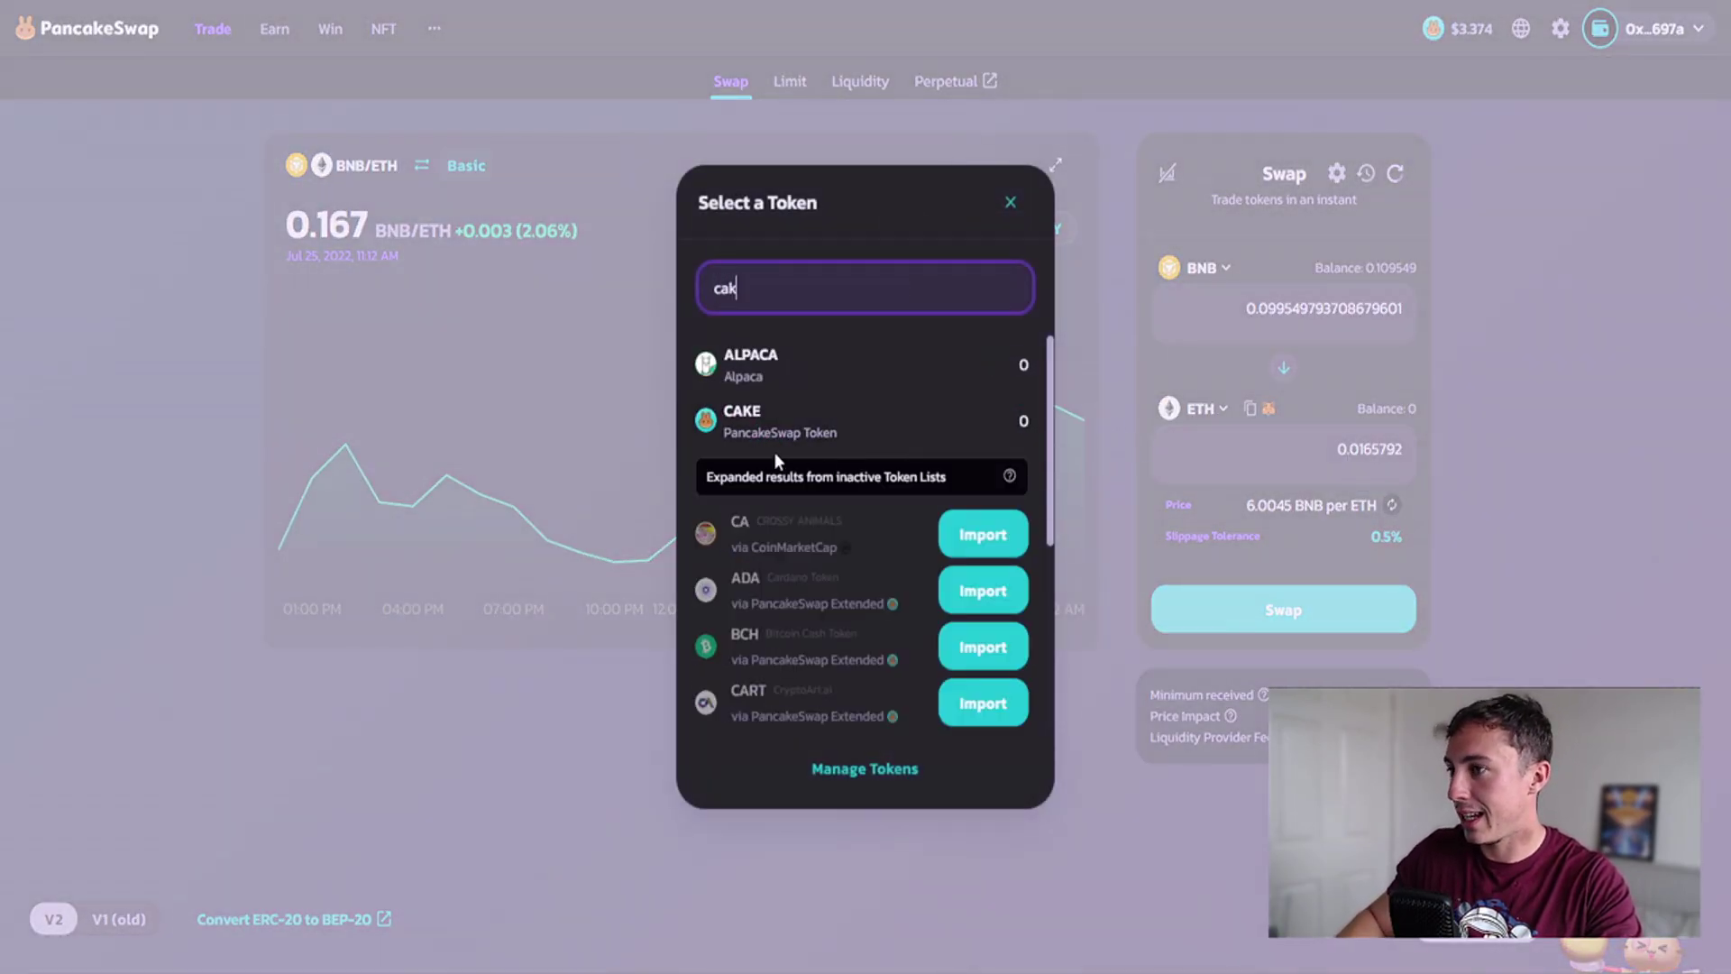
pyautogui.click(743, 373)
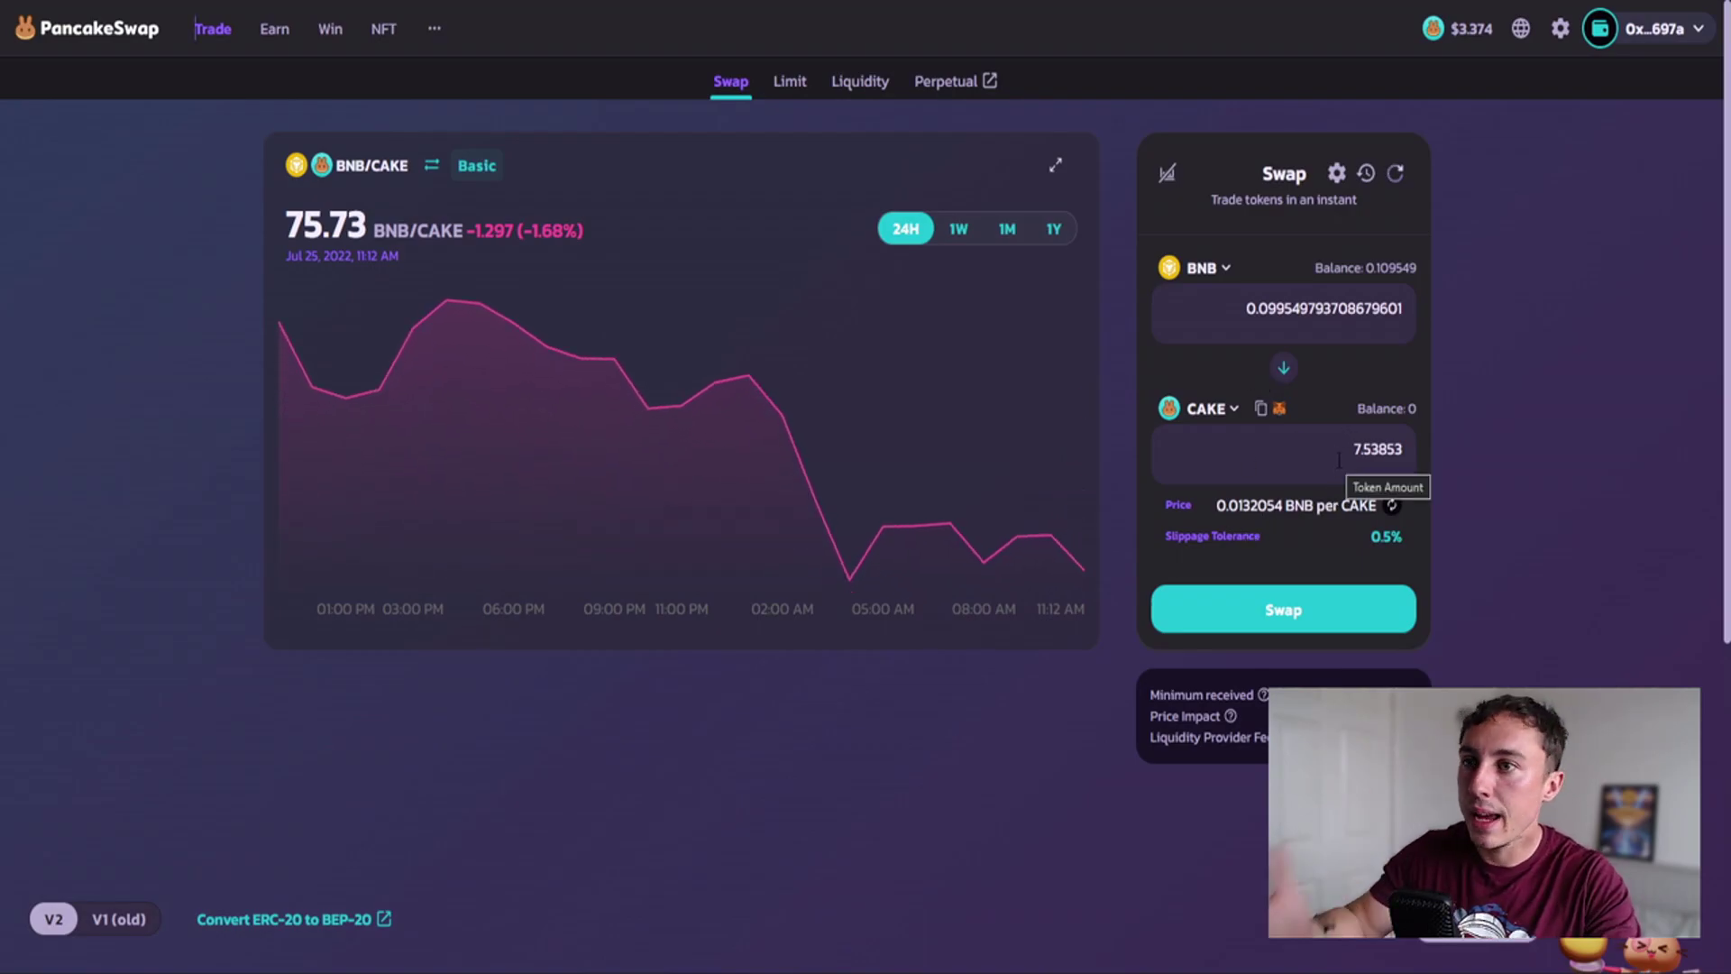
# Step: Make LBlock the token being paid, giving an LBlock/CAKE swap
pyautogui.click(1205, 270)
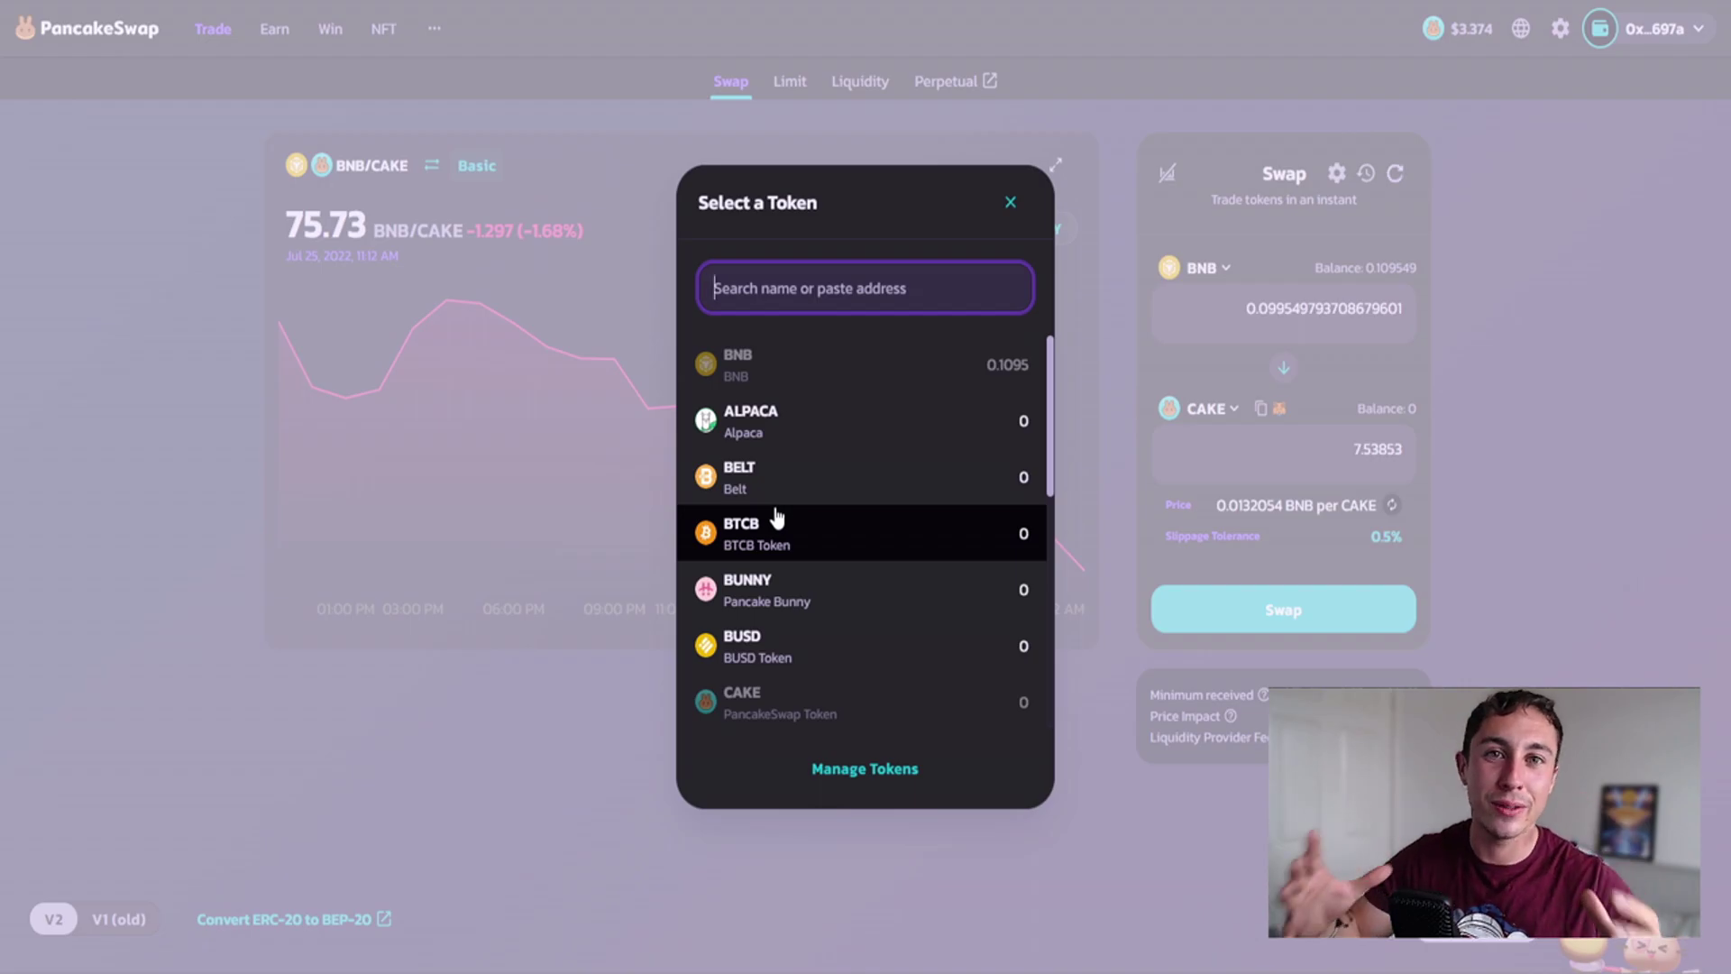
pyautogui.write('lb')
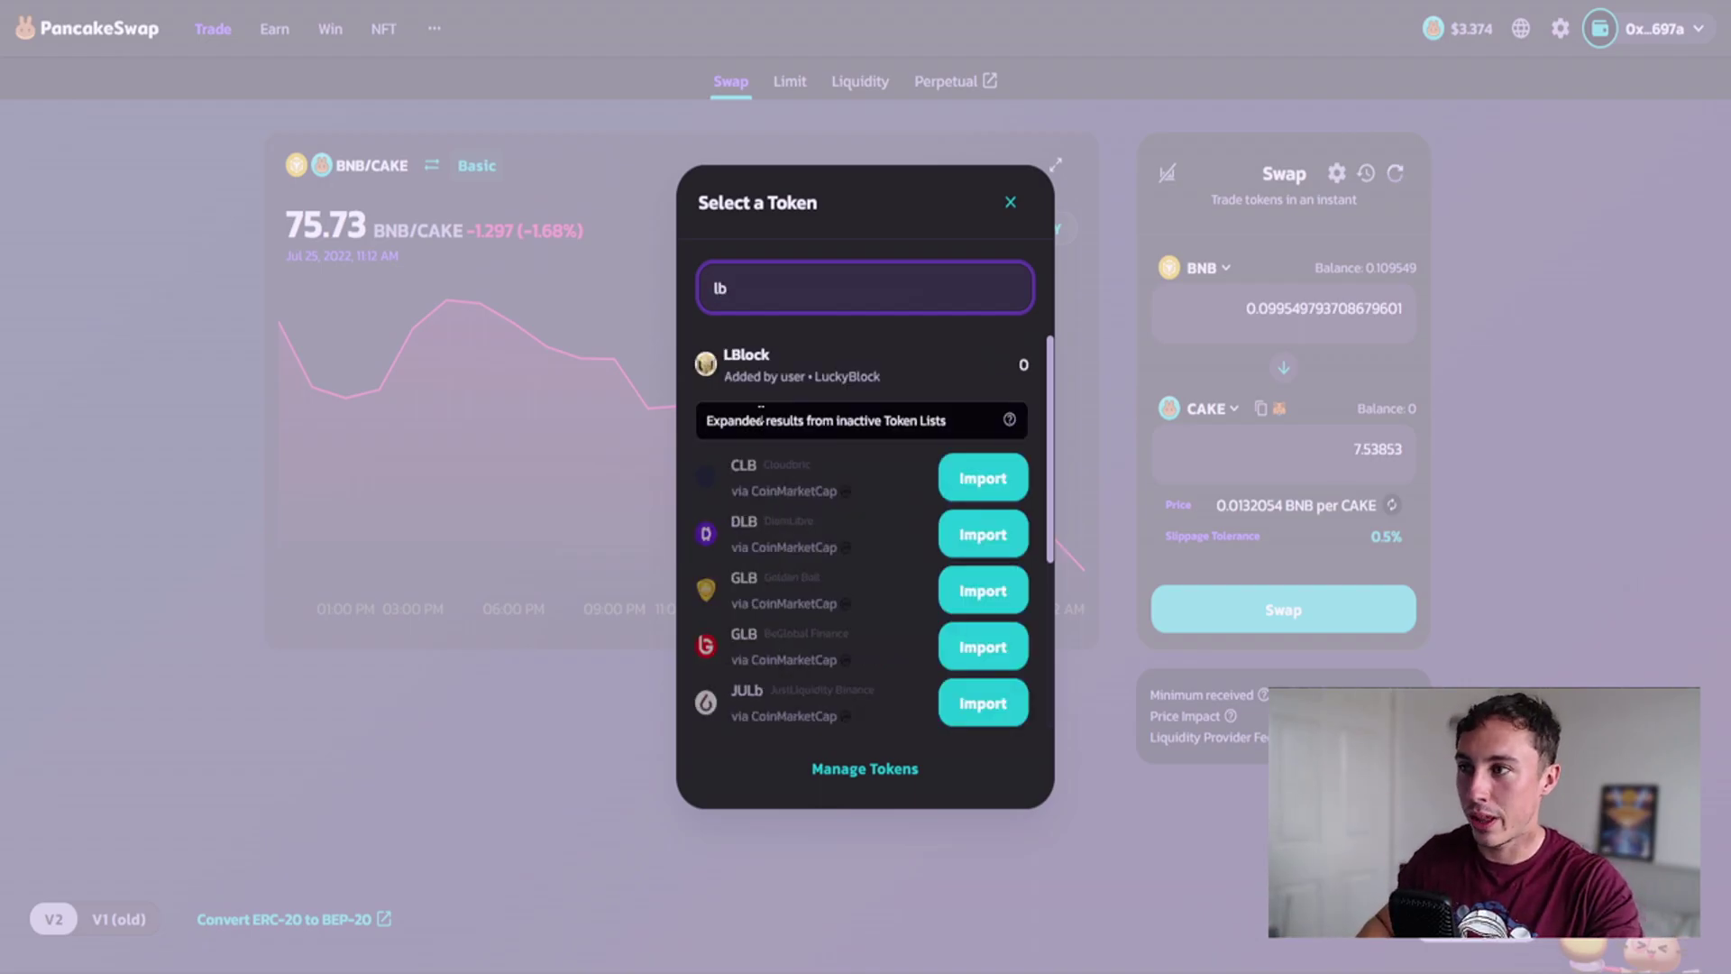
pyautogui.click(781, 360)
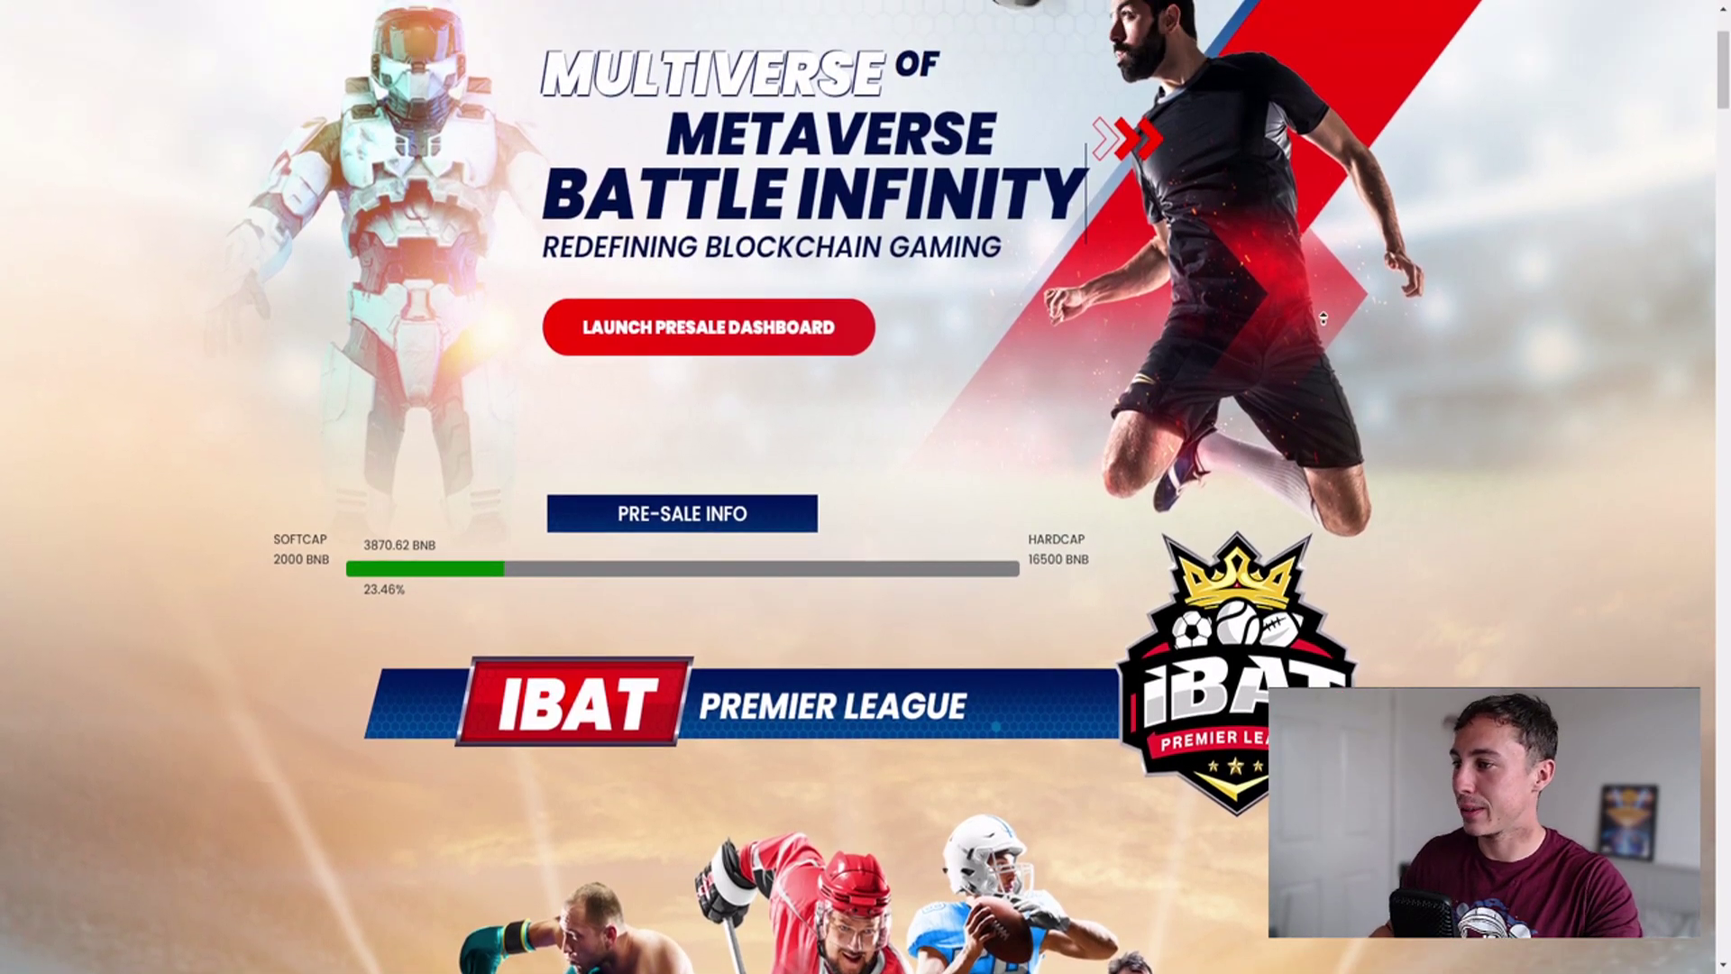
# Step: Scroll the Battle Infinity homepage, checking the 3870.62 BNB raised and the softcap label
pyautogui.scroll(2, 1322, 317)
pyautogui.scroll(-2, 372, 386)
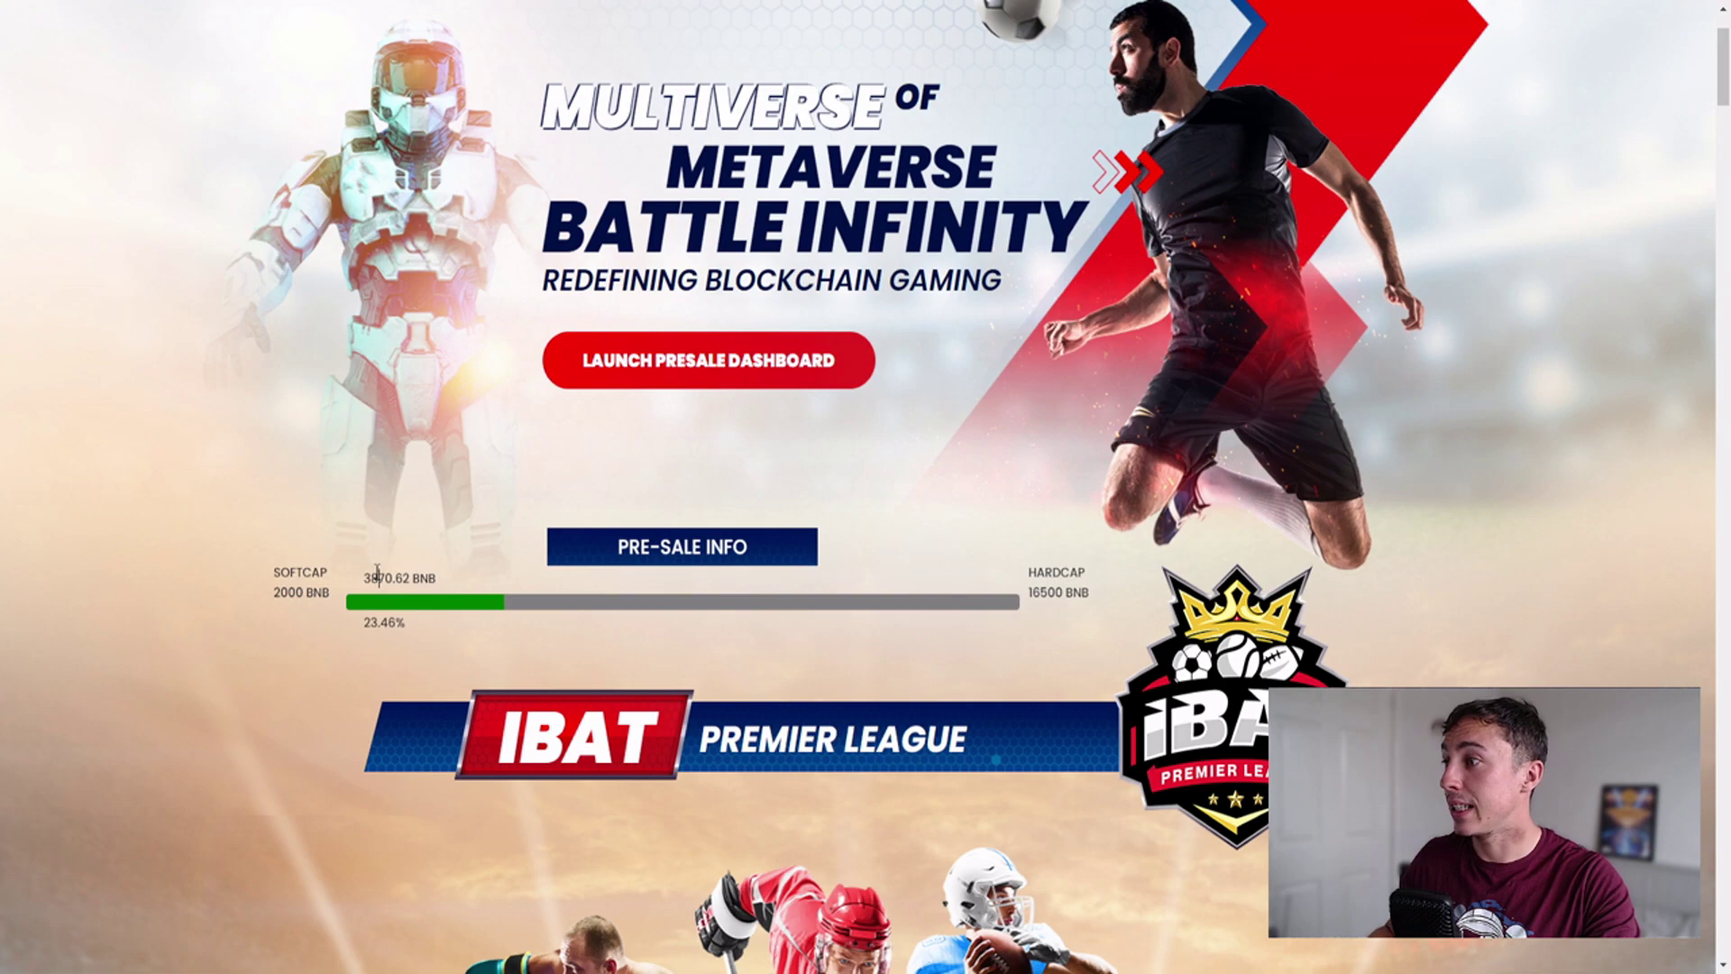
pyautogui.doubleClick(377, 576)
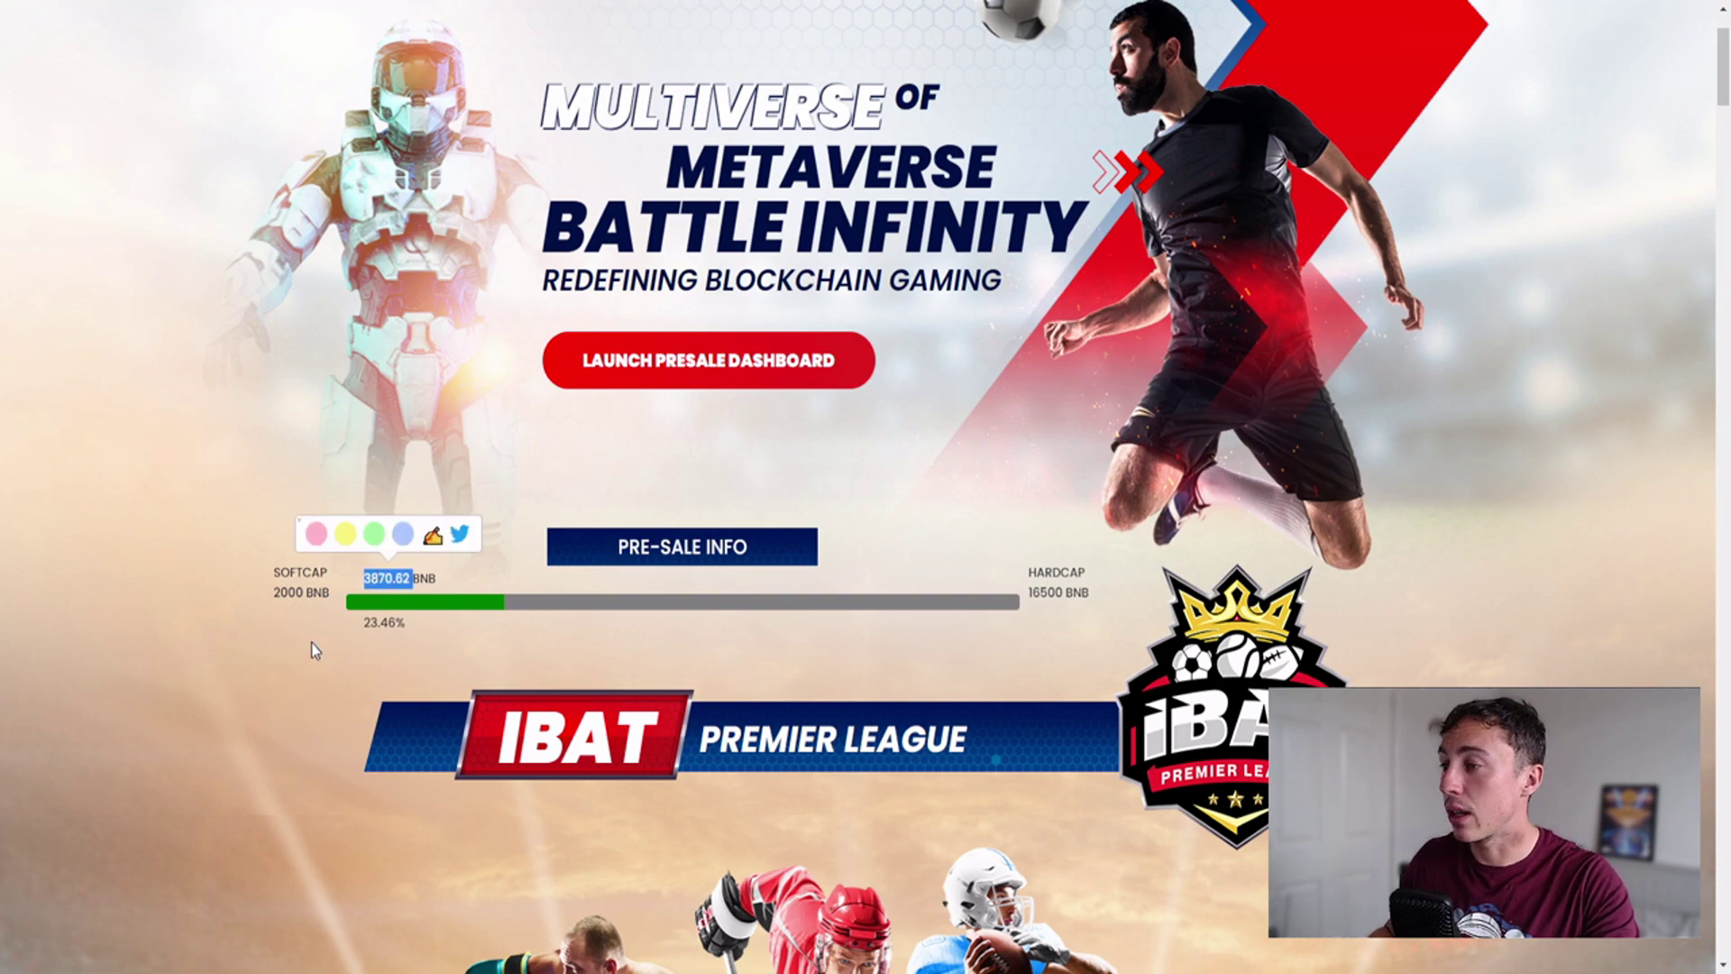
pyautogui.click(310, 642)
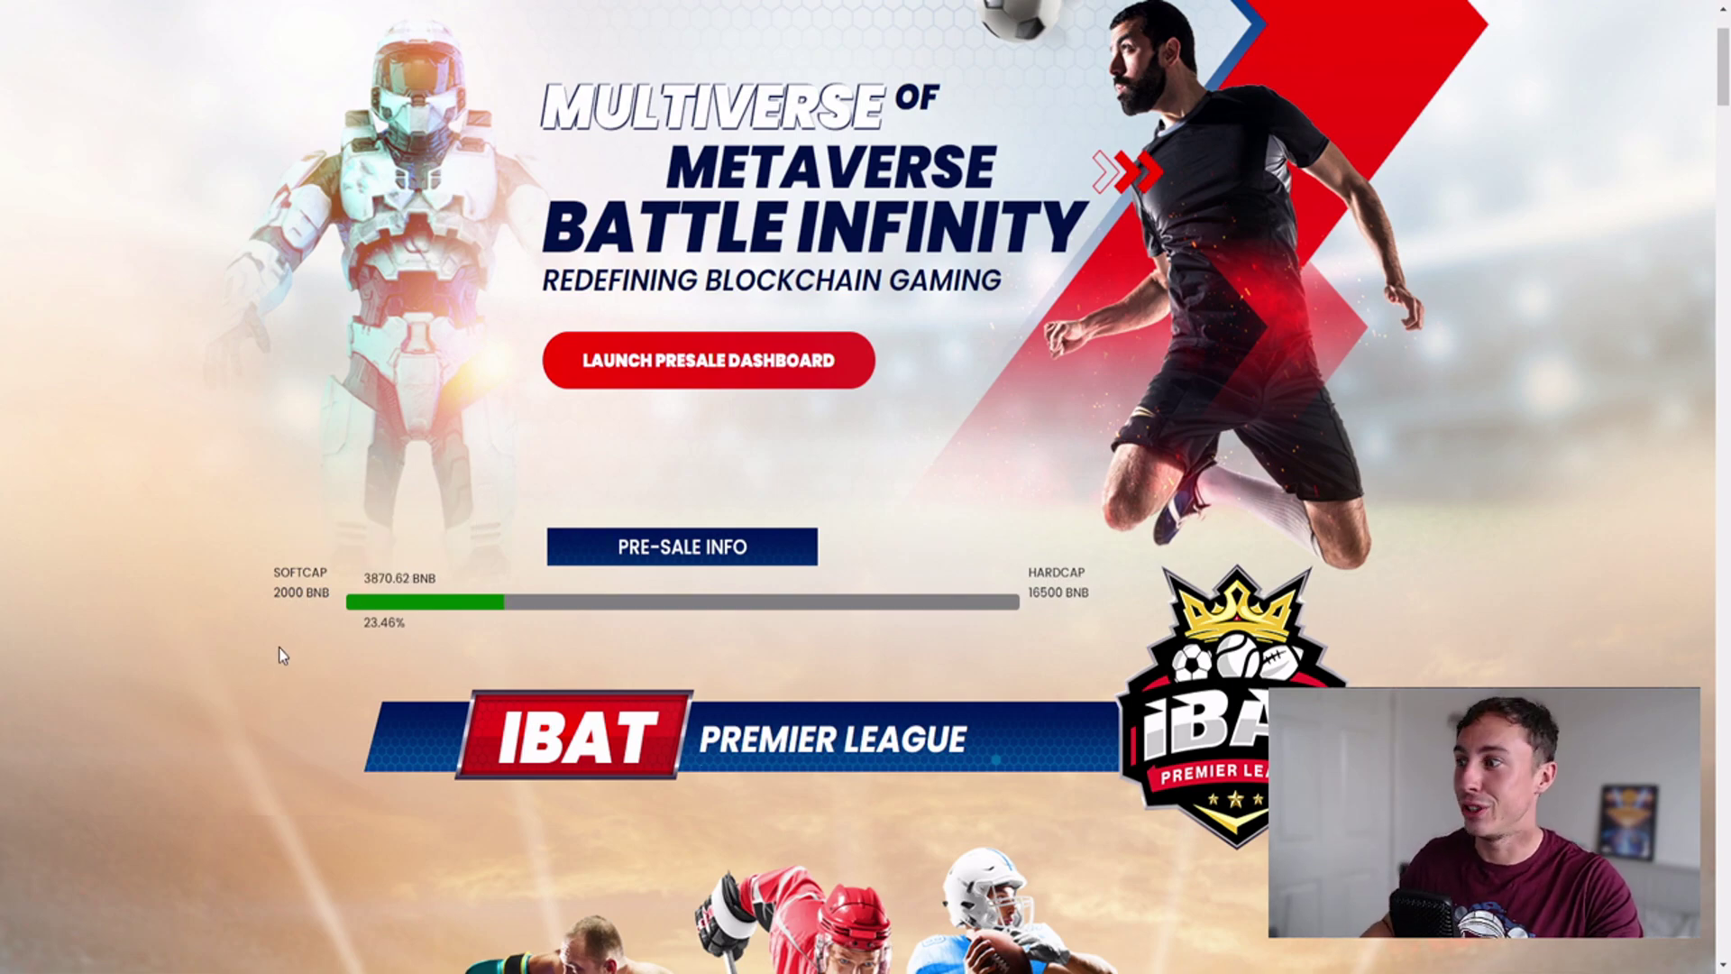
pyautogui.scroll(-1, 270, 645)
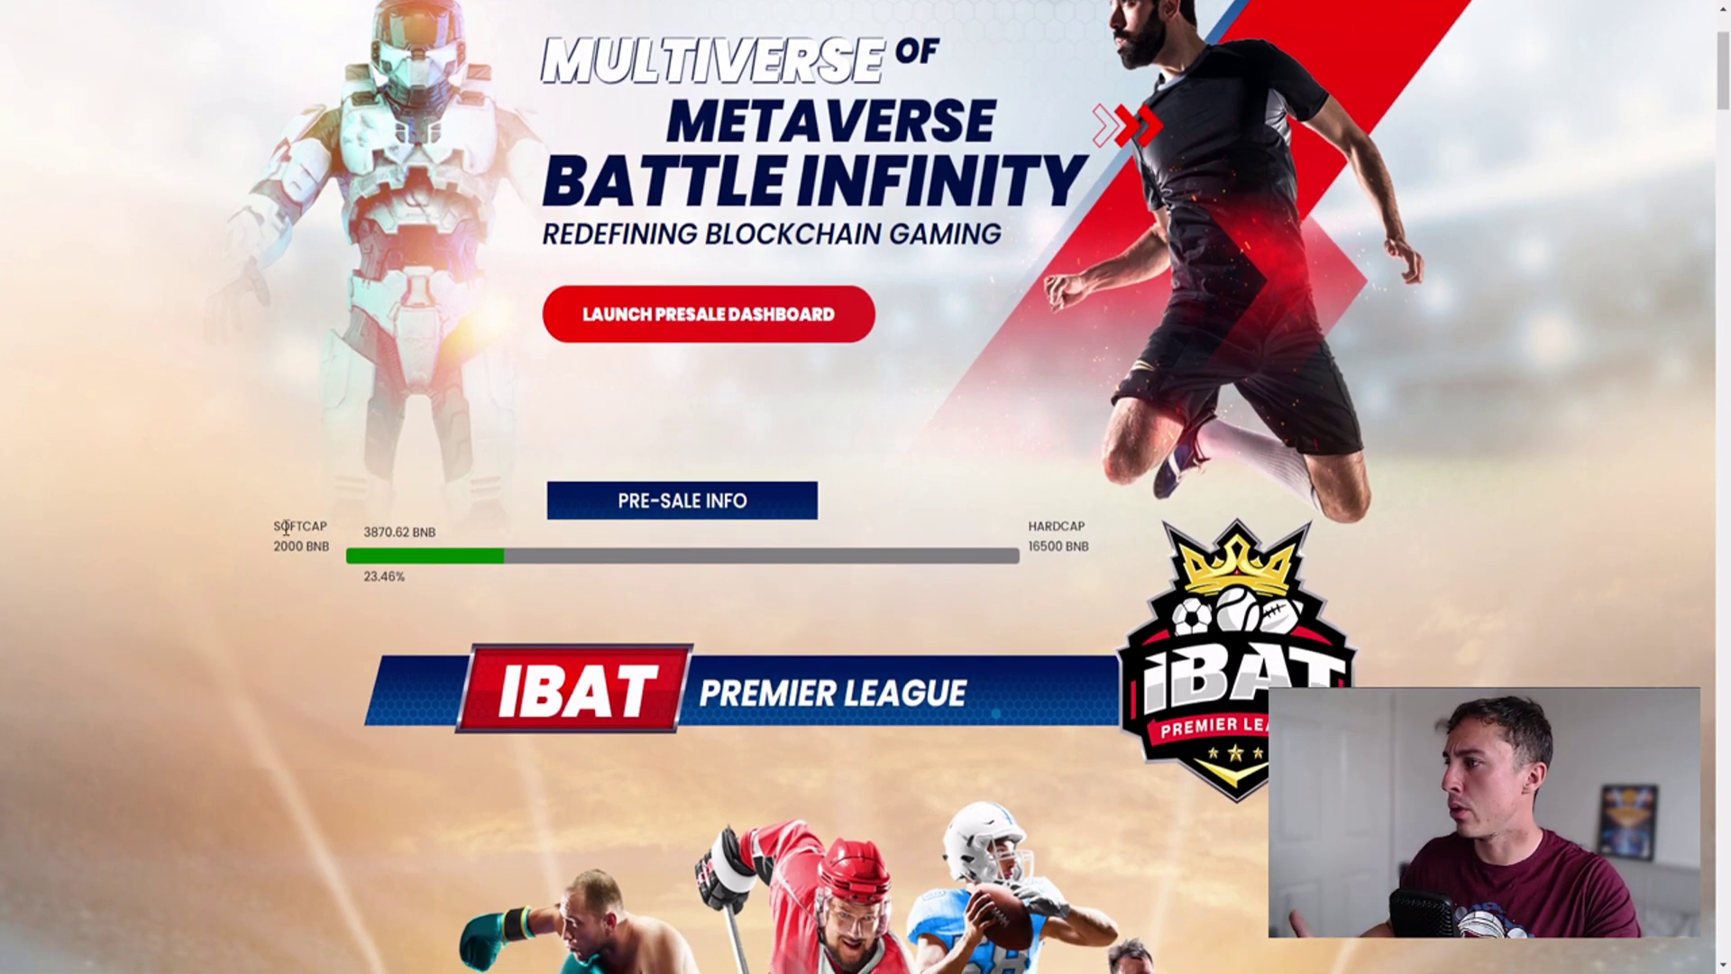
pyautogui.doubleClick(285, 527)
pyautogui.click(245, 619)
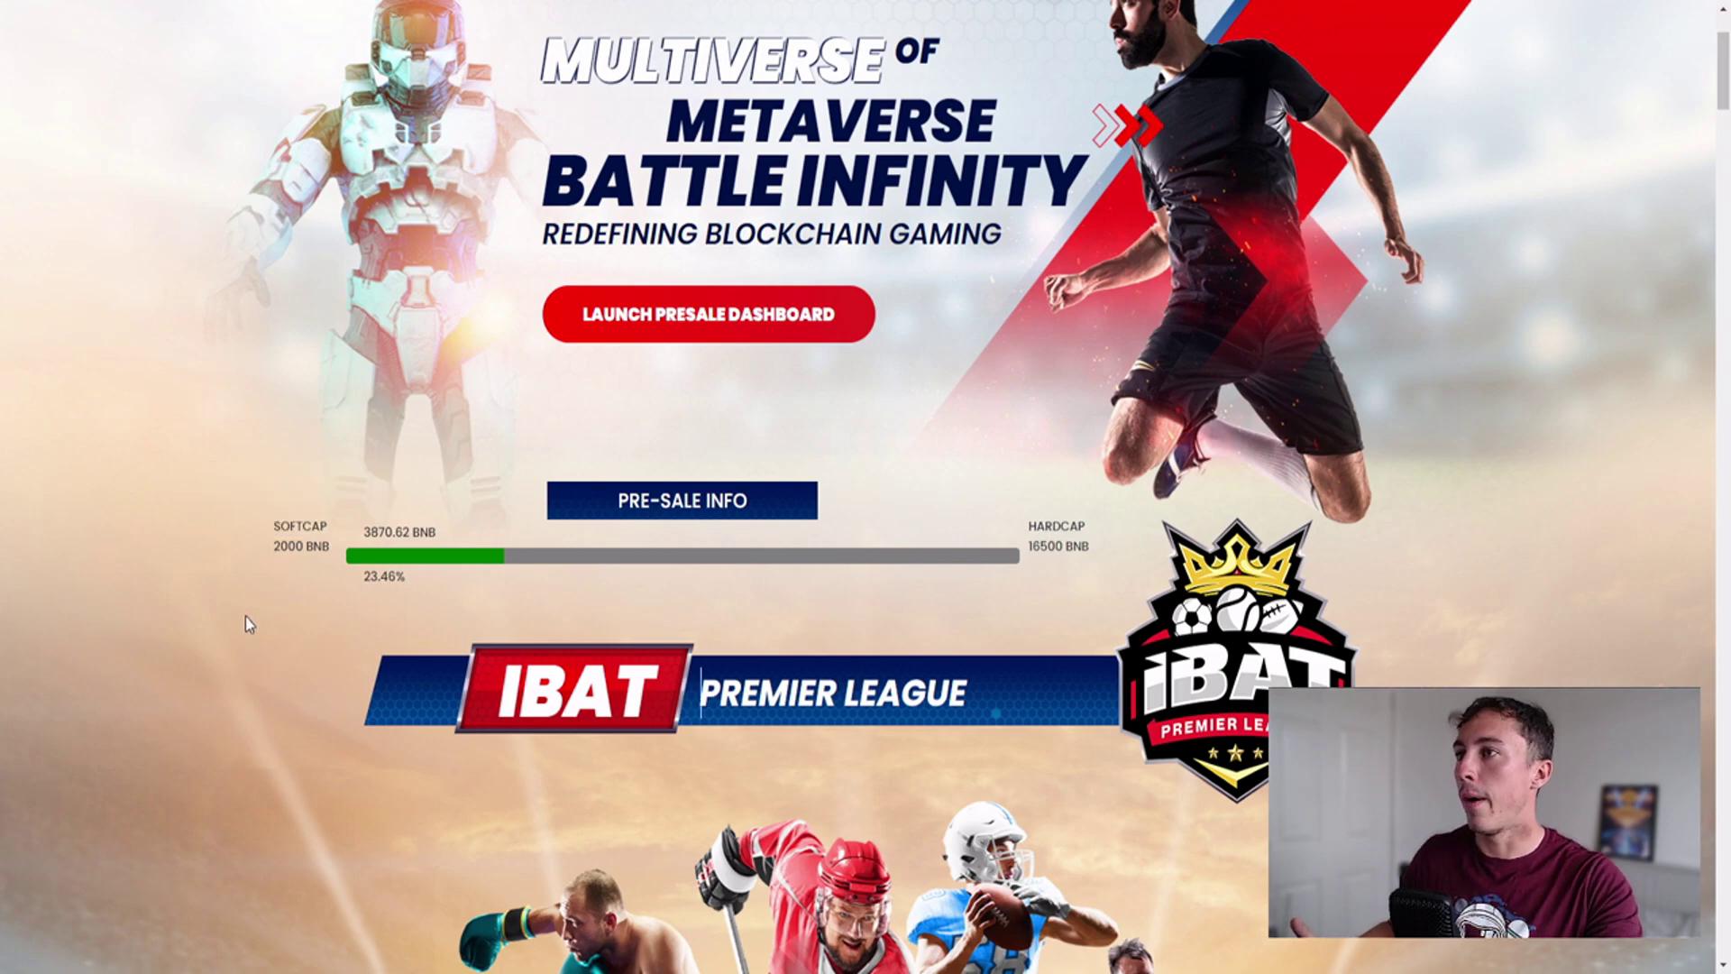
pyautogui.scroll(-3, 414, 561)
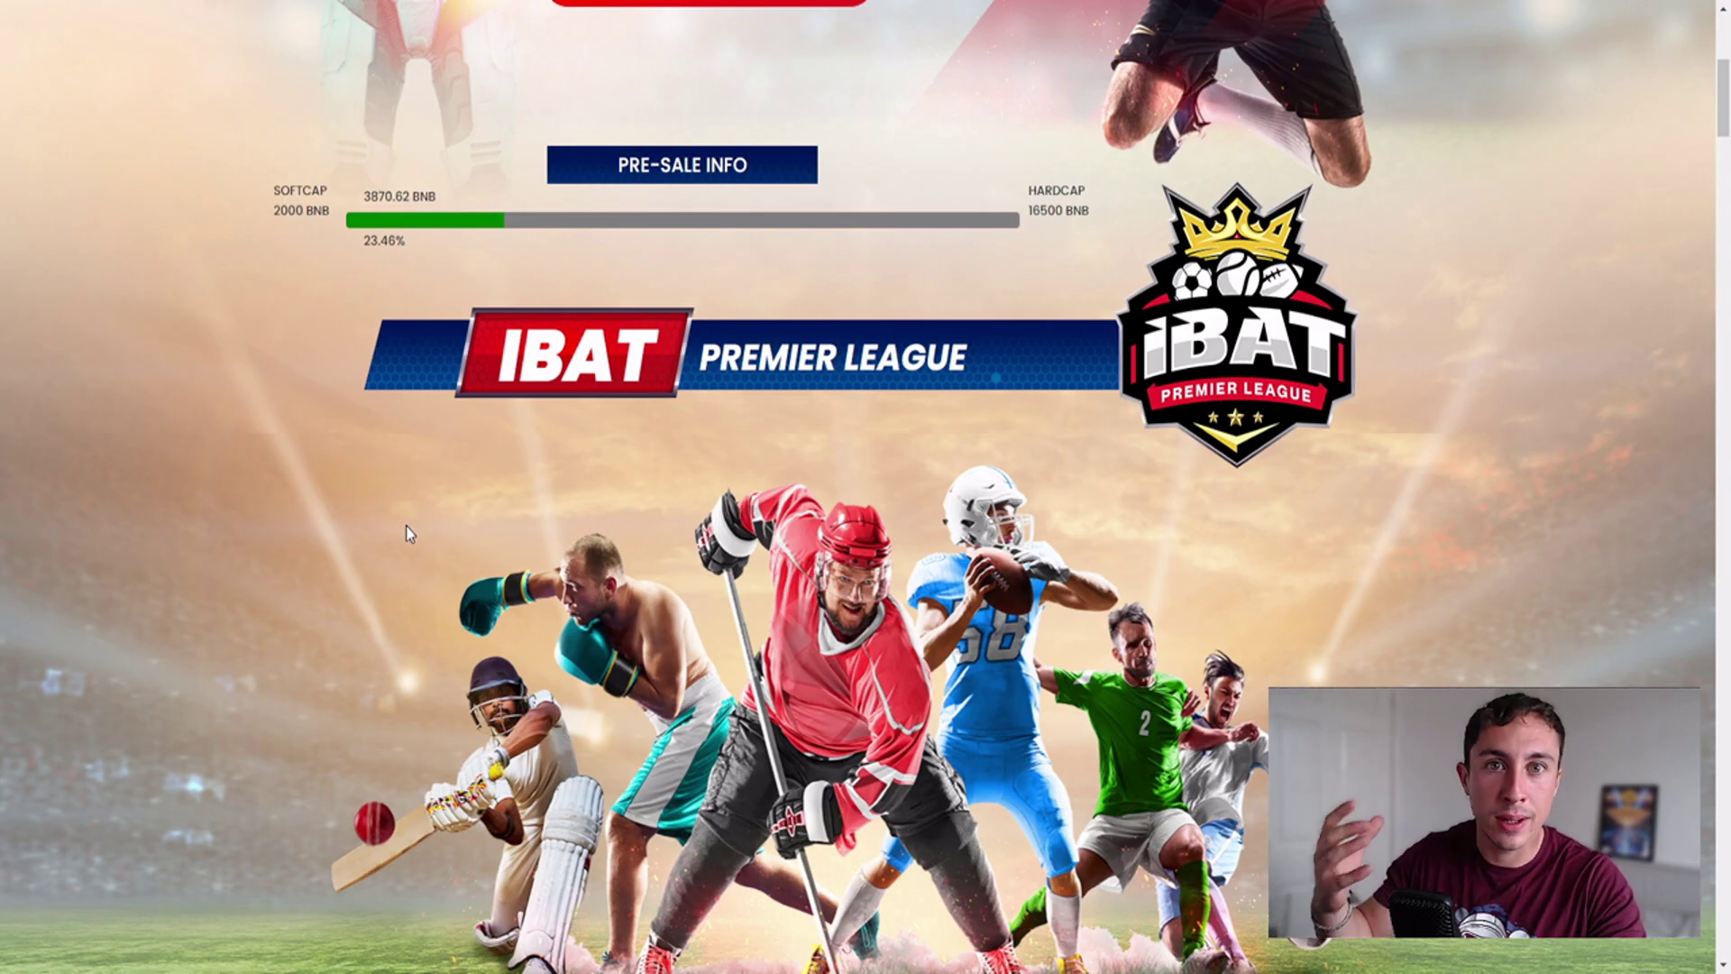
pyautogui.scroll(5, 631, 587)
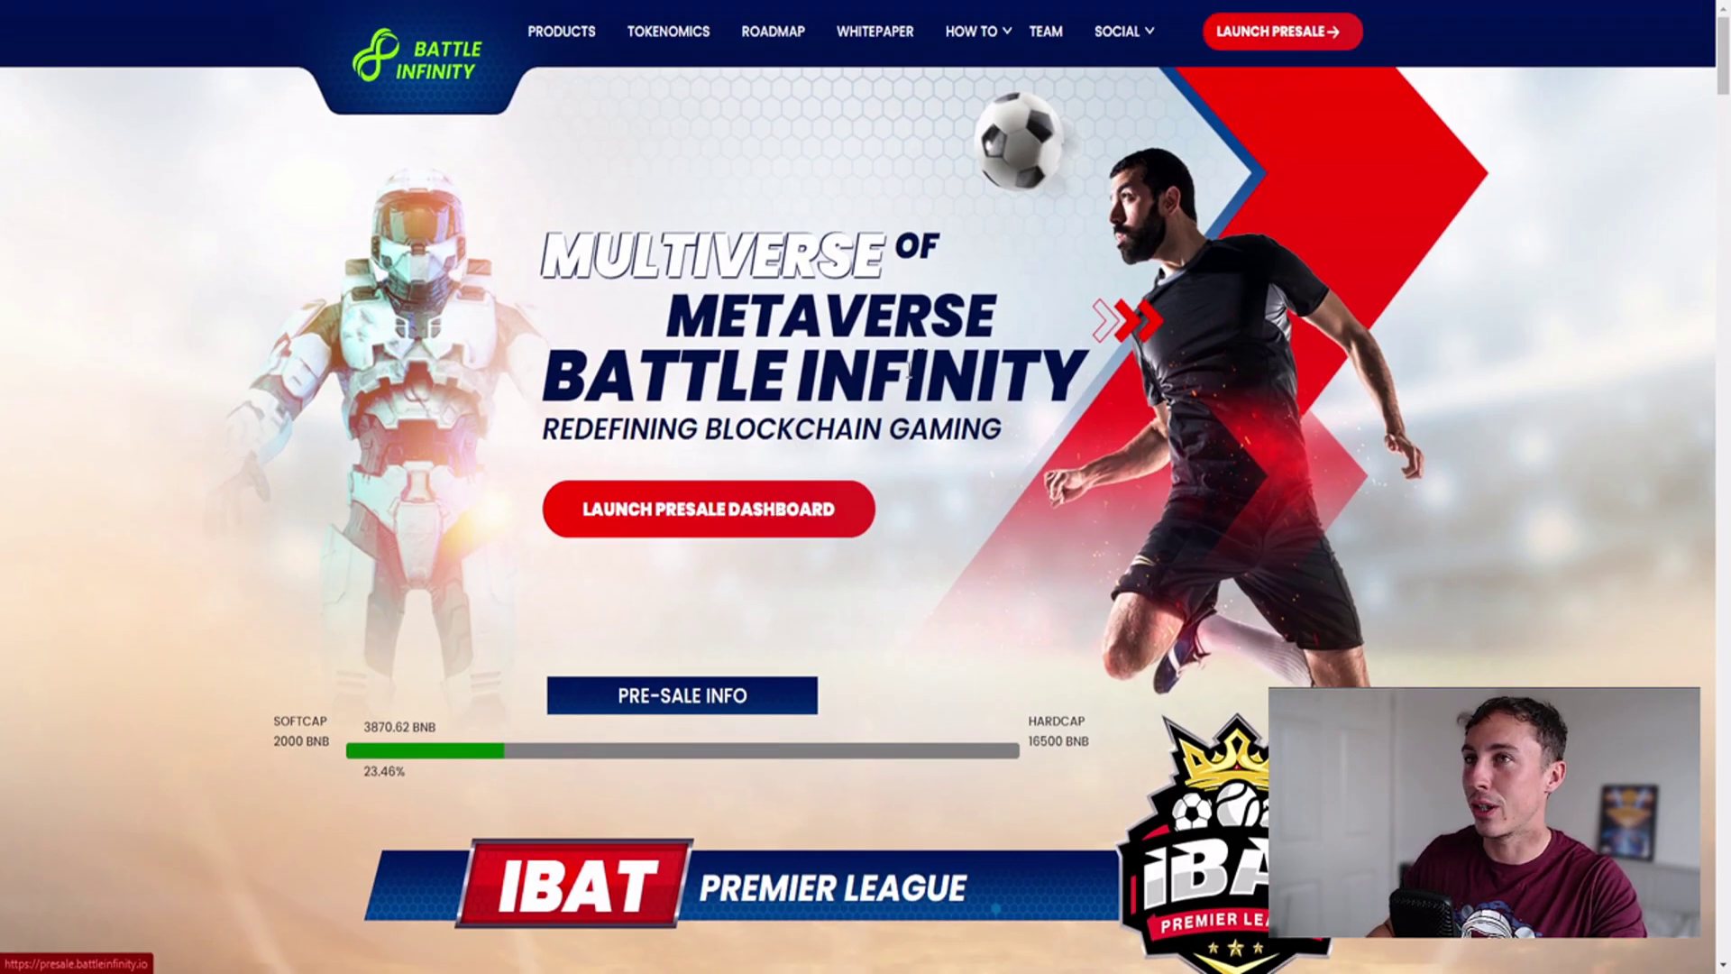
# Step: Launch the IBAT presale dashboard from the homepage
pyautogui.click(910, 365)
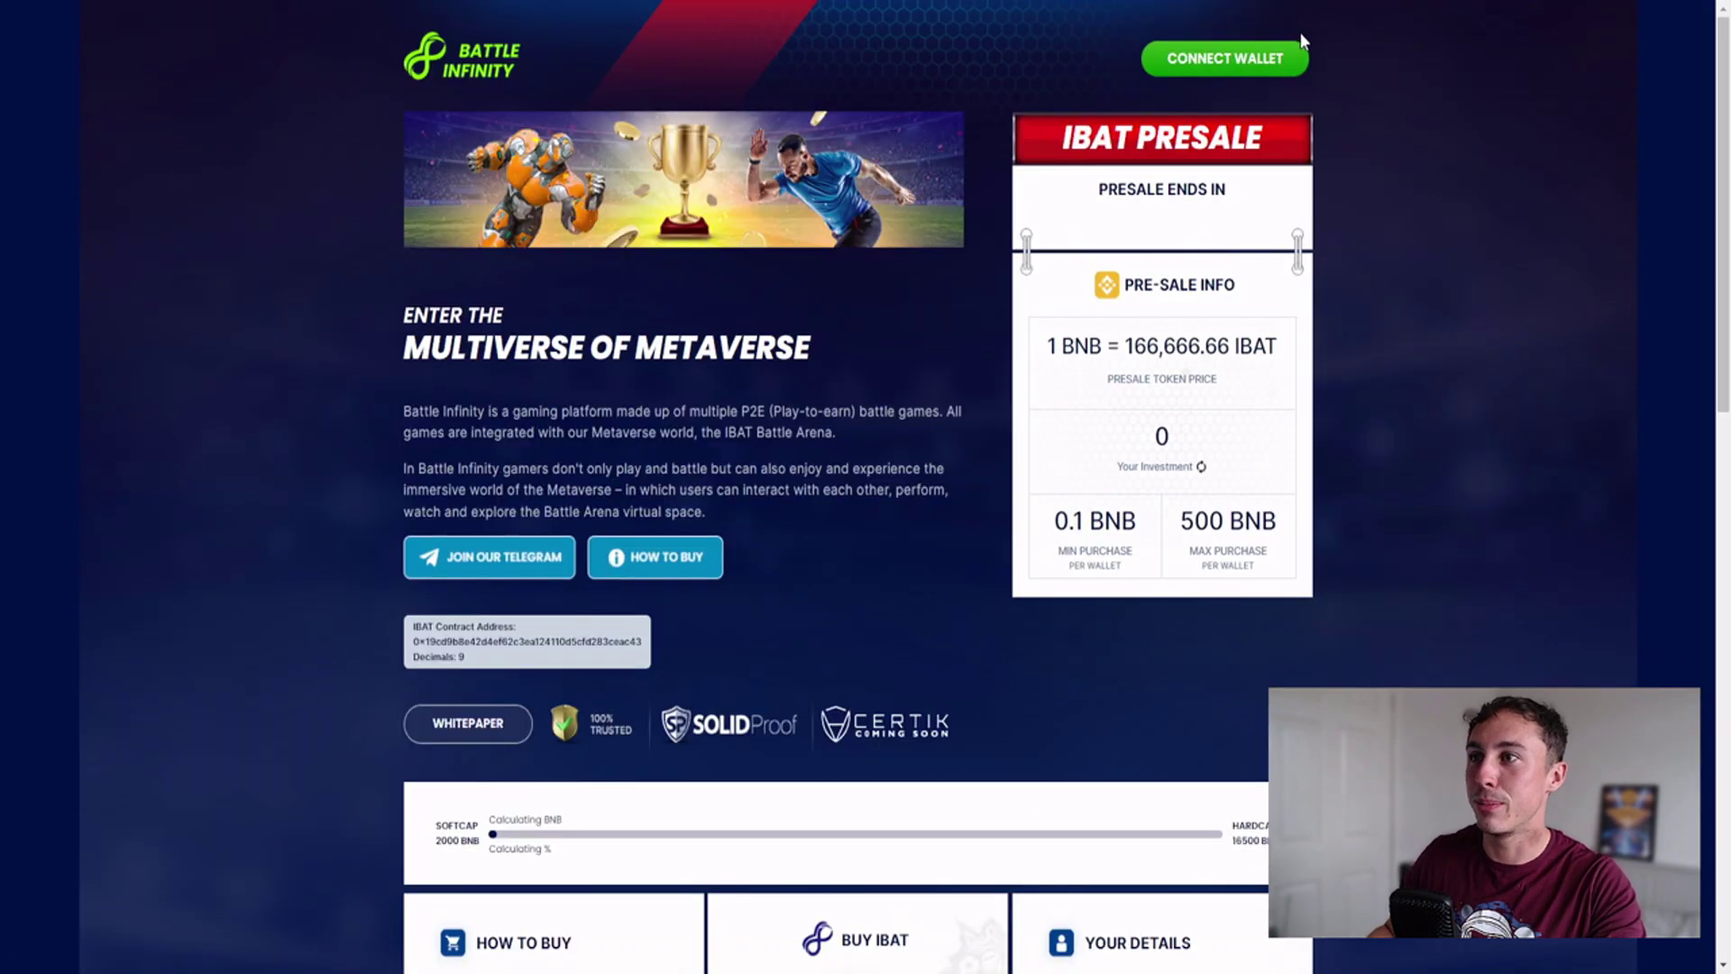